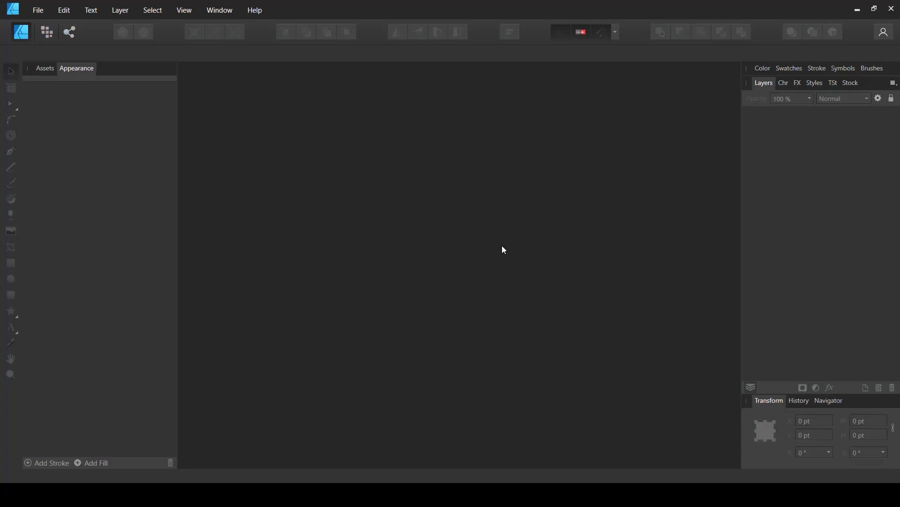
Step: Create a new 1200 × 1200 pt document at 300 DPI with RGB/8 color
click(38, 9)
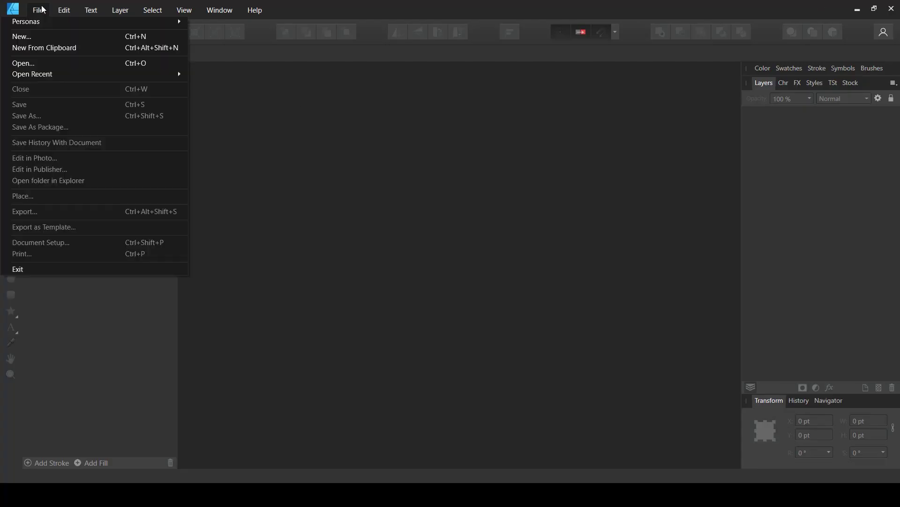
click(35, 34)
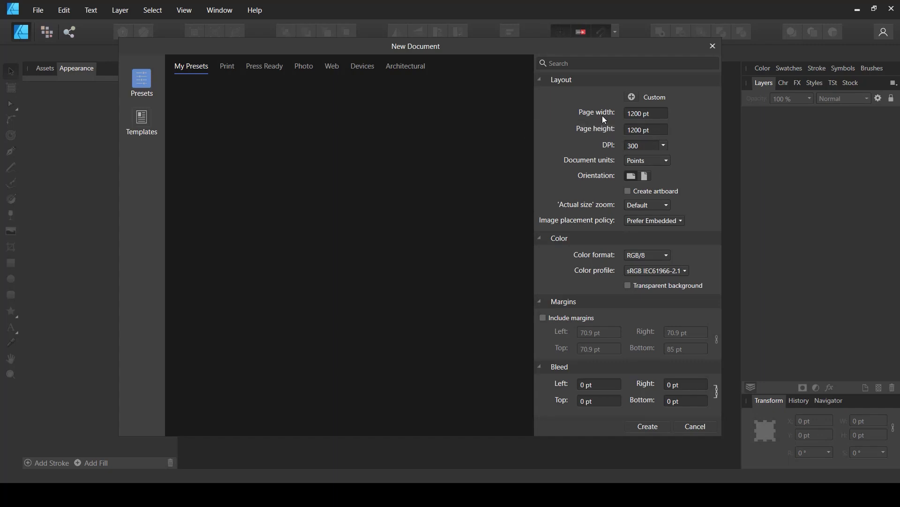
key(Return)
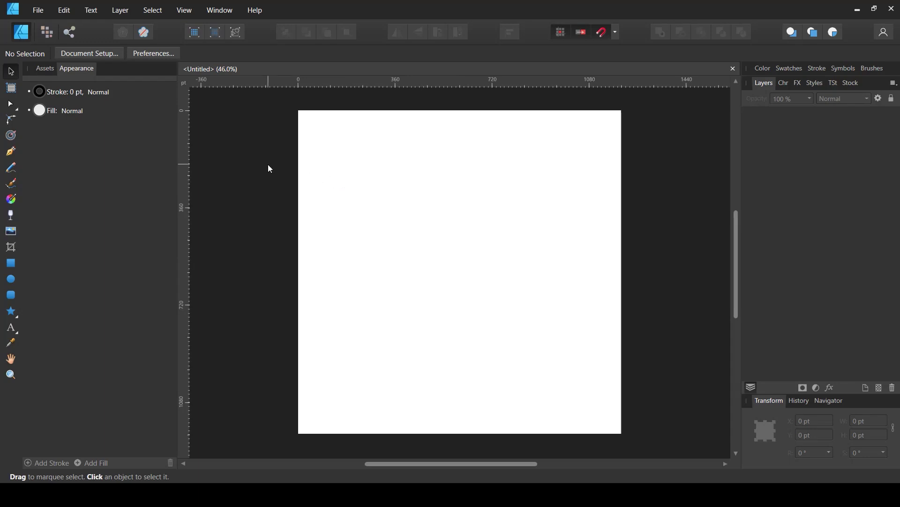
Step: Draw a rectangle on the page and set its width and height to 400 pt each
click(12, 264)
drag(379, 179, 509, 311)
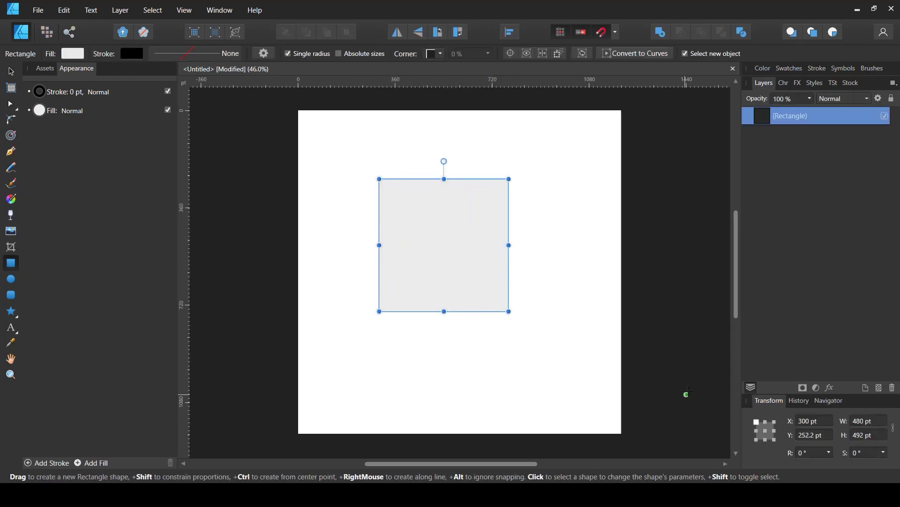
click(871, 426)
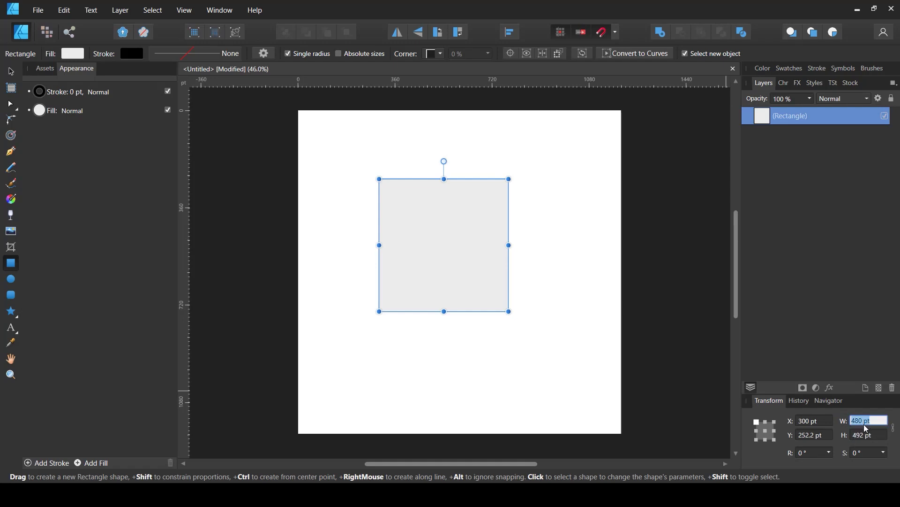
text(4)
click(866, 435)
text(400)
click(862, 422)
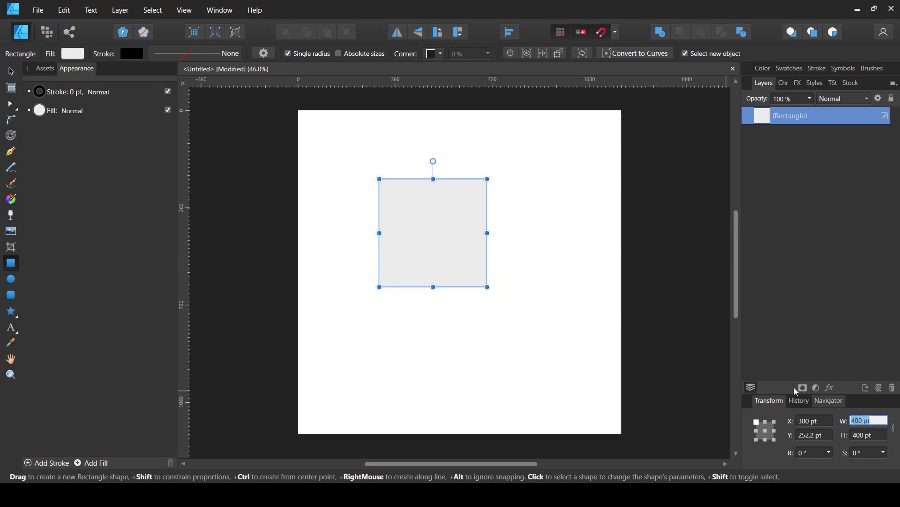
Step: Center the square horizontally and vertically on the page
click(11, 71)
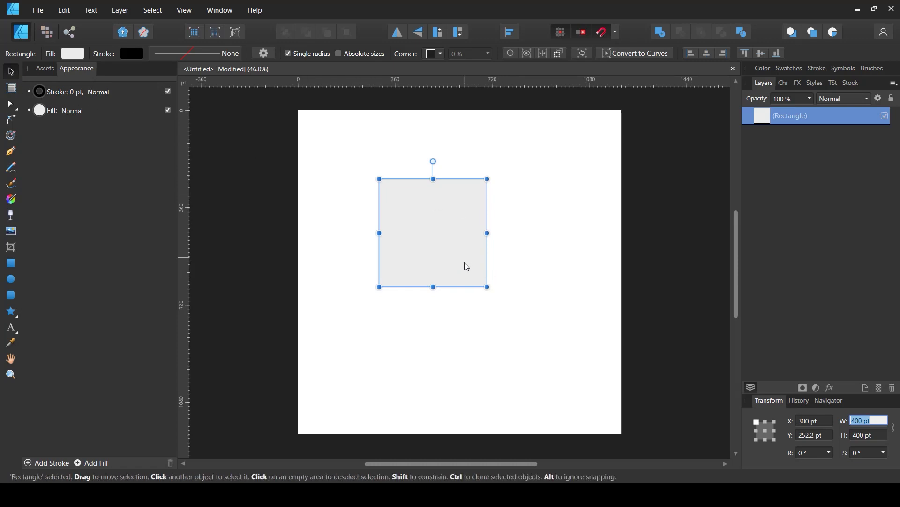
drag(452, 240, 470, 276)
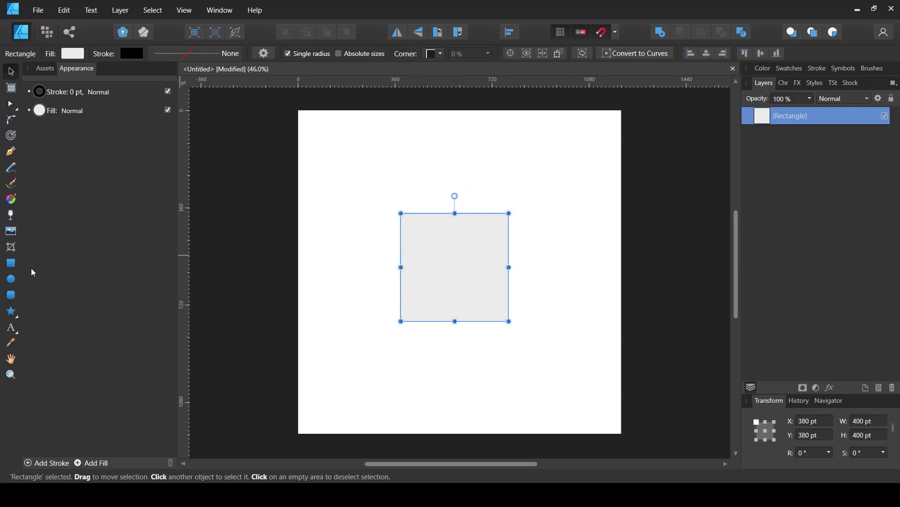
click(511, 33)
click(534, 70)
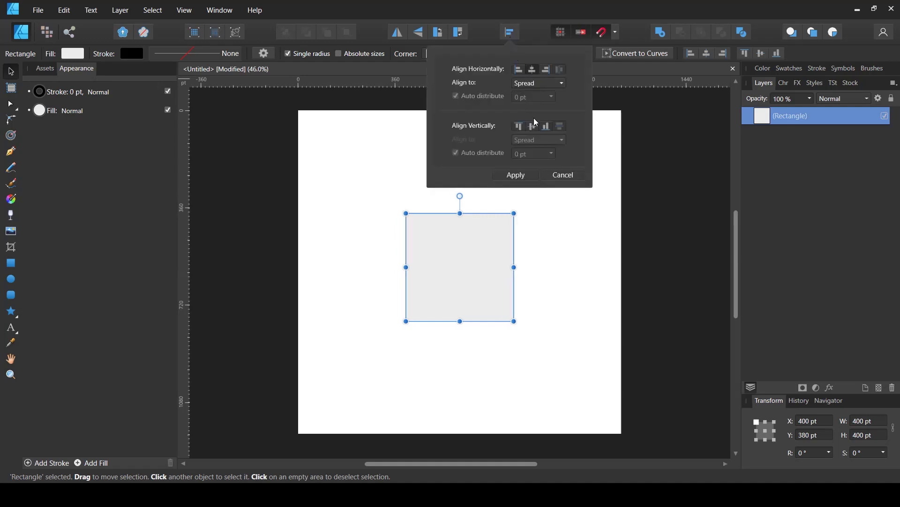
click(534, 127)
Step: Remove the square's fill and give it a 4 pt solid black stroke
click(80, 55)
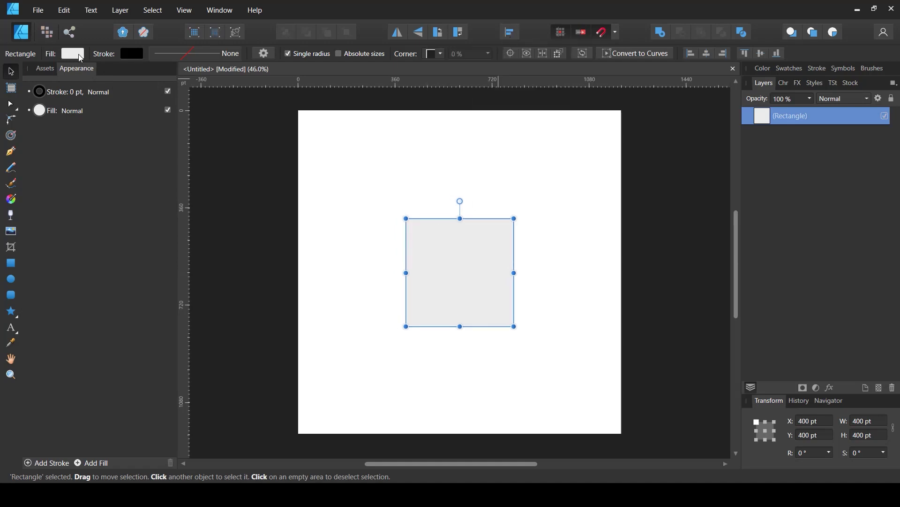
click(80, 55)
click(185, 75)
click(170, 56)
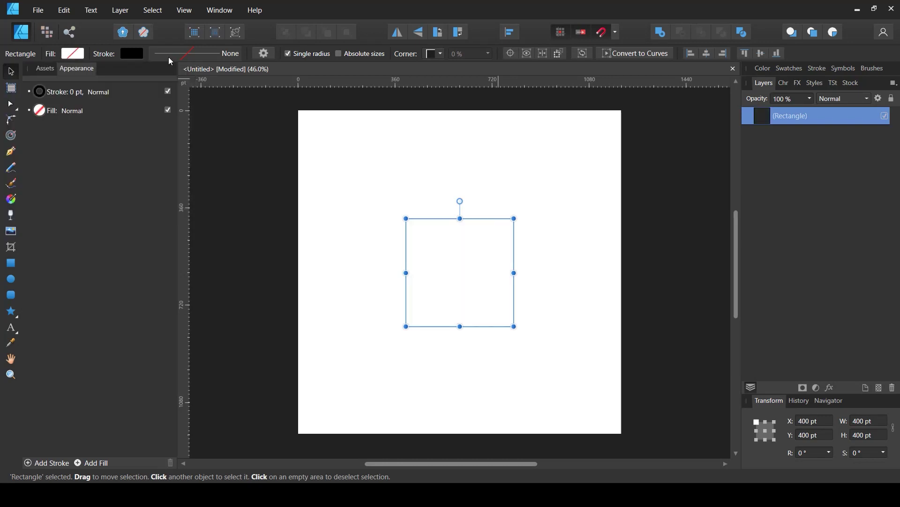
click(169, 58)
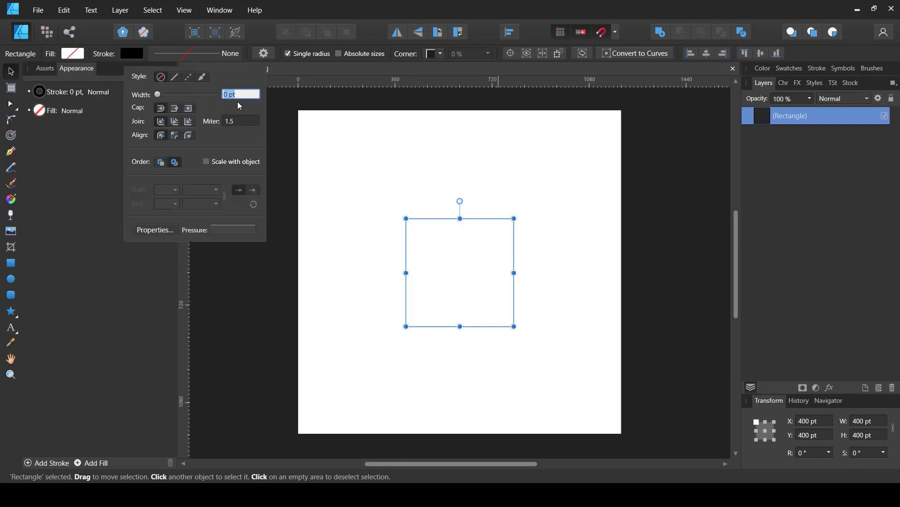
key(Return)
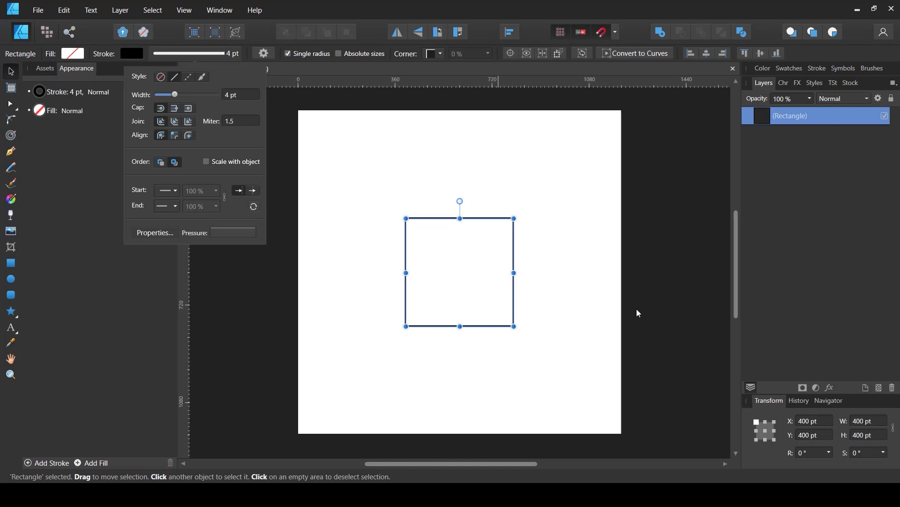
click(566, 334)
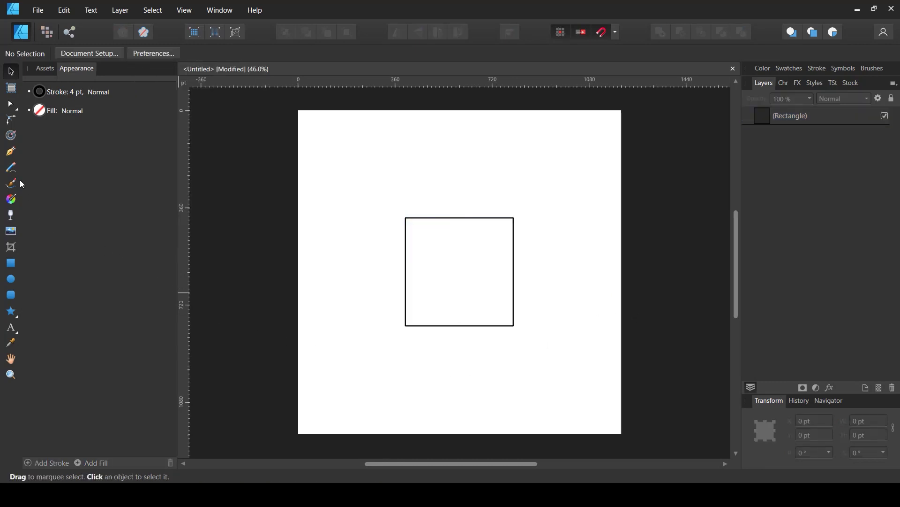
Step: Draw a straight vertical line about 644 pt long through the square's center with the Pen tool in Line mode
click(11, 152)
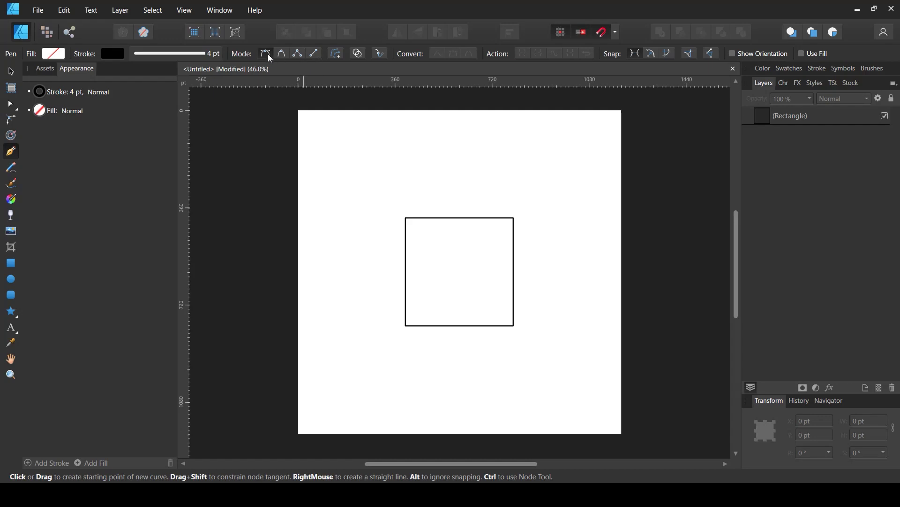
click(314, 54)
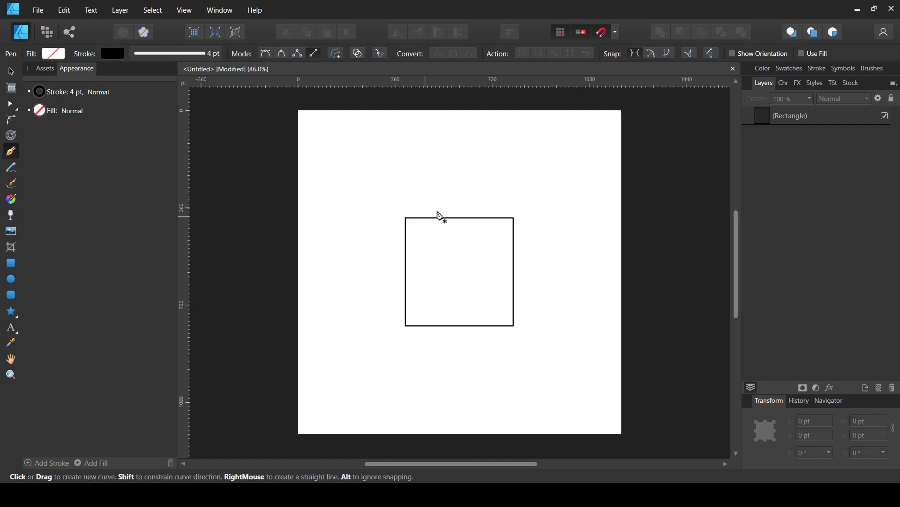
click(460, 191)
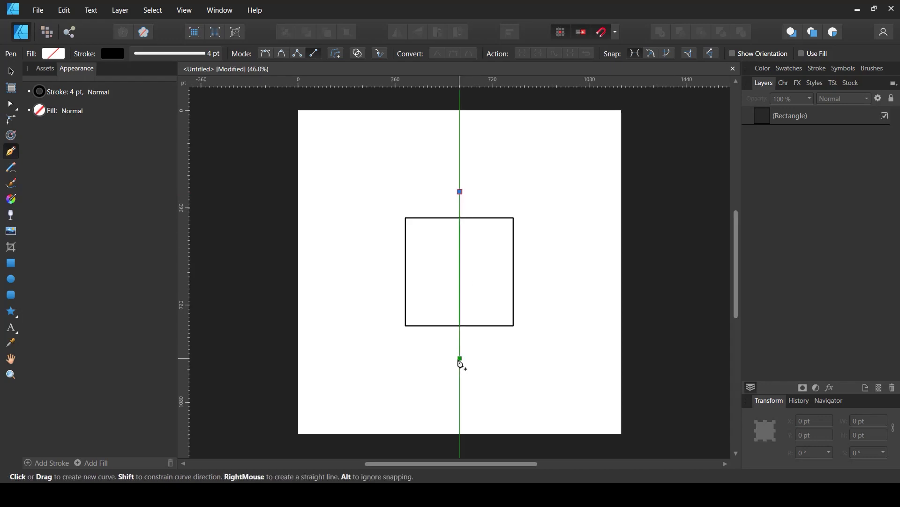
click(460, 366)
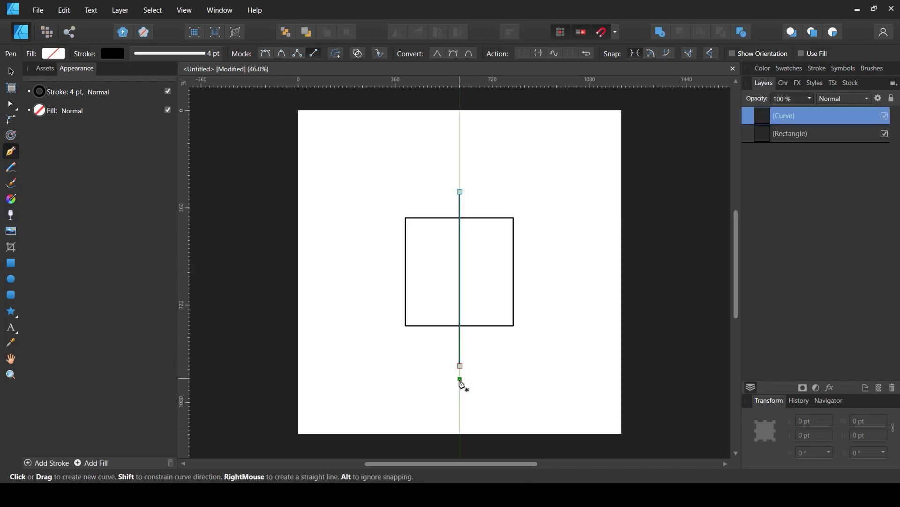
Step: Center the vertical line vertically on the page
key(v)
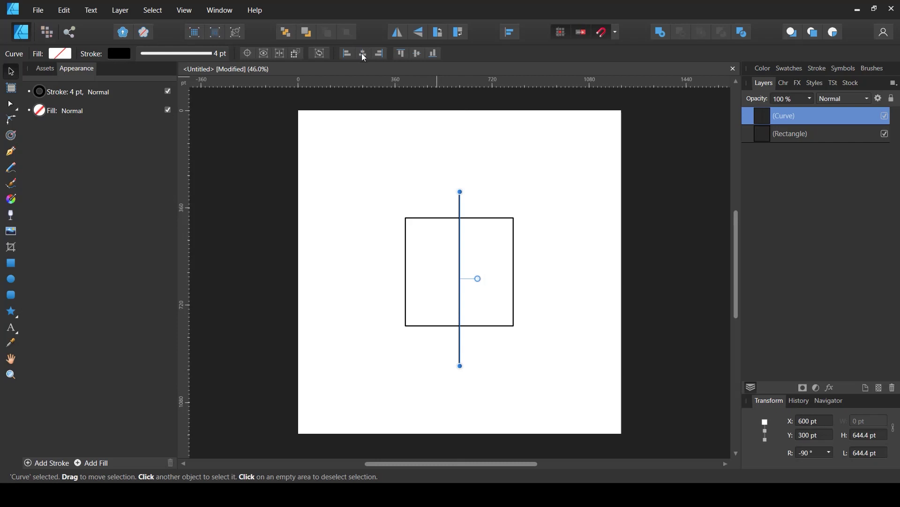
click(416, 54)
click(362, 175)
drag(442, 175, 474, 187)
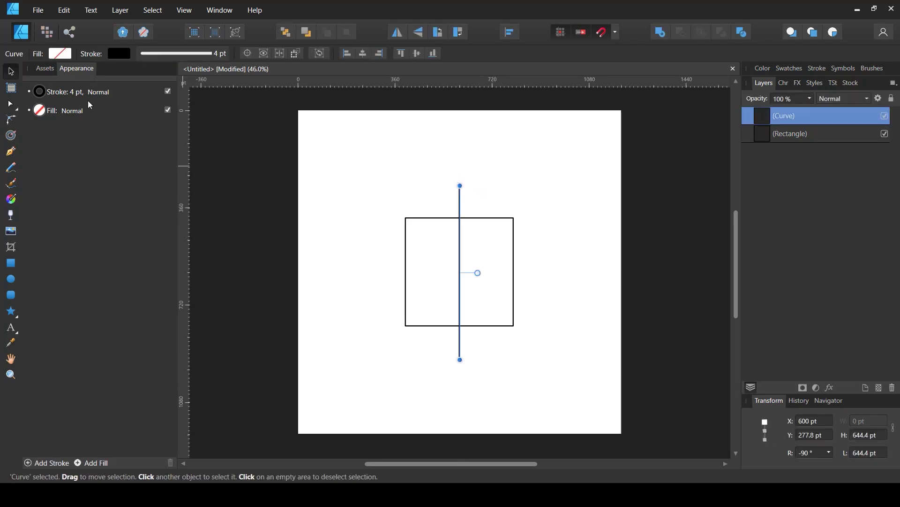
Step: Duplicate the vertical line and rotate the copy 90° to form a horizontal line through the square's center
key(ctrl+j)
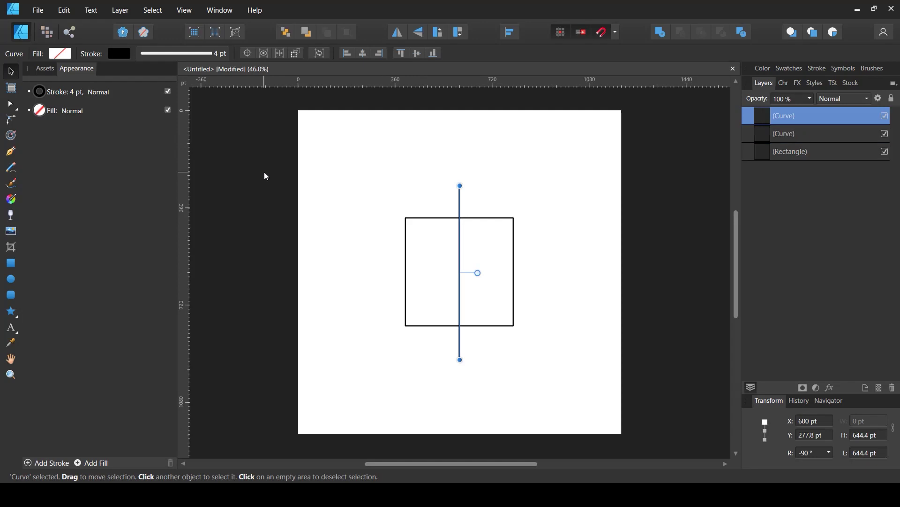
drag(463, 180, 568, 281)
key(p)
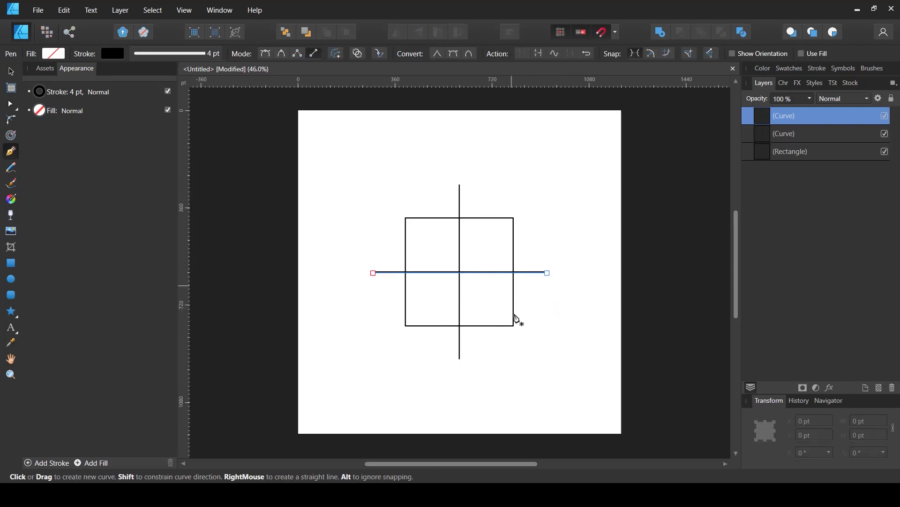
key(v)
click(540, 366)
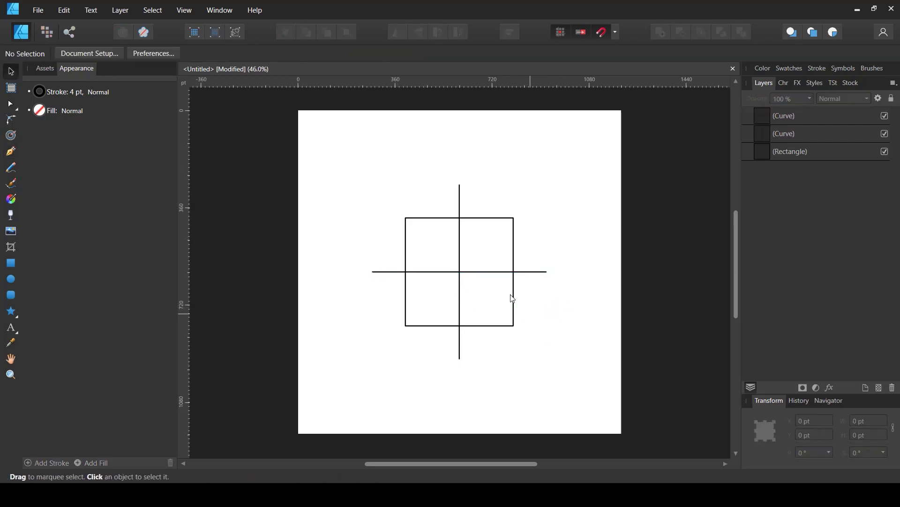
Step: Lock the two crossing center lines
scroll(495, 274, up, 1)
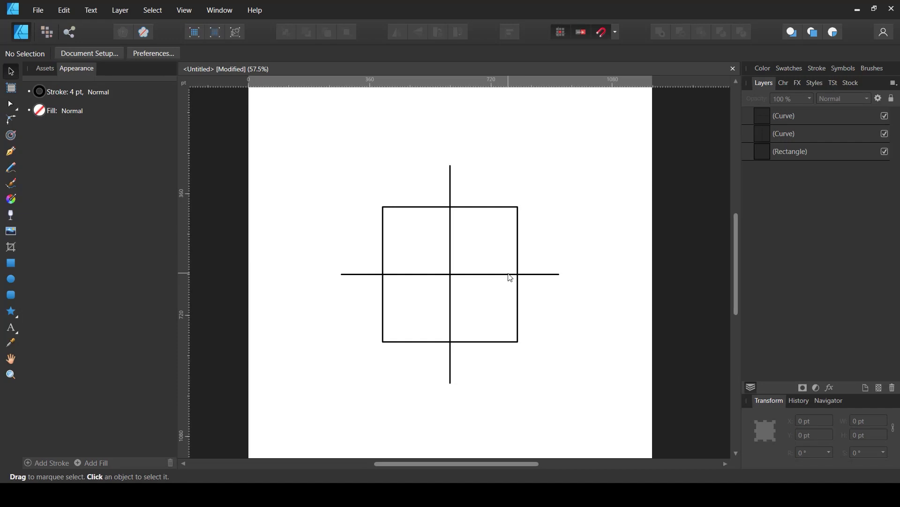
click(790, 135)
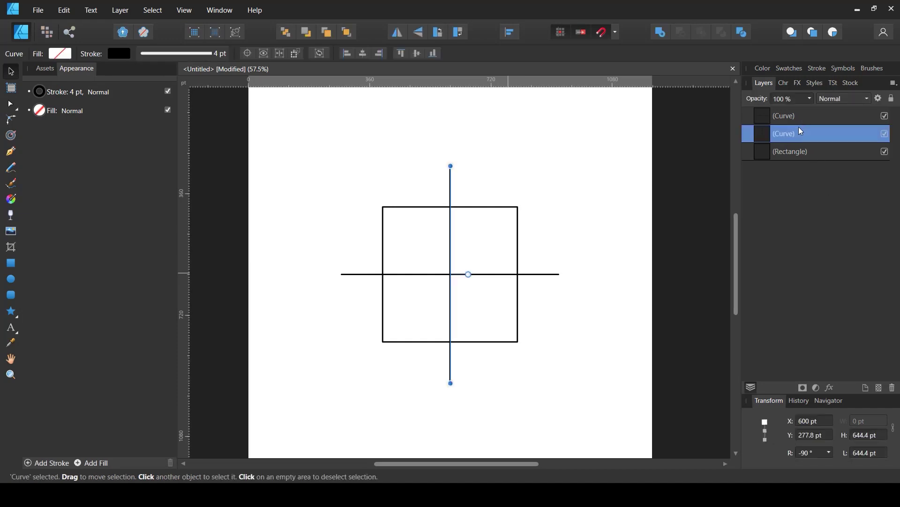
shift+click(850, 114)
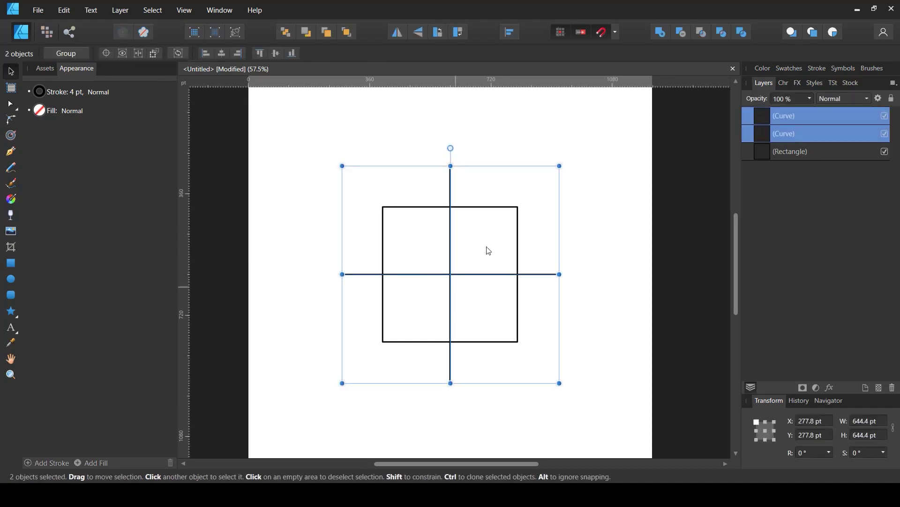
click(892, 99)
scroll(474, 285, up, 2)
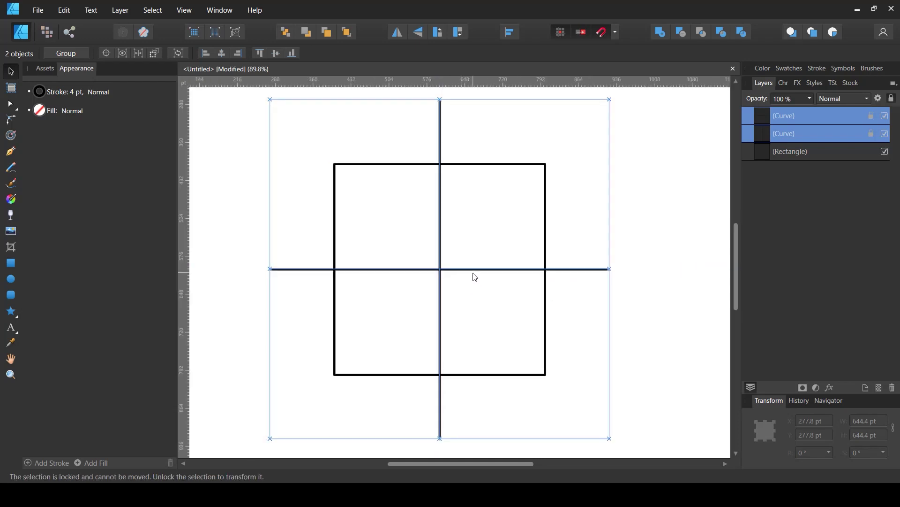
Step: Draw a wavy Pen tool curve through the square's upper-right quadrant, from the top edge's midpoint to the right edge's midpoint
click(11, 153)
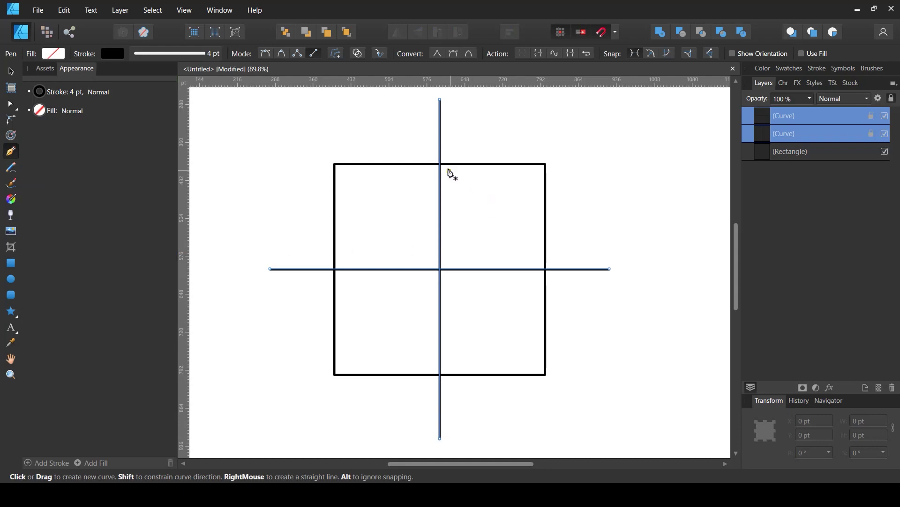
click(424, 179)
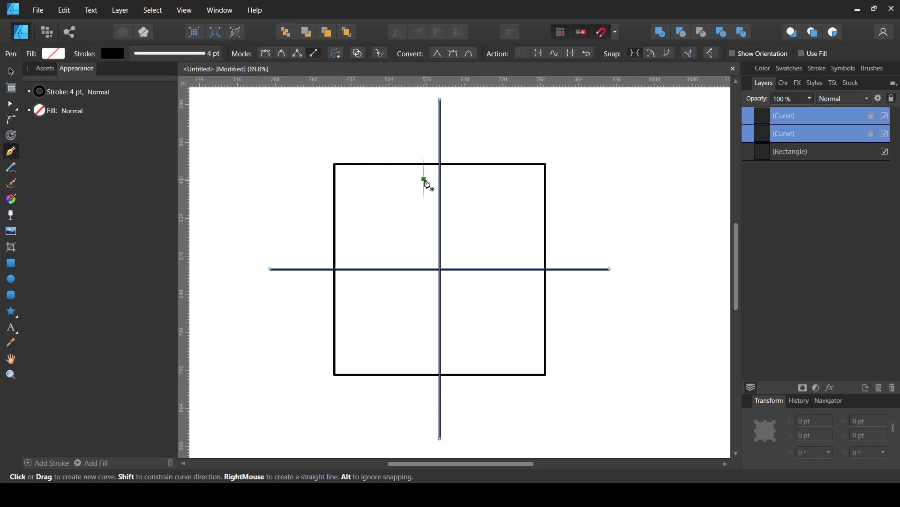
key(Escape)
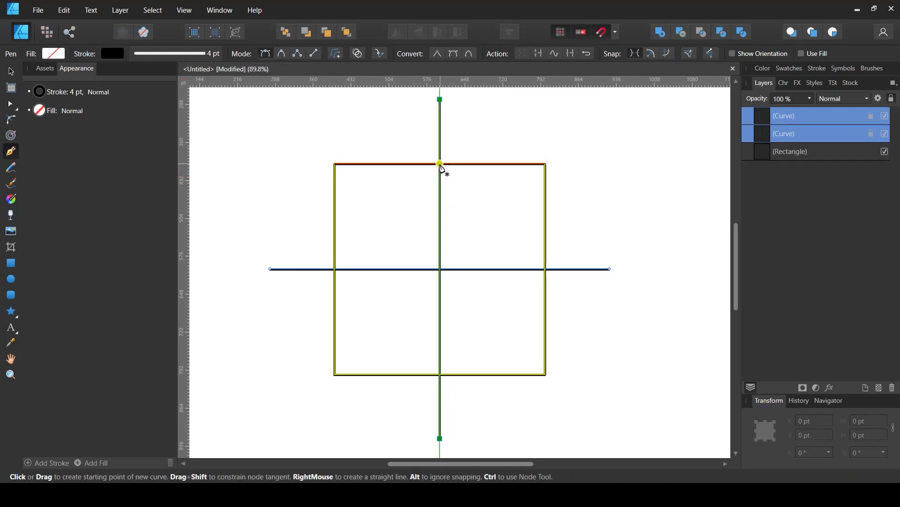
drag(440, 164, 451, 181)
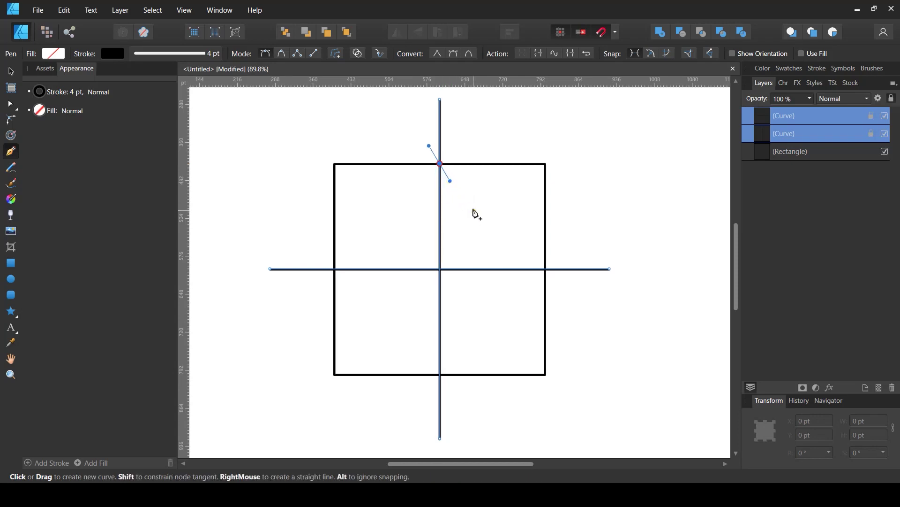
click(468, 205)
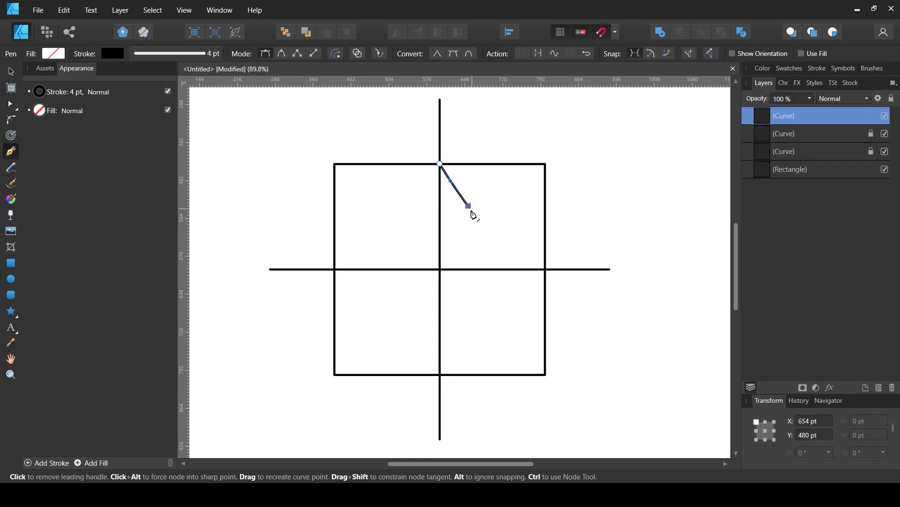
drag(493, 201, 498, 252)
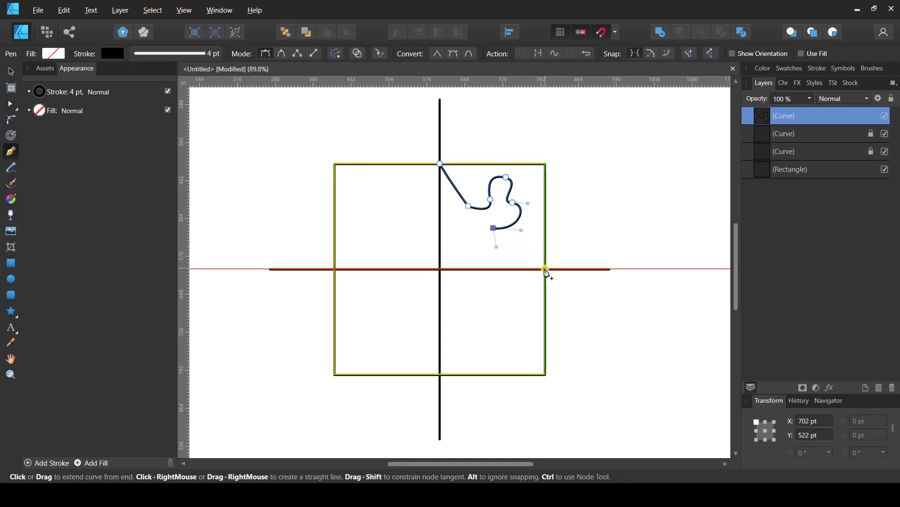
drag(545, 269, 558, 311)
Step: Reshape the wavy curve by adjusting its nodes and handles, moving the lower inner cusp node to X 702 pt, Y 534 pt
key(a)
drag(494, 237, 493, 242)
click(463, 198)
drag(495, 215, 499, 266)
click(493, 234)
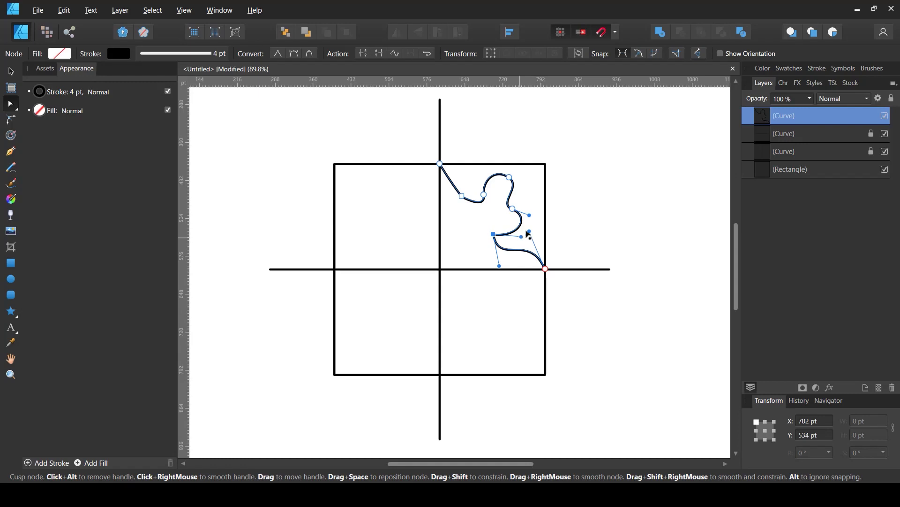
click(467, 247)
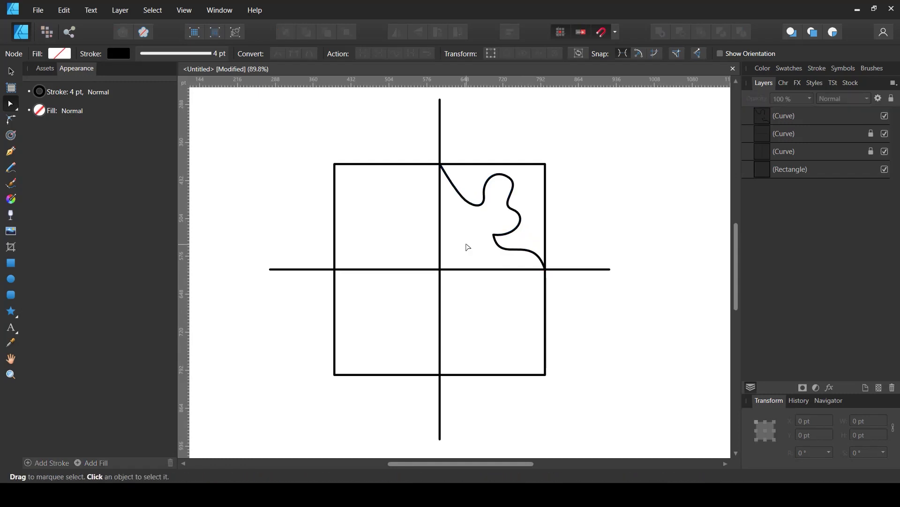
Step: Refine the wavy curve's upper bump by adjusting the handles of its upper nodes
click(484, 203)
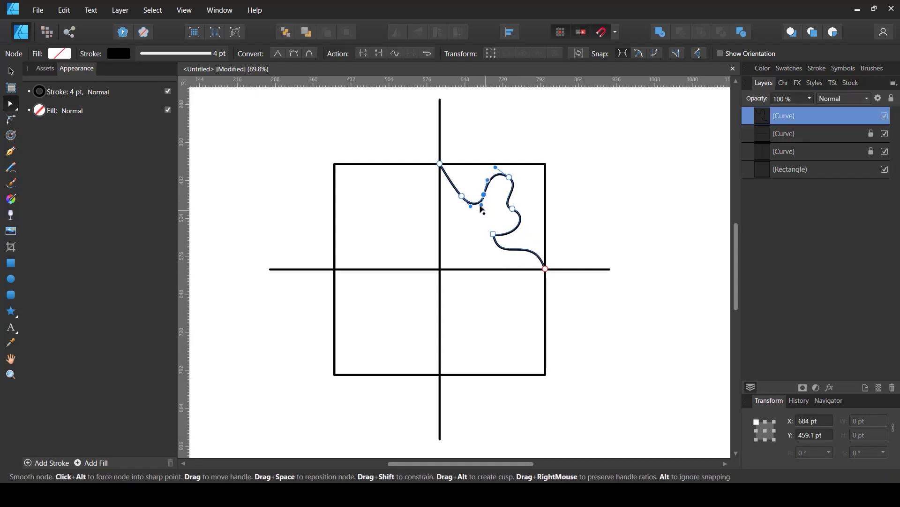
drag(498, 170, 500, 166)
click(529, 241)
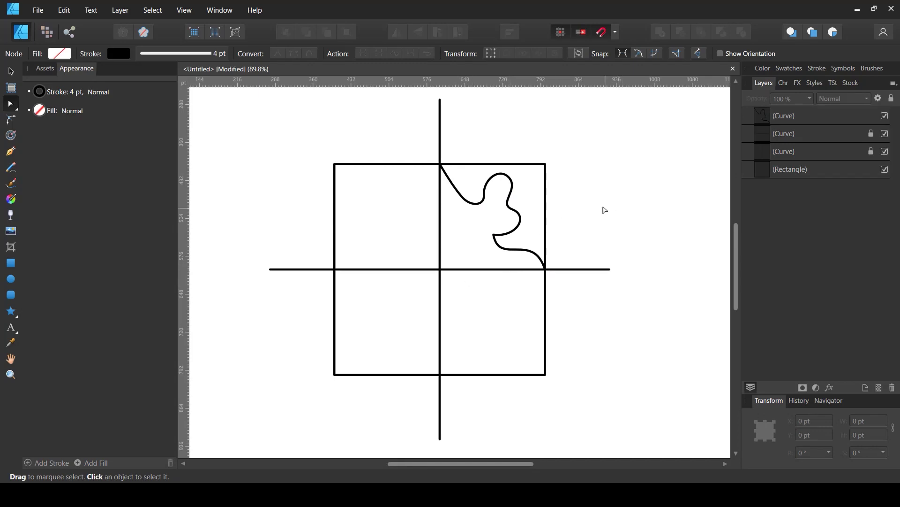
Step: Snap the wavy curve's end nodes to the midpoints of the square's top edge and right edge, at X 800 pt, Y 600 pt
click(442, 168)
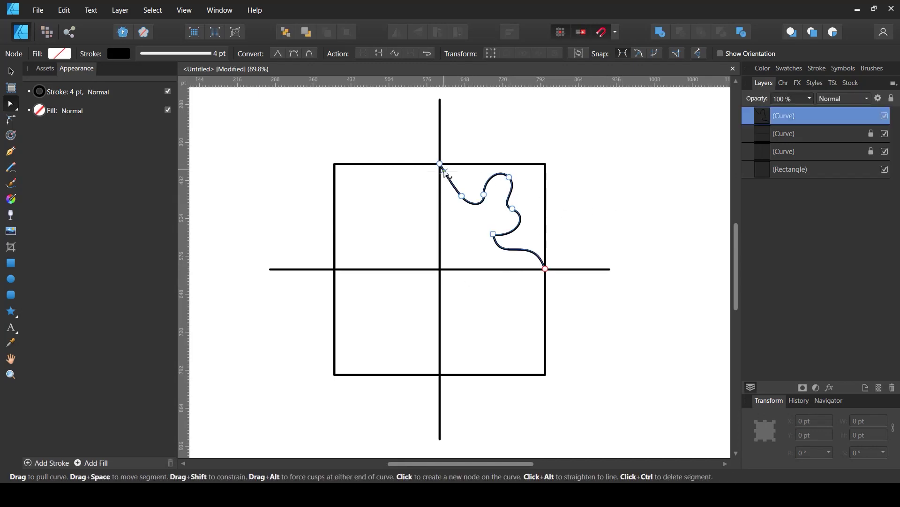
click(443, 164)
drag(443, 165, 440, 165)
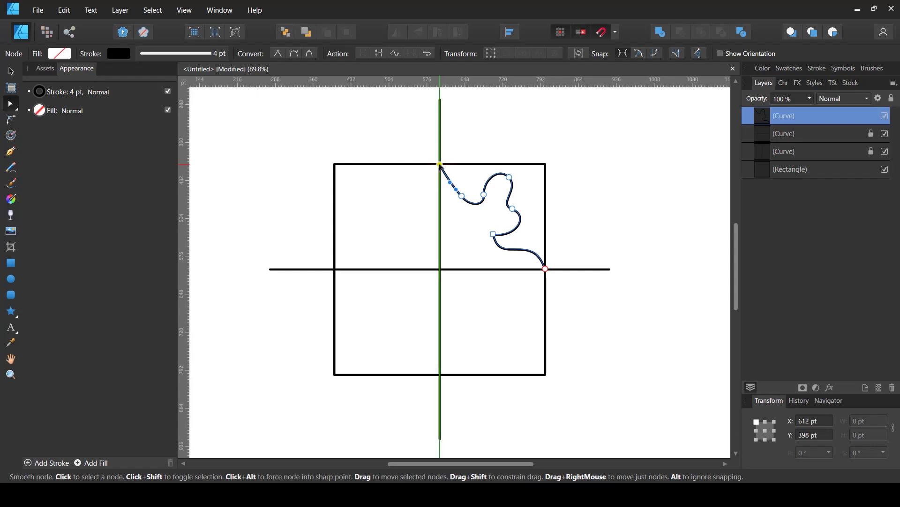
drag(545, 269, 546, 269)
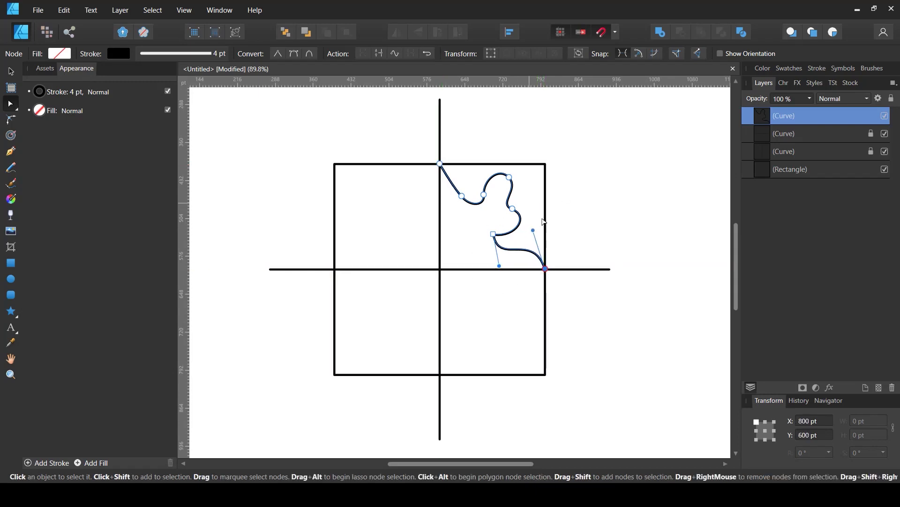
key(v)
click(616, 204)
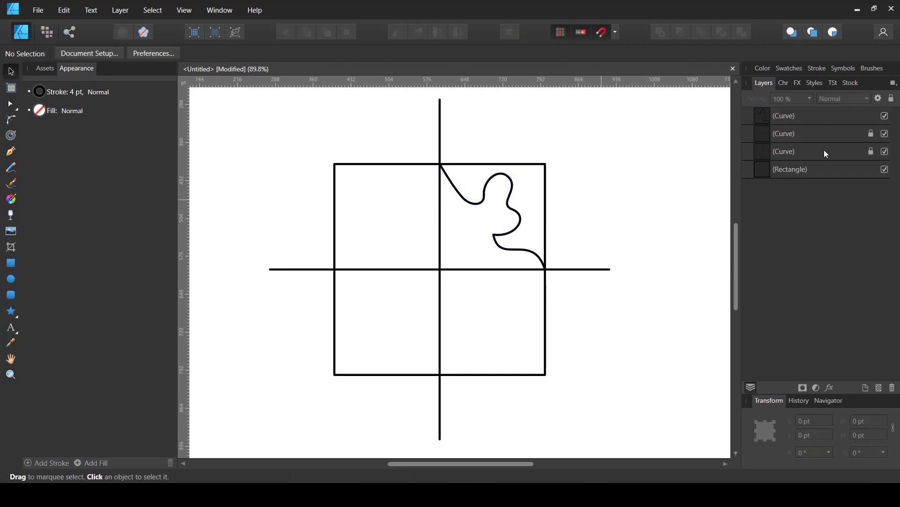
Step: Duplicate the wavy curve, flip the copy horizontally and move it into the upper-left quadrant at X 400 pt, Y 400 pt
click(800, 115)
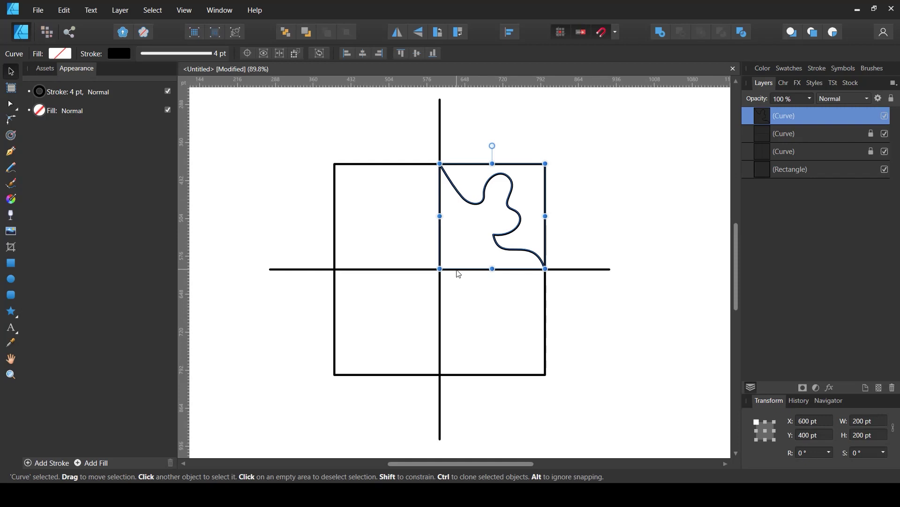
key(ctrl+j)
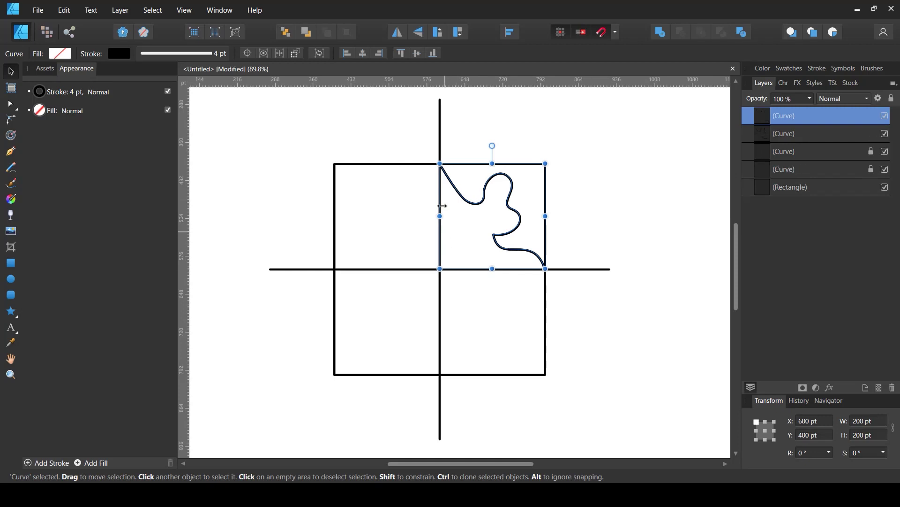
click(401, 36)
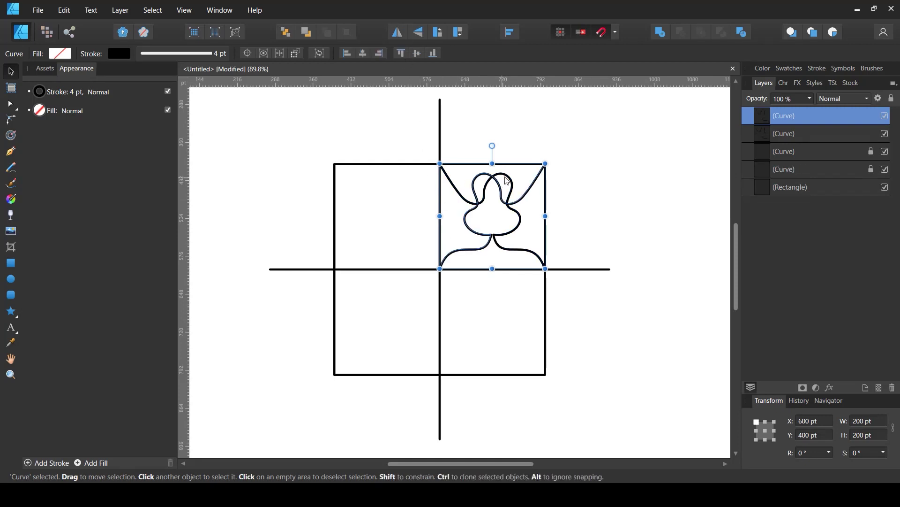
drag(522, 199, 424, 200)
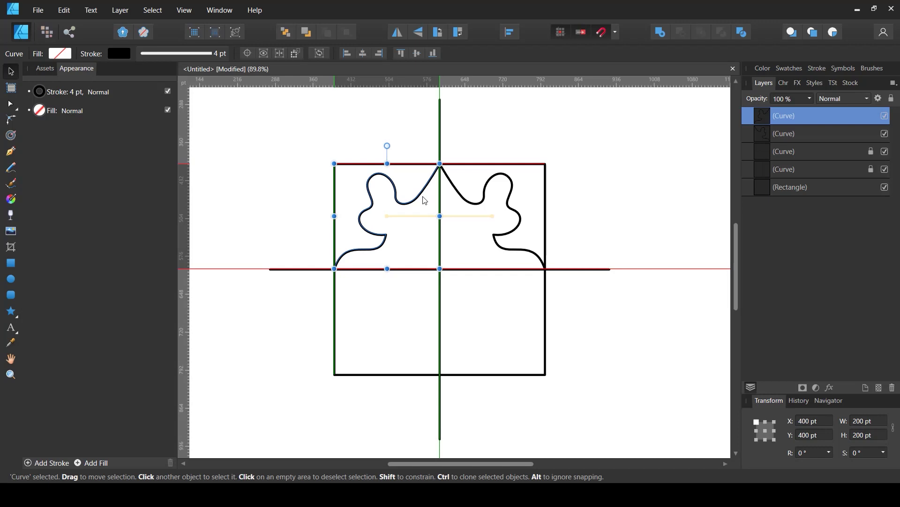
drag(424, 201, 425, 200)
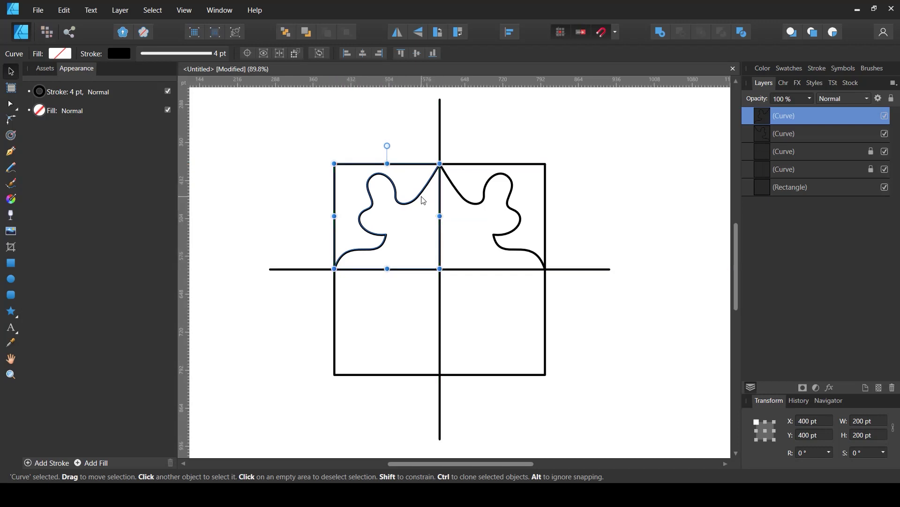
click(531, 150)
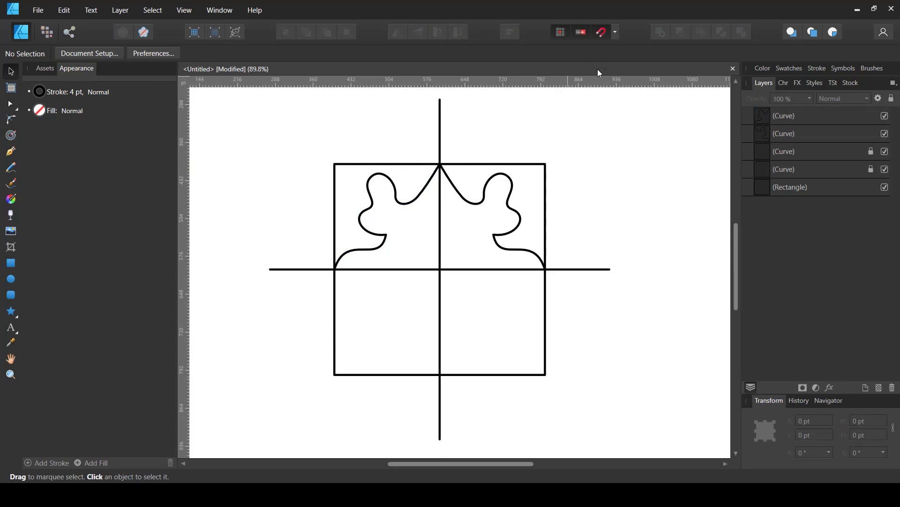
click(616, 32)
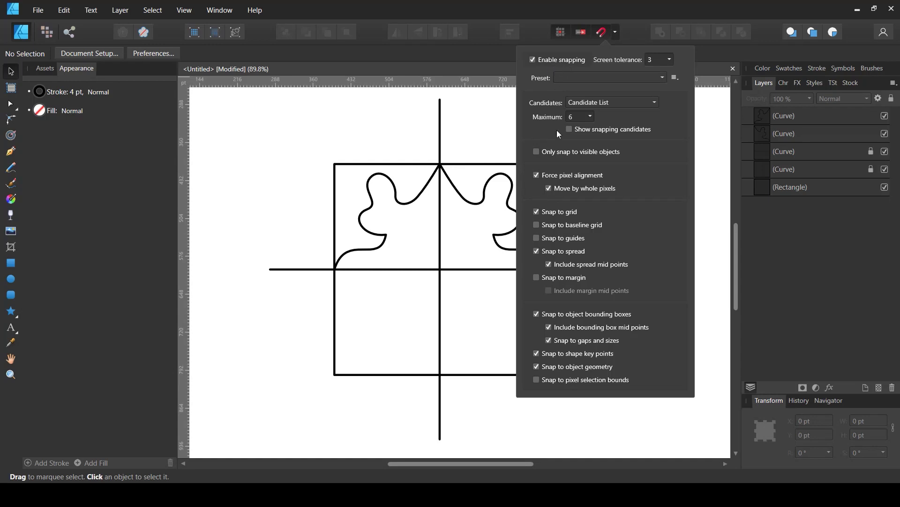
click(475, 108)
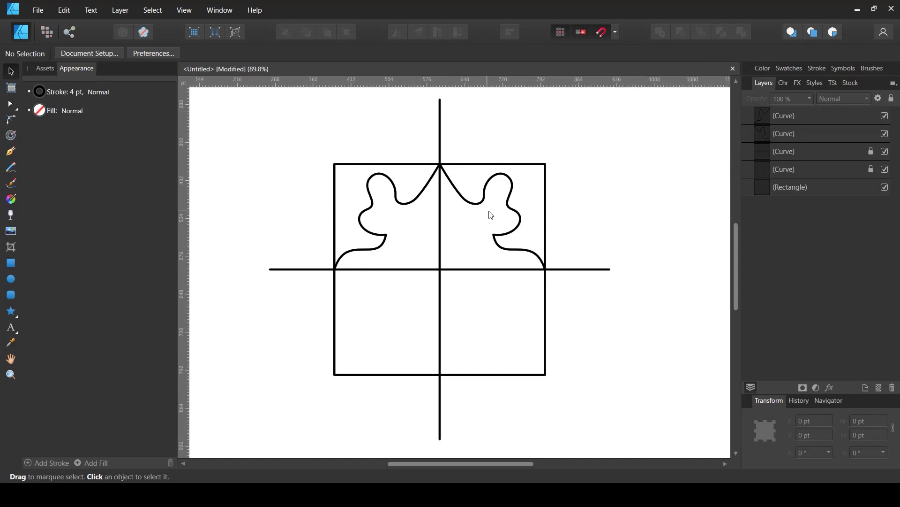
Step: Duplicate the upper-right curve and move the copy into the lower-left quadrant at X 400 pt, Y 600 pt
click(477, 227)
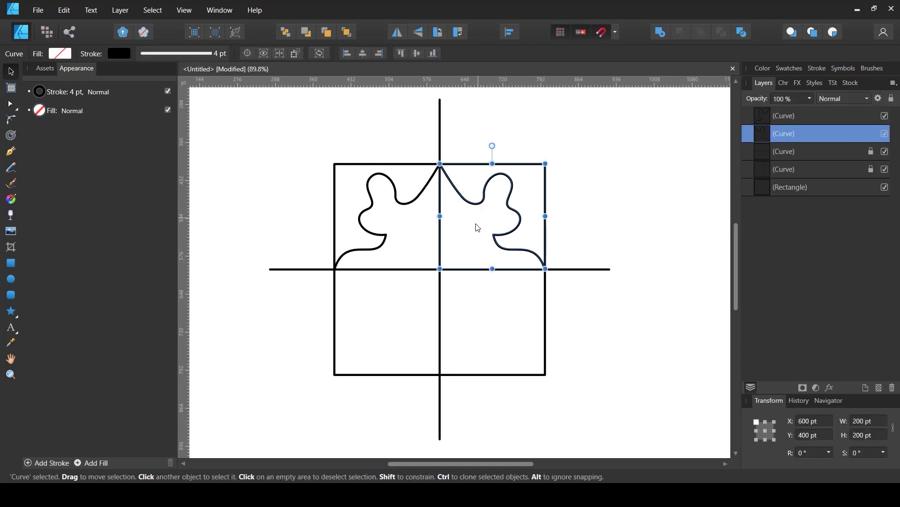
key(ctrl+j)
drag(517, 221, 413, 335)
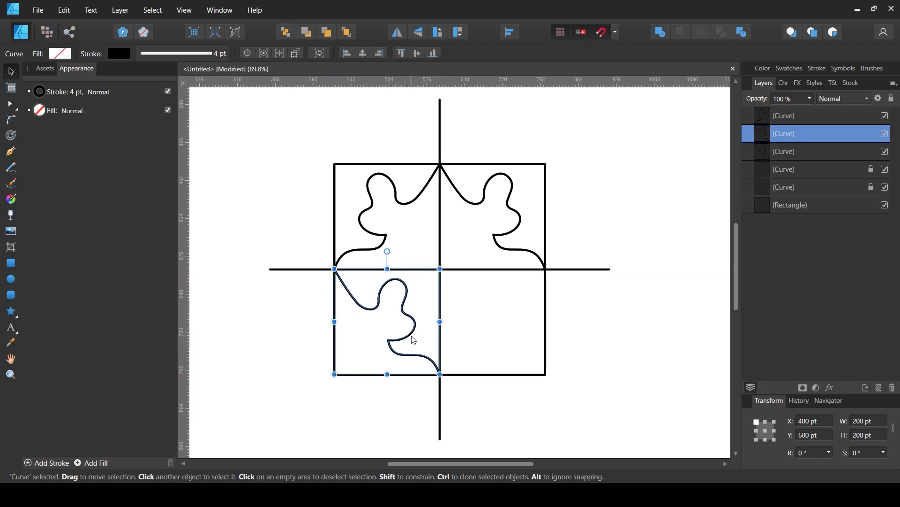
Step: Duplicate the upper-left curve and move the copy into the lower-right quadrant at X 600 pt, Y 602 pt
click(382, 238)
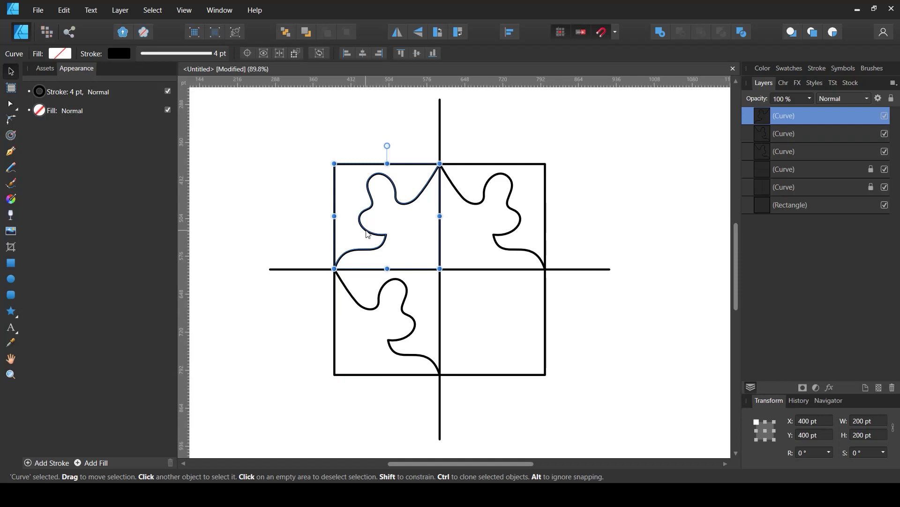
key(ctrl+j)
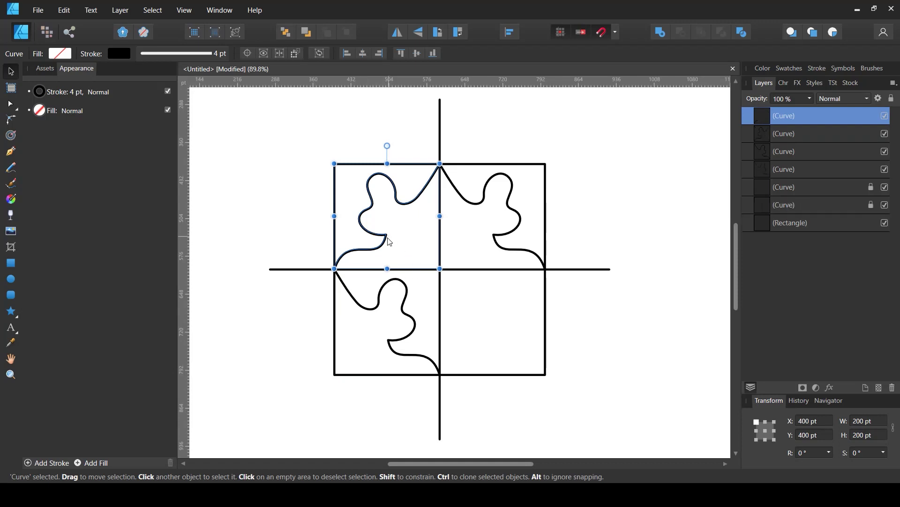
drag(390, 242, 494, 349)
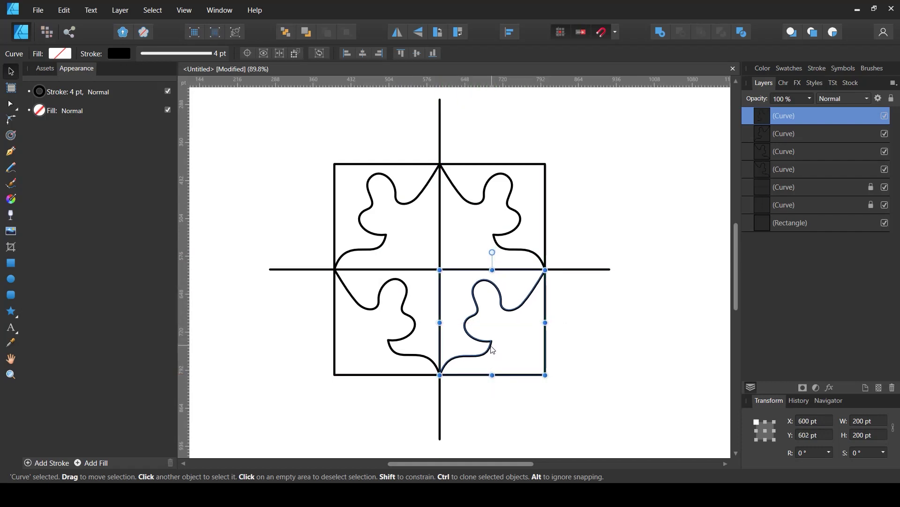
click(615, 317)
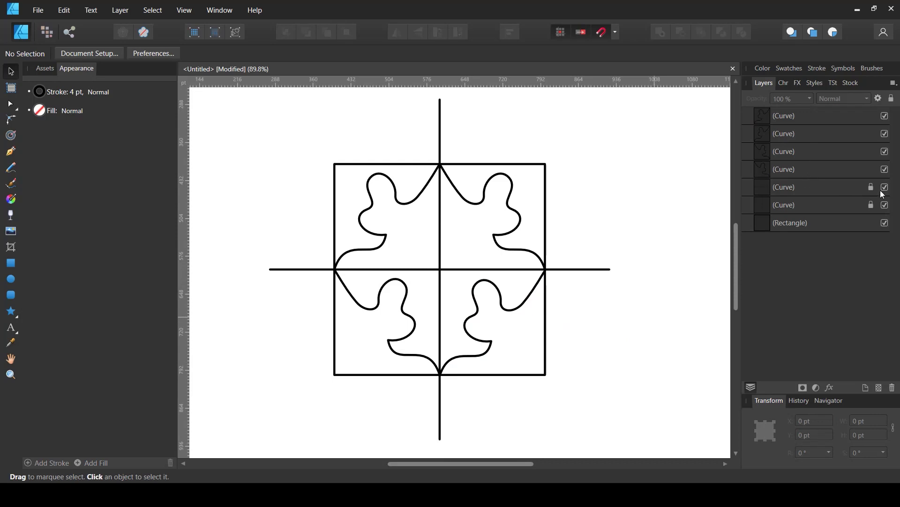
Step: Hide the two locked center lines and the square so only the four wavy curves show
click(885, 205)
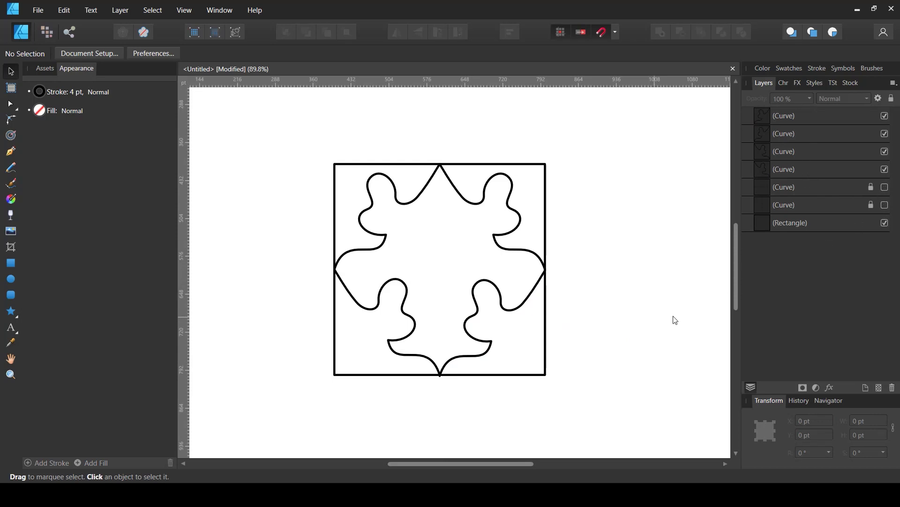
click(885, 224)
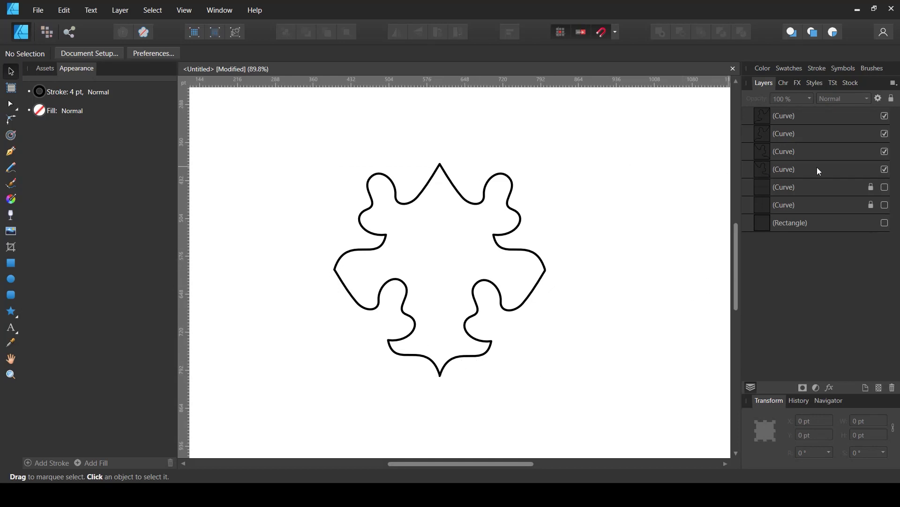
Step: Join the wavy curves' end nodes where they meet at the top, left and bottom points of the outline
click(824, 155)
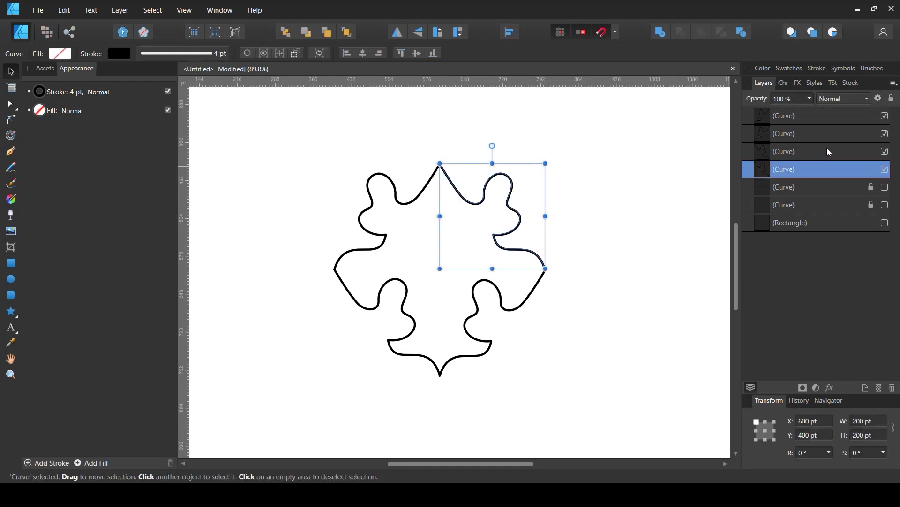
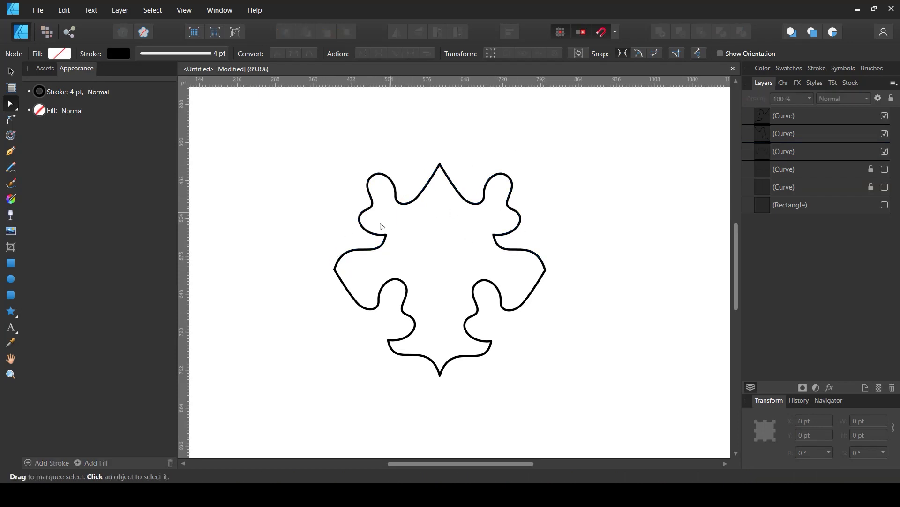
drag(319, 264, 354, 294)
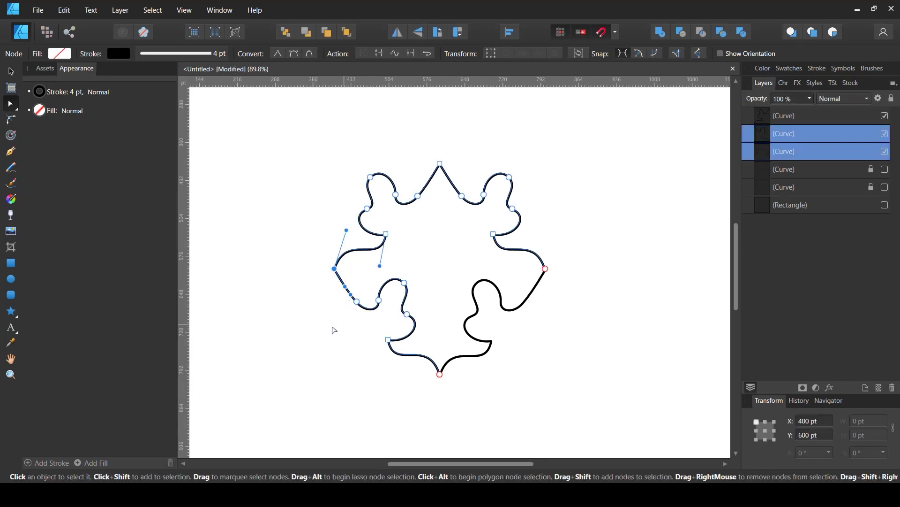
click(411, 54)
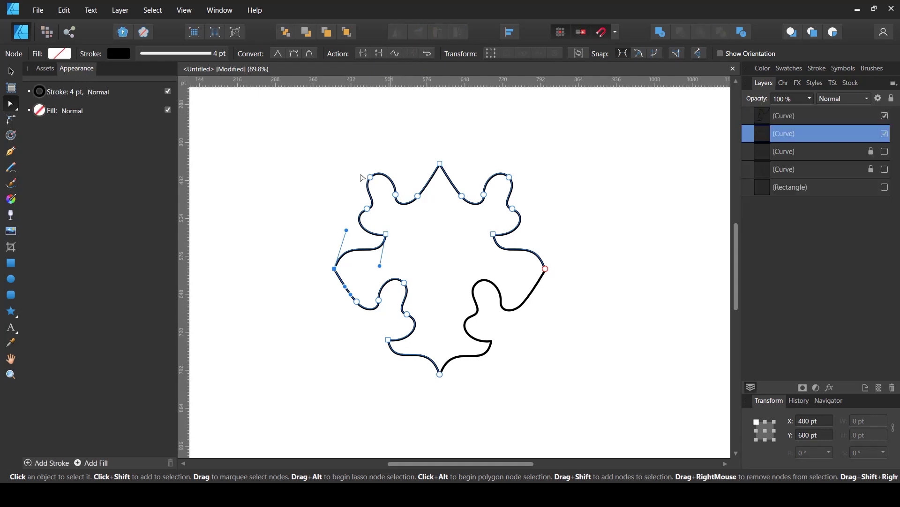
click(563, 221)
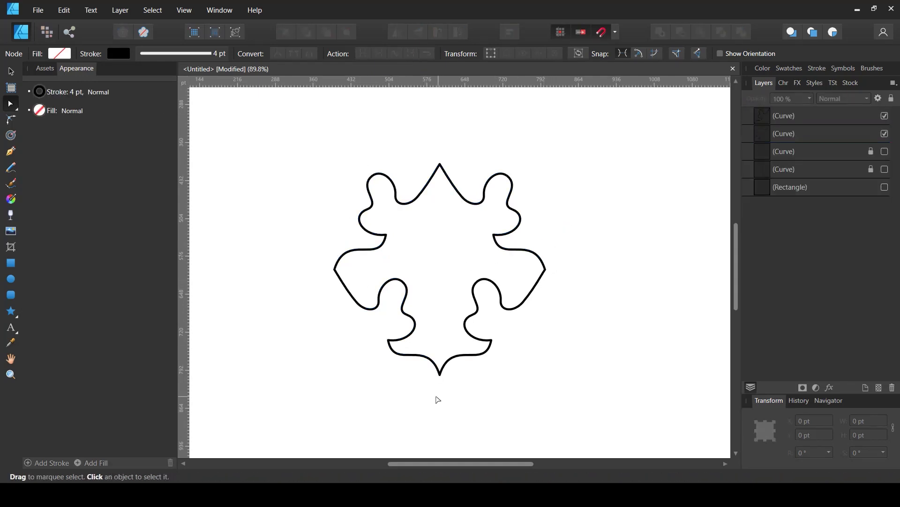
drag(432, 387, 454, 361)
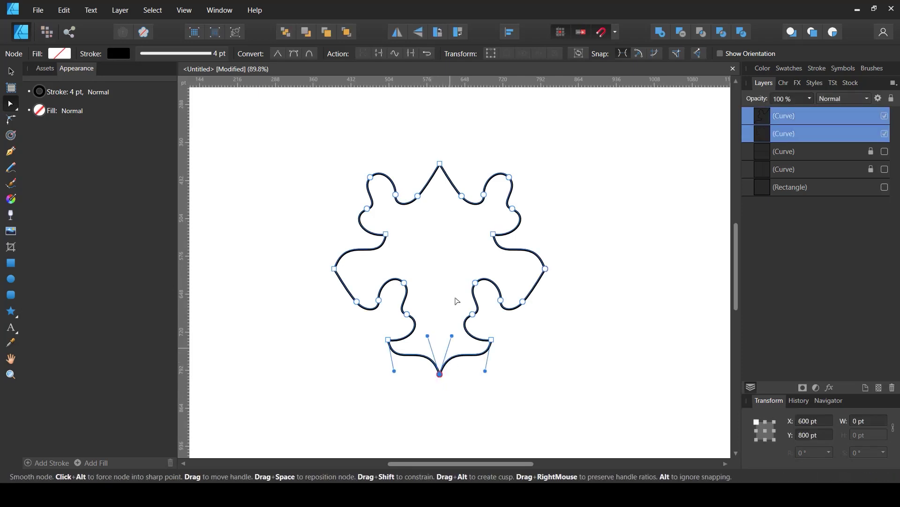
click(411, 53)
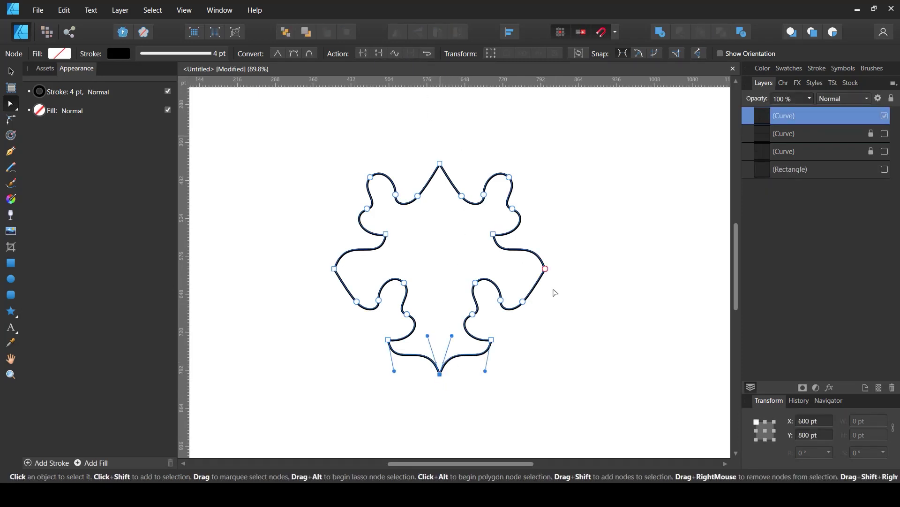
click(553, 264)
click(565, 261)
key(ctrl+z)
Step: Join the last open end nodes at the outline's right point to close the shape
drag(559, 266, 536, 281)
click(411, 53)
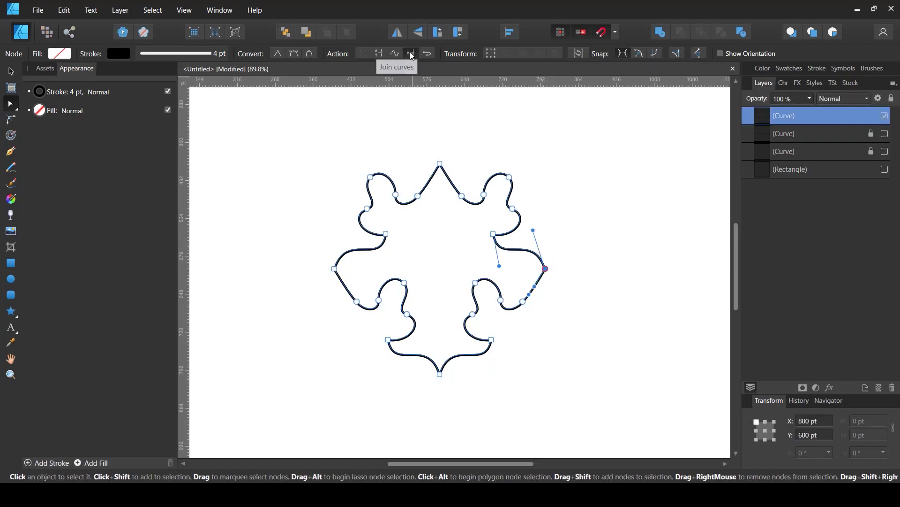
click(574, 240)
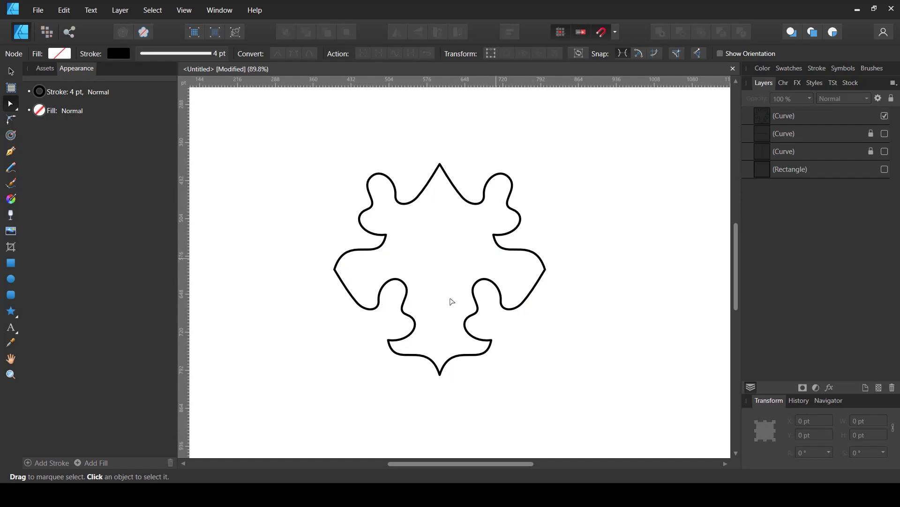
click(801, 119)
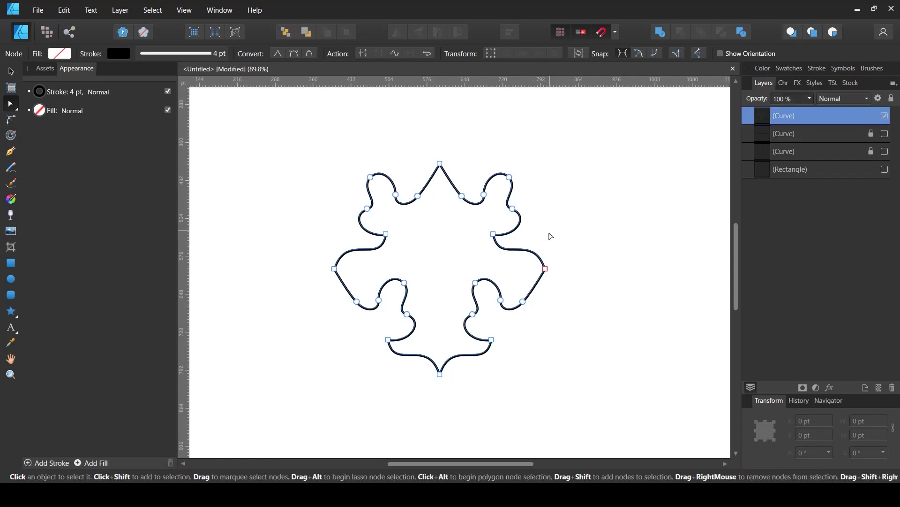
key(v)
click(569, 231)
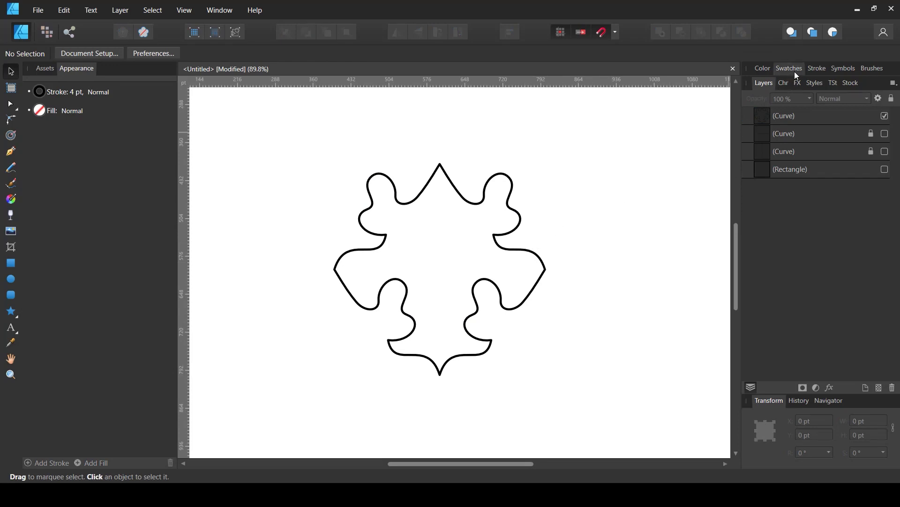
Step: Name the closed outline "basic shape" and create a symbol from it
click(839, 70)
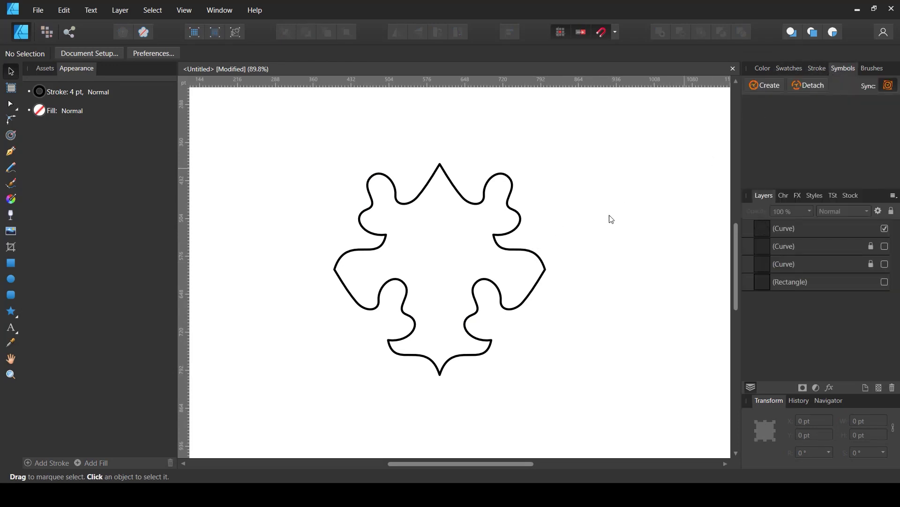
click(779, 235)
click(784, 233)
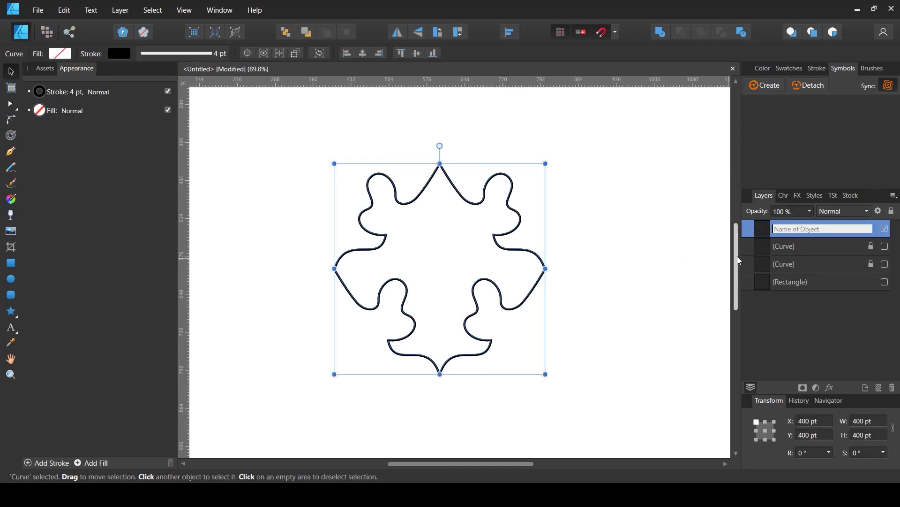
text(basic shape)
key(Return)
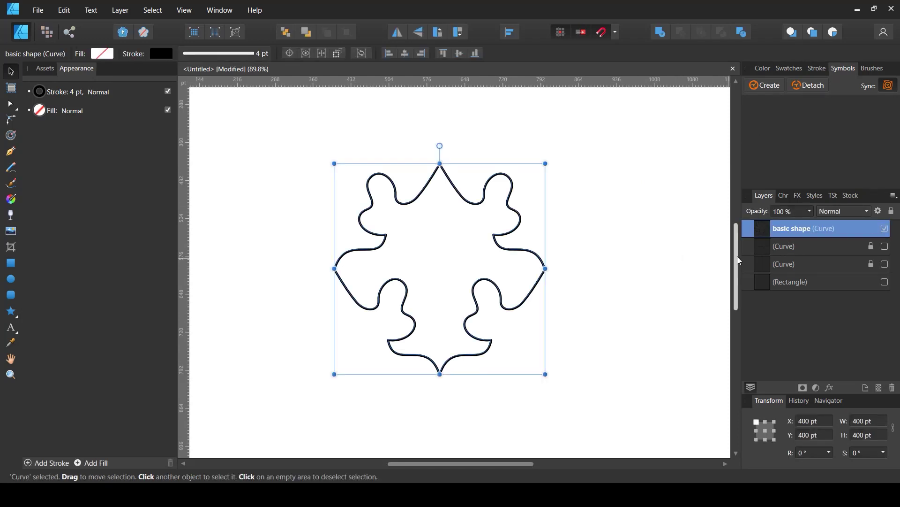
click(765, 86)
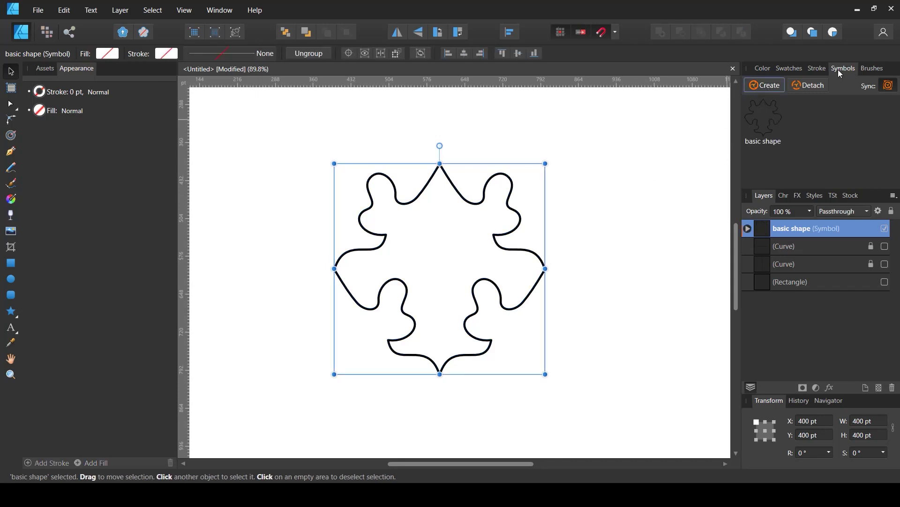
Step: Examine the list of available studio panels and collapse the symbol library
click(184, 11)
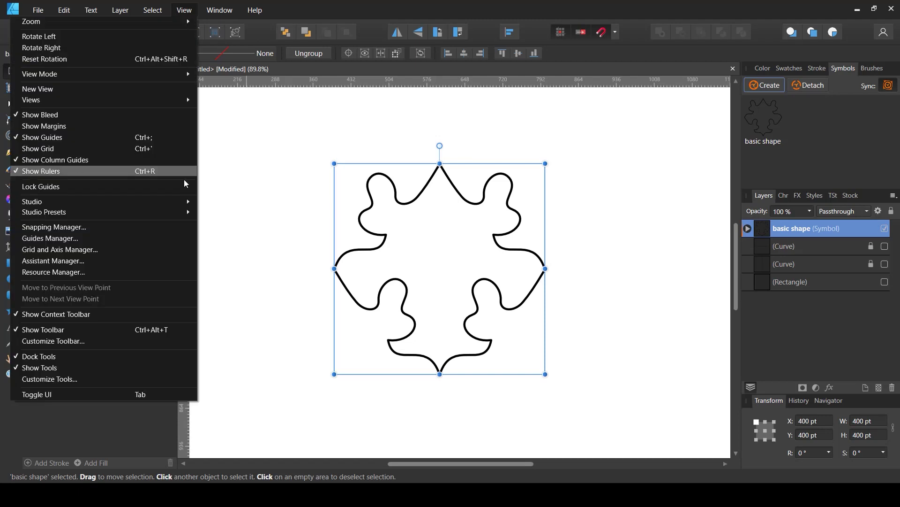
mouse_move(185, 202)
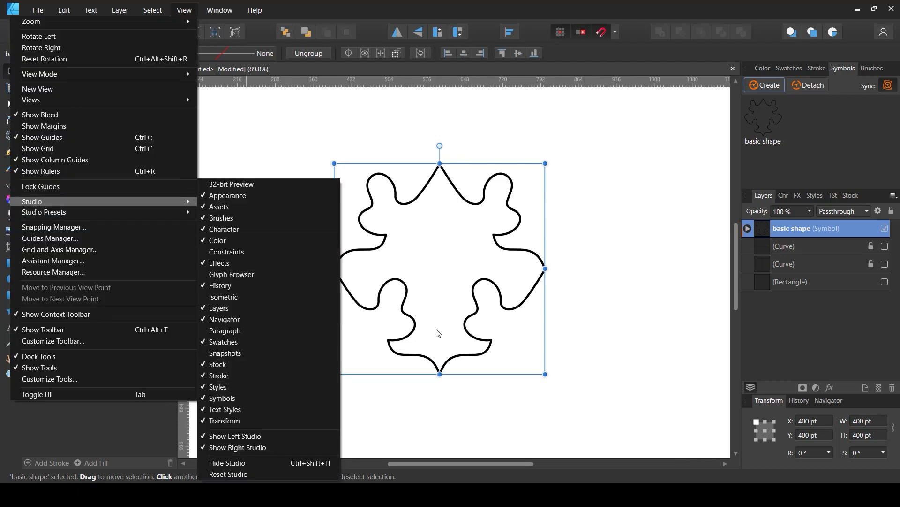
click(644, 239)
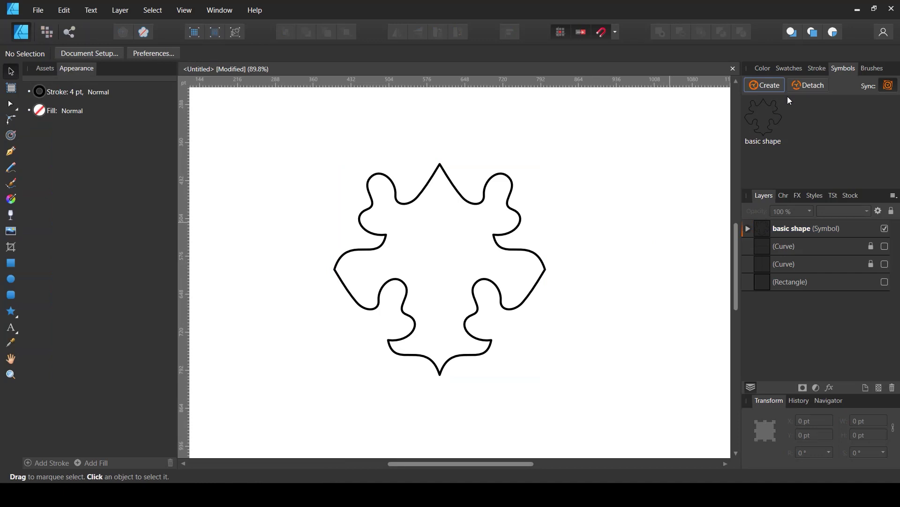
click(841, 68)
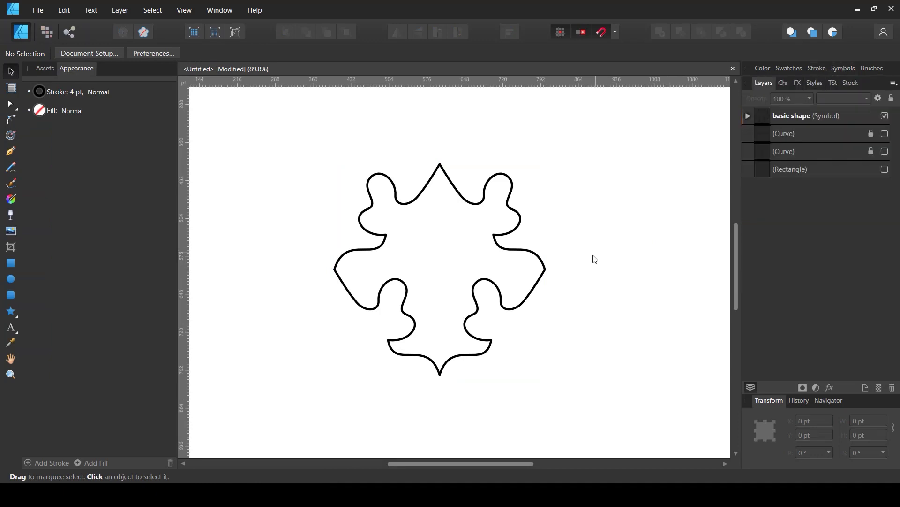
key(a)
click(769, 116)
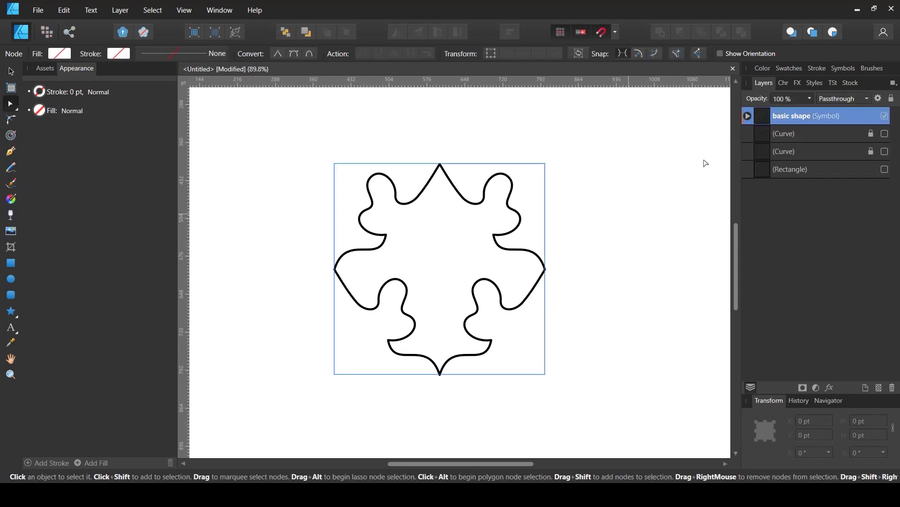
key(ctrl+d)
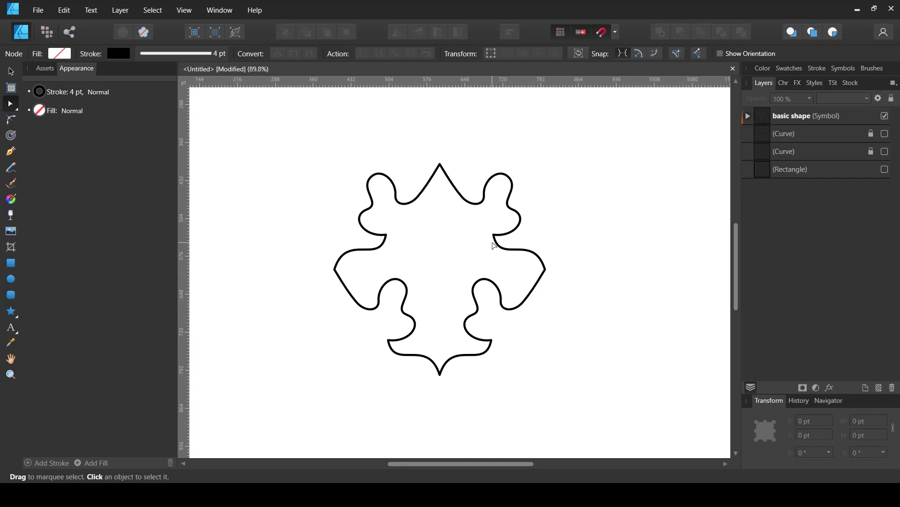
Step: Draw a solid black letter F about 115 pt by 164 pt inside the basic shape symbol, within its outline
scroll(596, 241, down, 1)
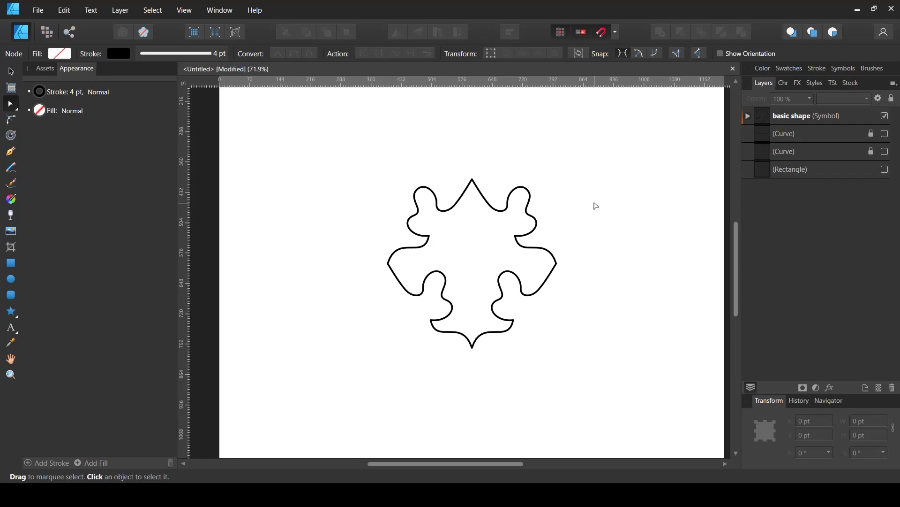
scroll(653, 227, right, 1)
click(748, 116)
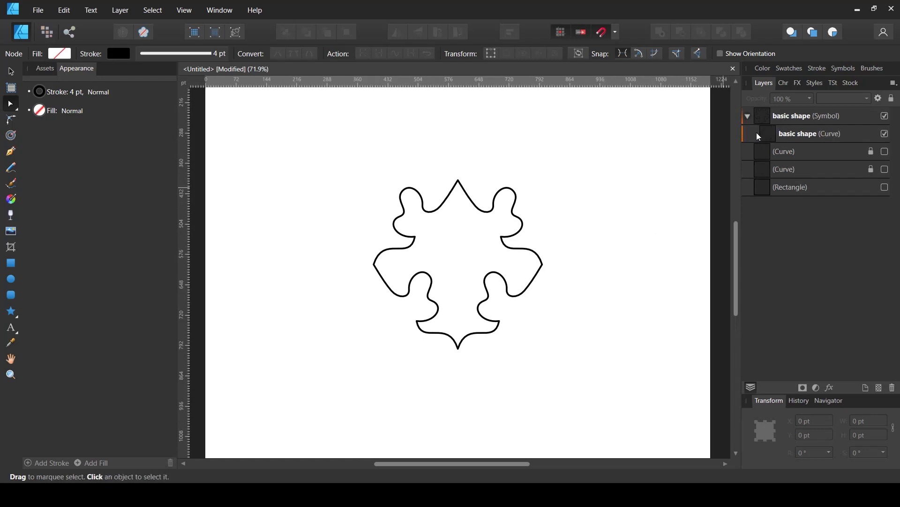
click(775, 135)
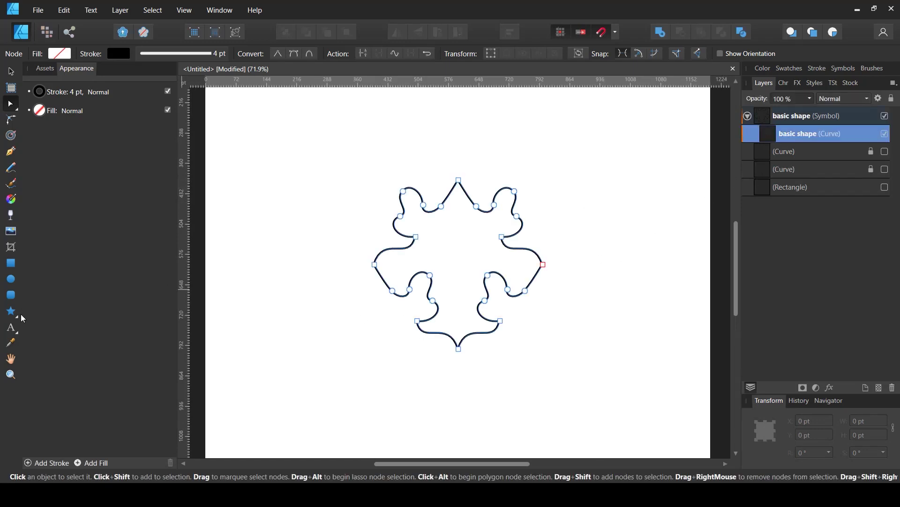
click(11, 151)
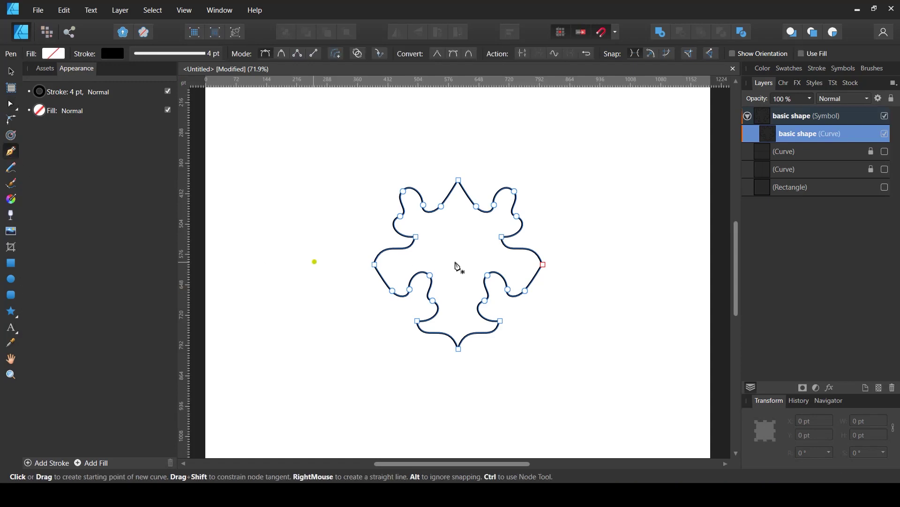
click(440, 226)
mouse_move(444, 284)
mouse_down()
mouse_move(455, 268)
mouse_move(484, 256)
mouse_move(446, 237)
mouse_move(477, 219)
mouse_move(443, 233)
mouse_move(440, 260)
mouse_up()
click(449, 264)
Step: Try moving the whole symbol with its F to X 422 pt, Y 426 pt, and undo the move
key(v)
click(601, 277)
drag(458, 257, 468, 270)
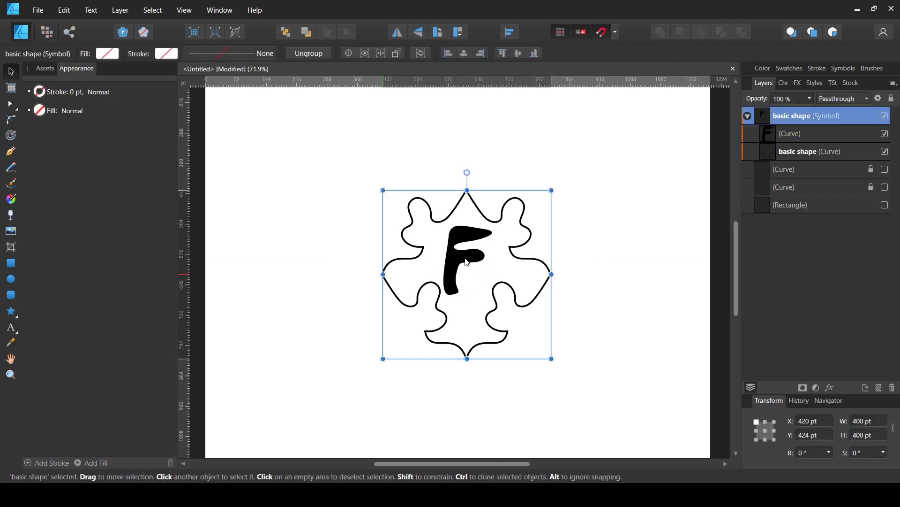
click(763, 132)
click(747, 115)
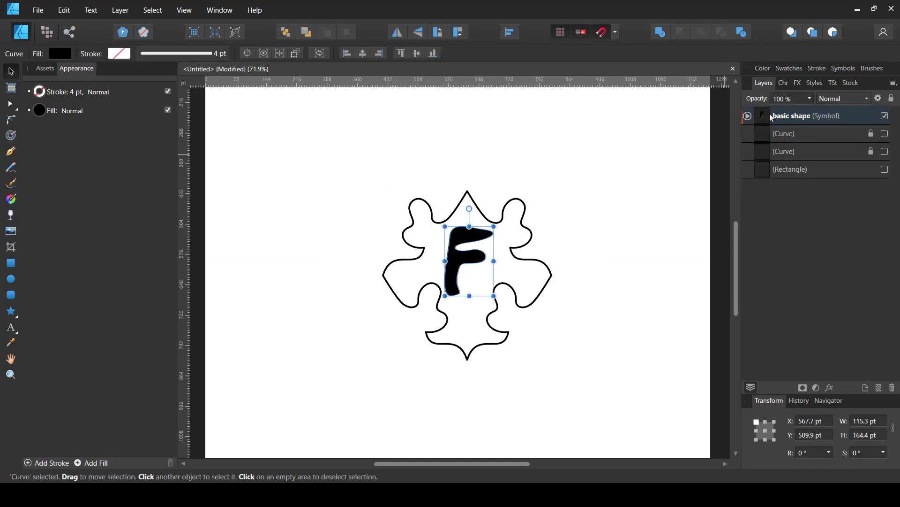
click(771, 118)
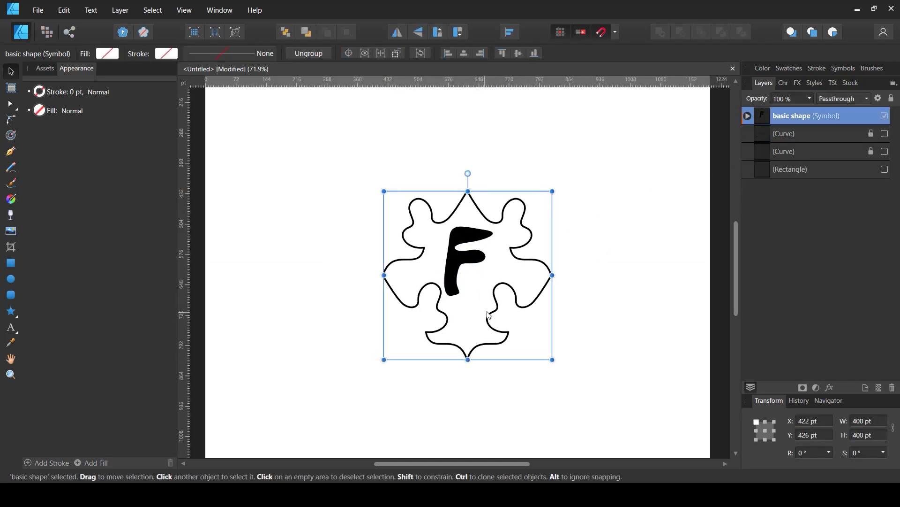
scroll(486, 317, down, 3)
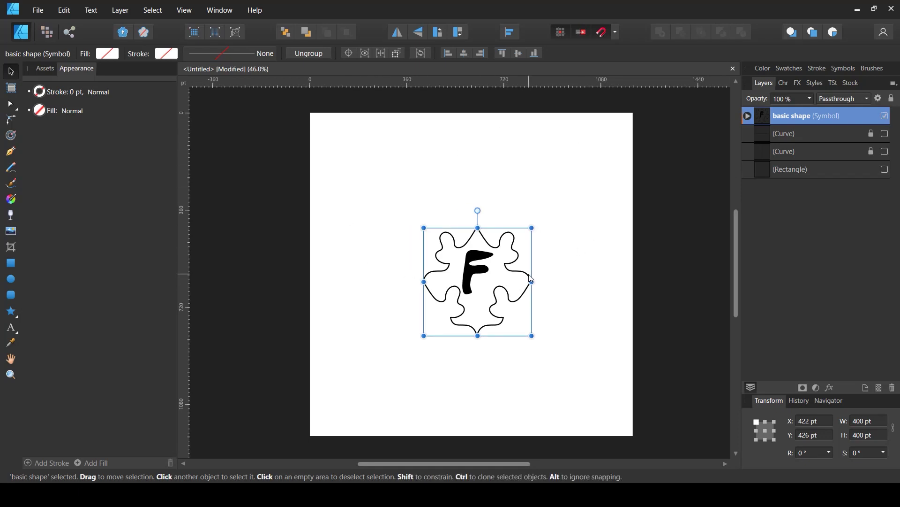
key(ctrl+z)
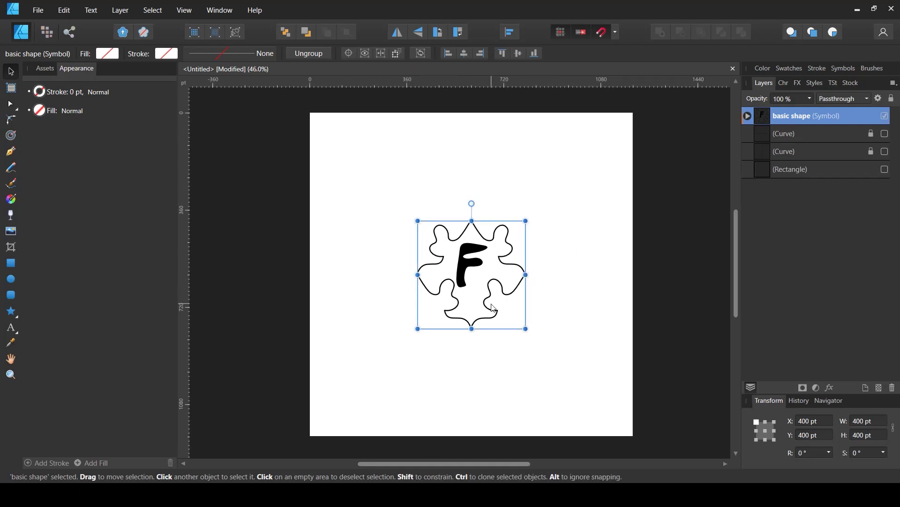
Step: Duplicate the symbol to both sides of the original, placing the copies at X 800 pt and X 0 pt, both at Y 400 pt
key(ctrl+j)
drag(466, 273, 575, 281)
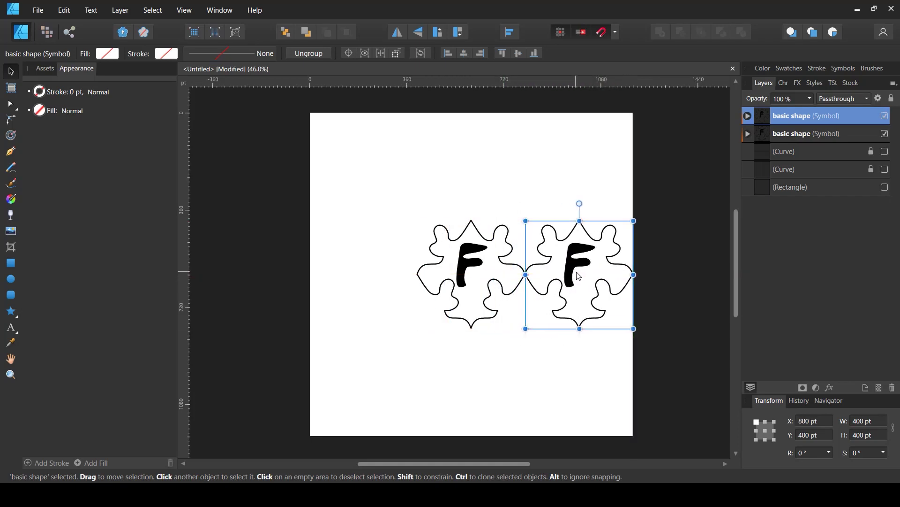
click(593, 381)
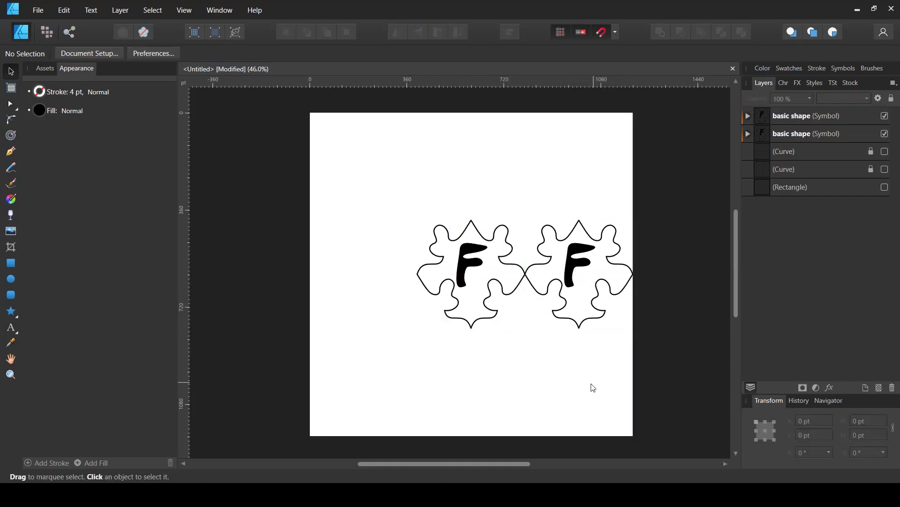
click(574, 263)
key(ctrl+j)
drag(562, 281, 361, 281)
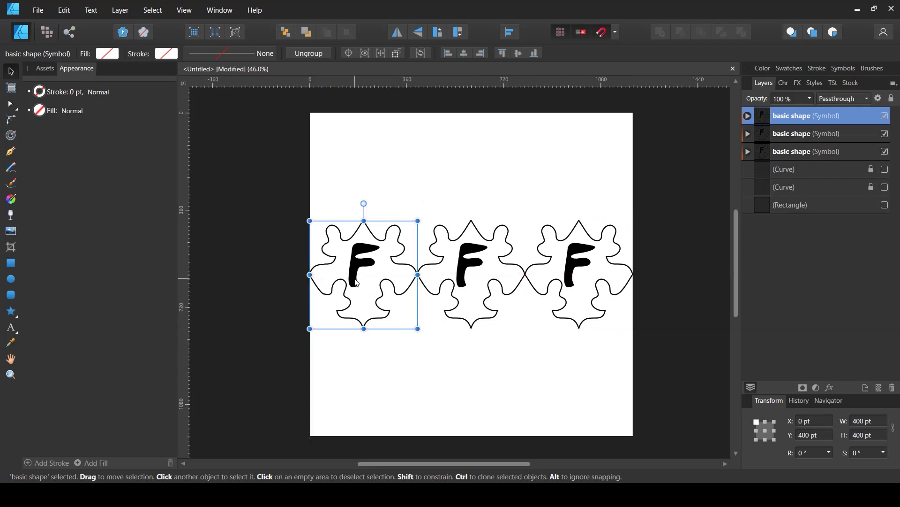
Step: Duplicate the row of three symbols above and below itself, at Y 0 pt and Y 800 pt, to fill the page
drag(309, 181, 646, 350)
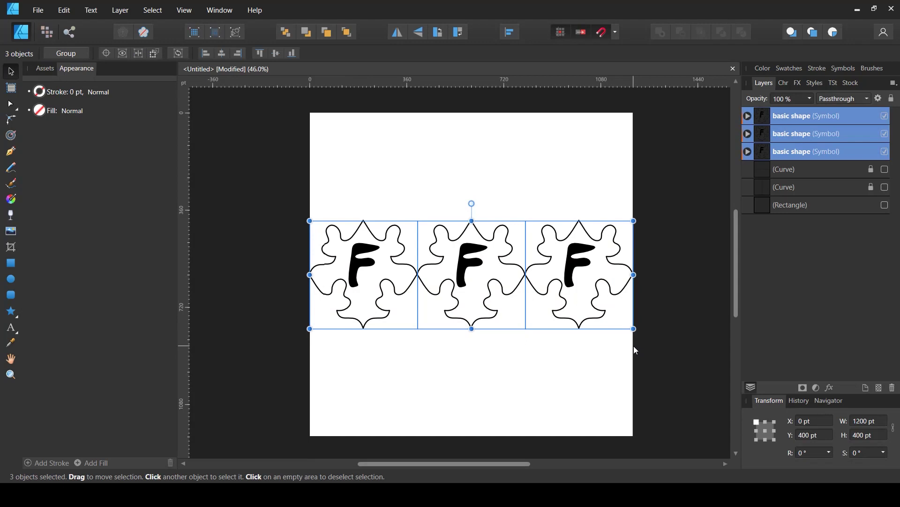
key(ctrl+j)
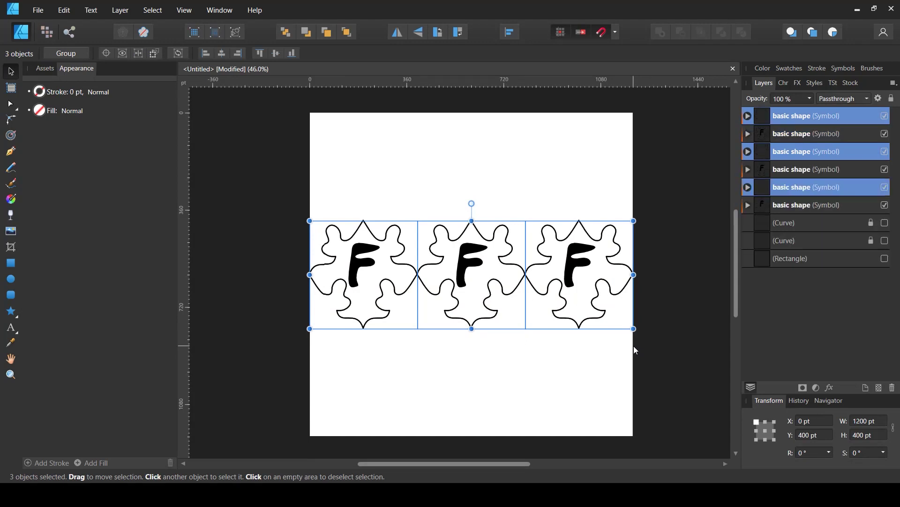
drag(595, 283, 593, 172)
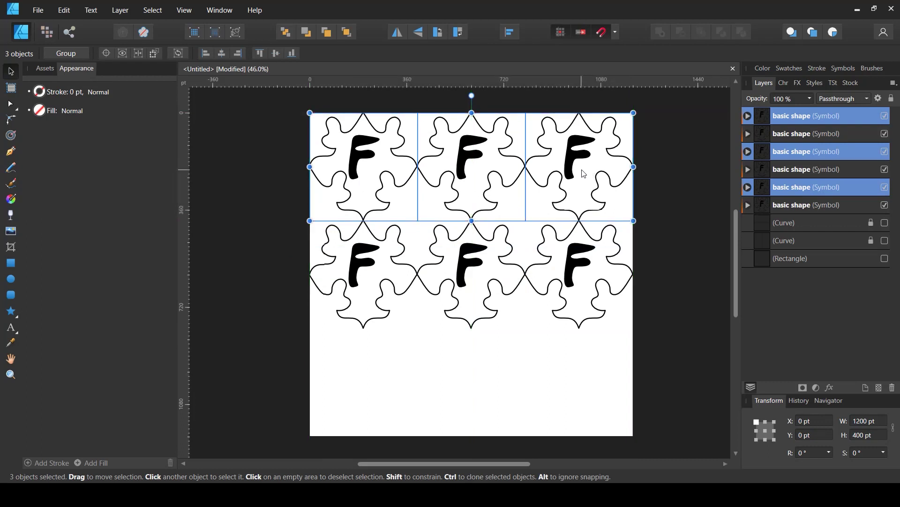
key(ctrl+j)
scroll(558, 209, down, 1)
drag(556, 209, 573, 369)
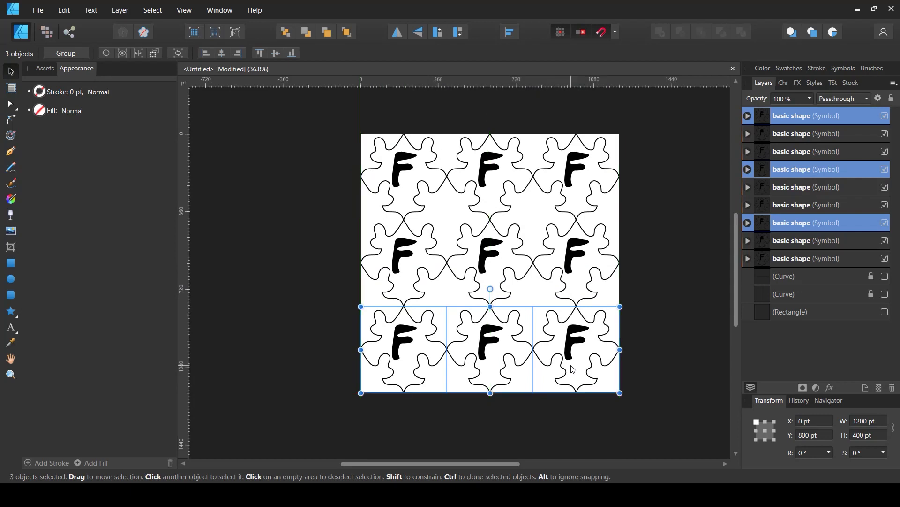
click(628, 280)
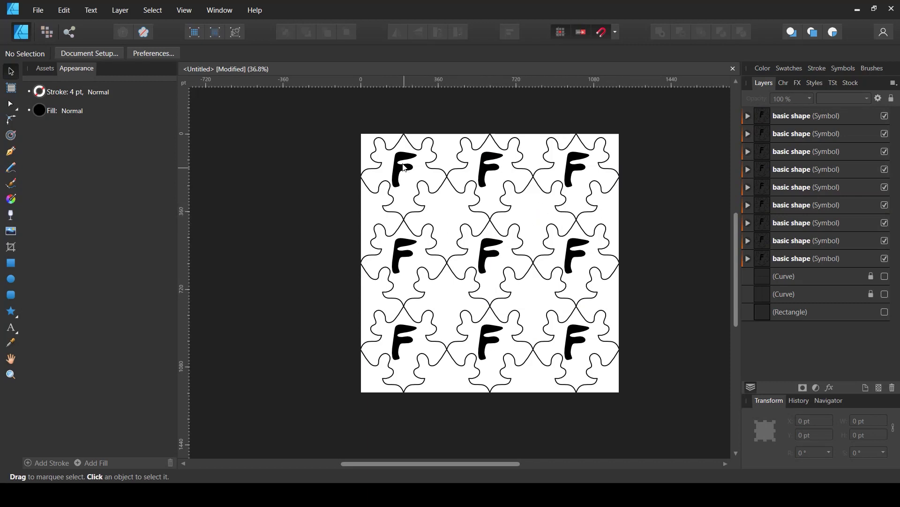
Step: Duplicate the top row of three symbols and offset the copies by half a tile to X -200 pt, Y -200 pt
drag(373, 116, 634, 162)
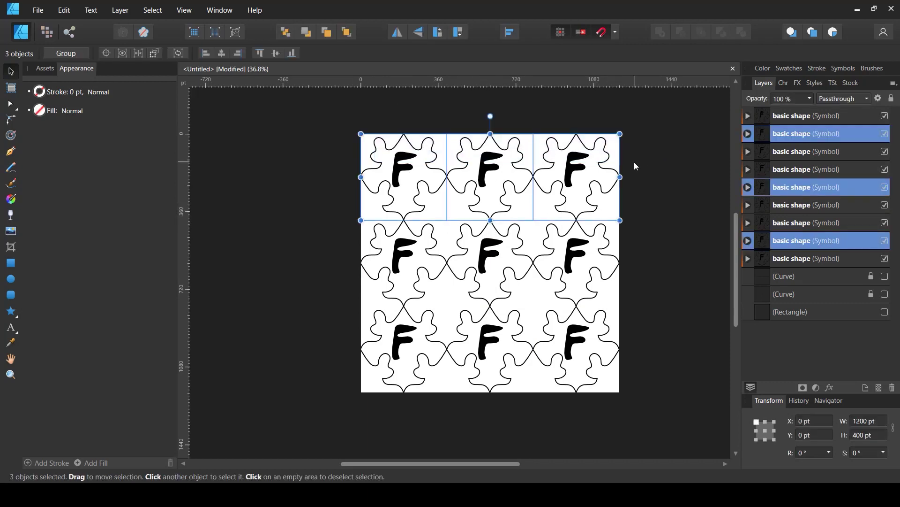
key(ctrl+j)
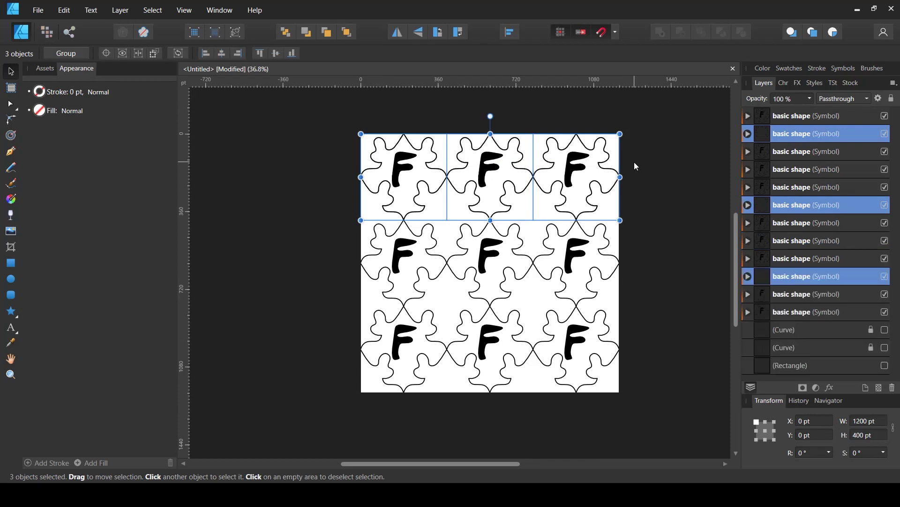
drag(496, 181, 453, 136)
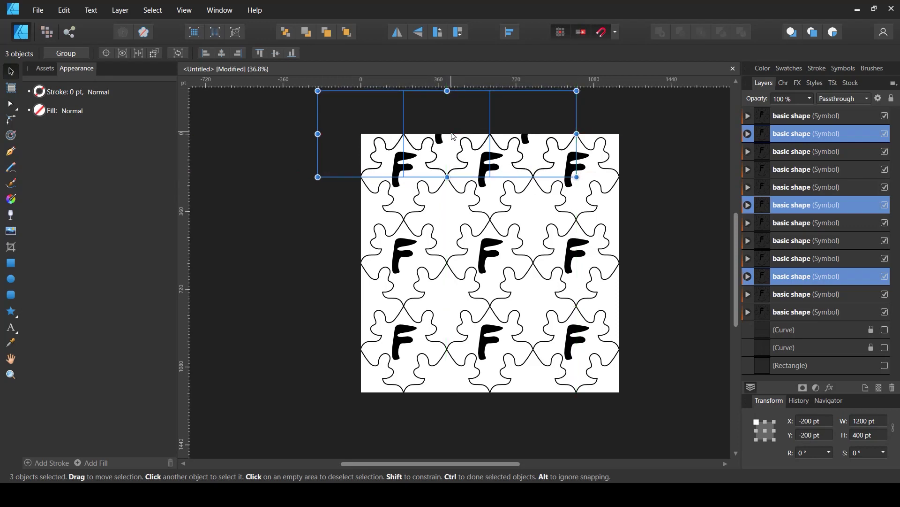
click(283, 145)
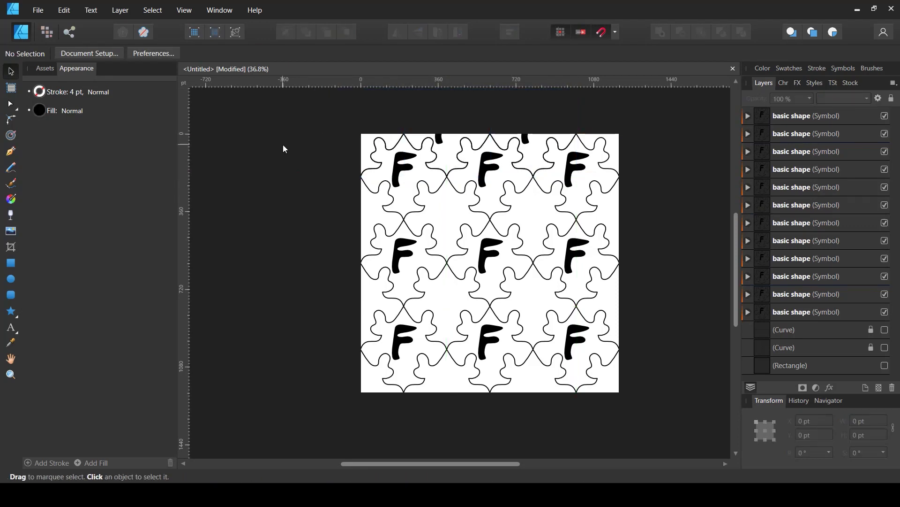
Step: Copy the leftmost symbol of the offset row to the row's right end, over the page's upper-right corner
click(351, 127)
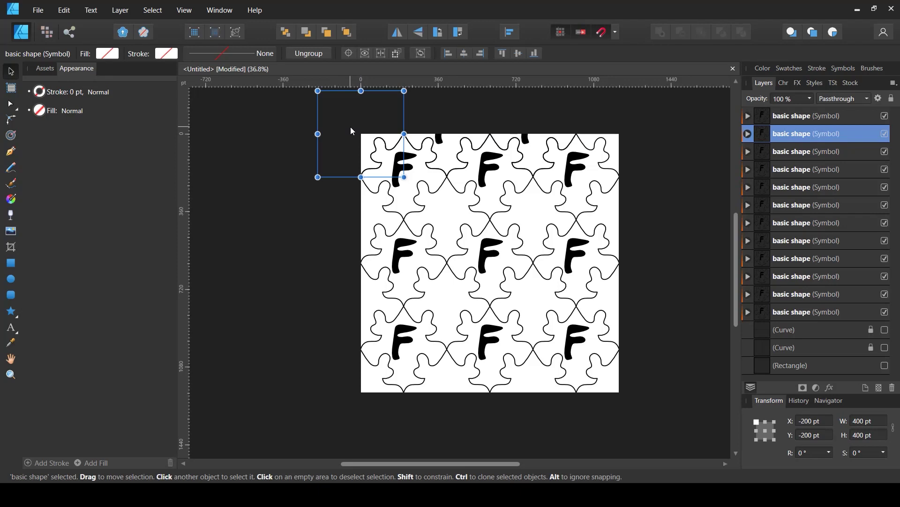
drag(352, 131, 615, 155)
click(668, 249)
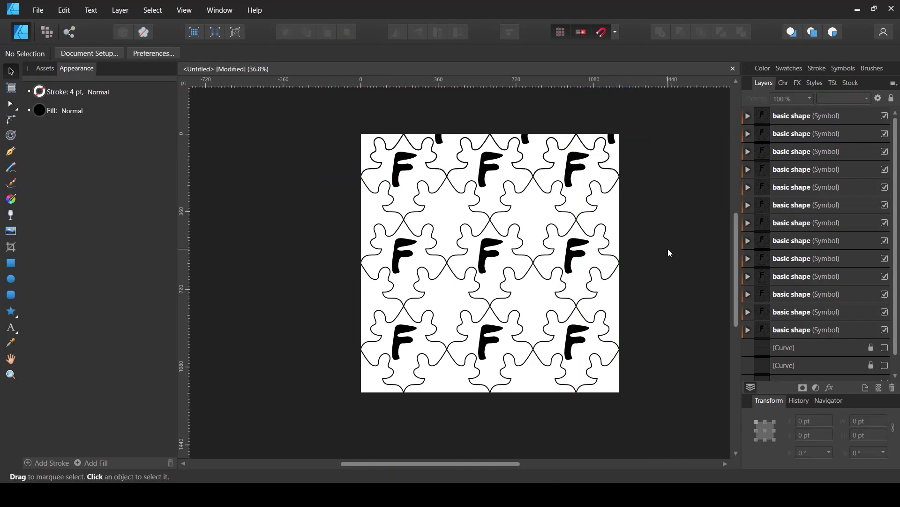
Step: Duplicate the offset top row of four symbols three times downward at X -200 pt, placing the copies at Y 200, 600 and 1000 pt
click(355, 115)
shift+click(446, 113)
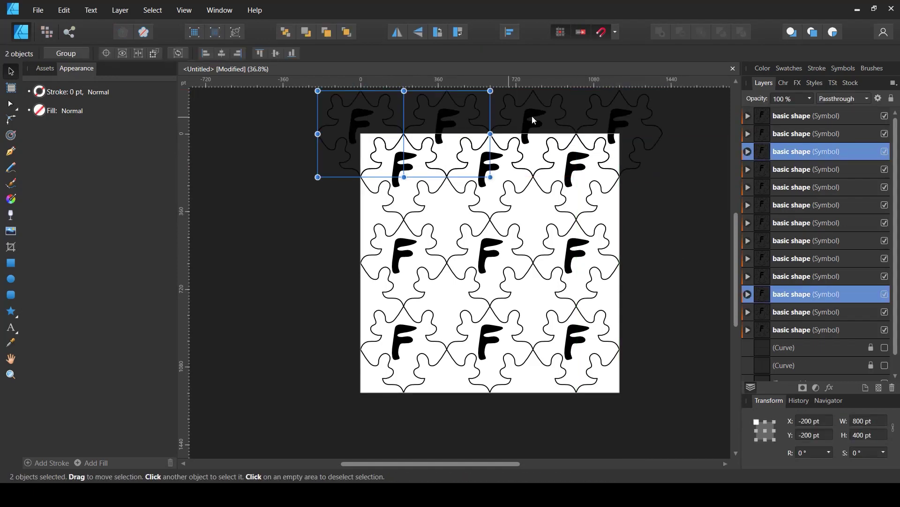
shift+click(558, 116)
shift+click(618, 121)
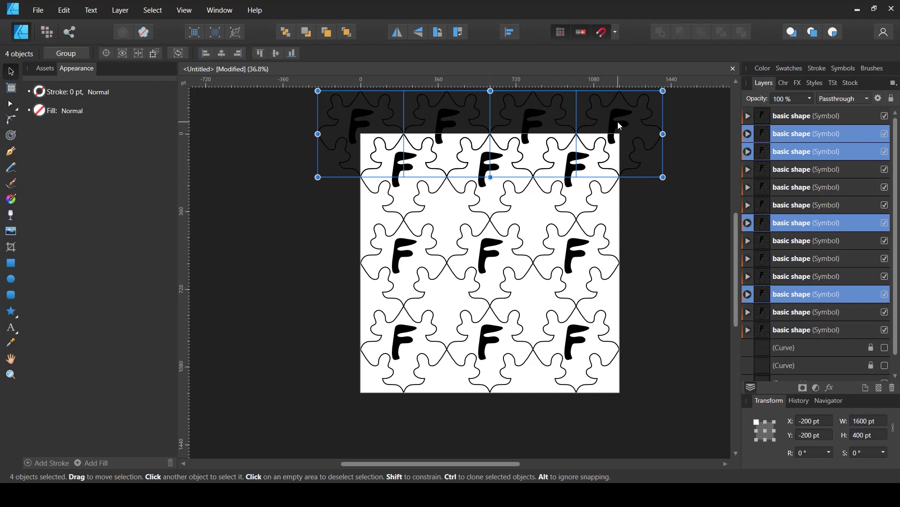
drag(622, 113, 610, 203)
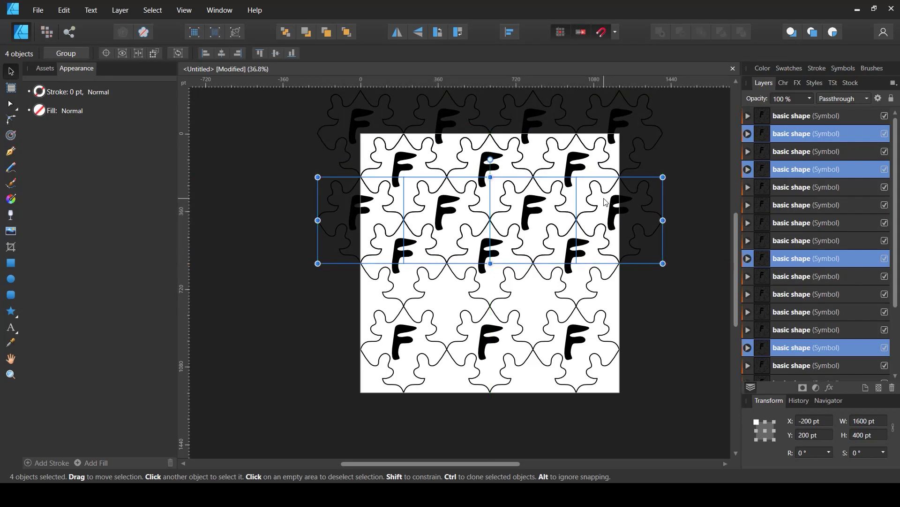
key(ctrl+j)
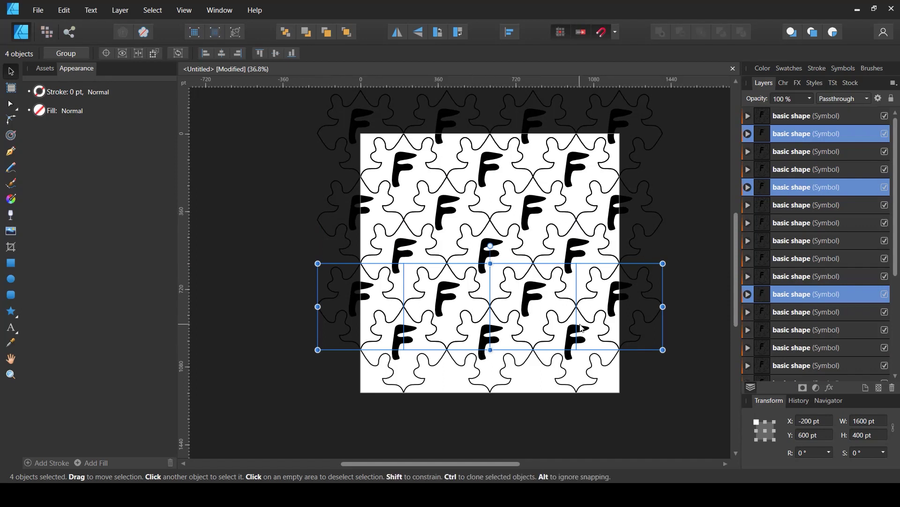
key(ctrl+j)
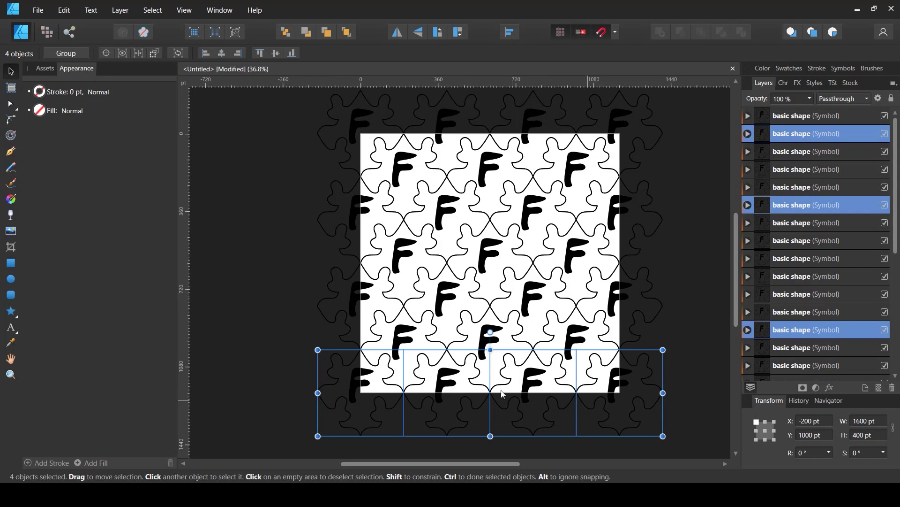
click(686, 298)
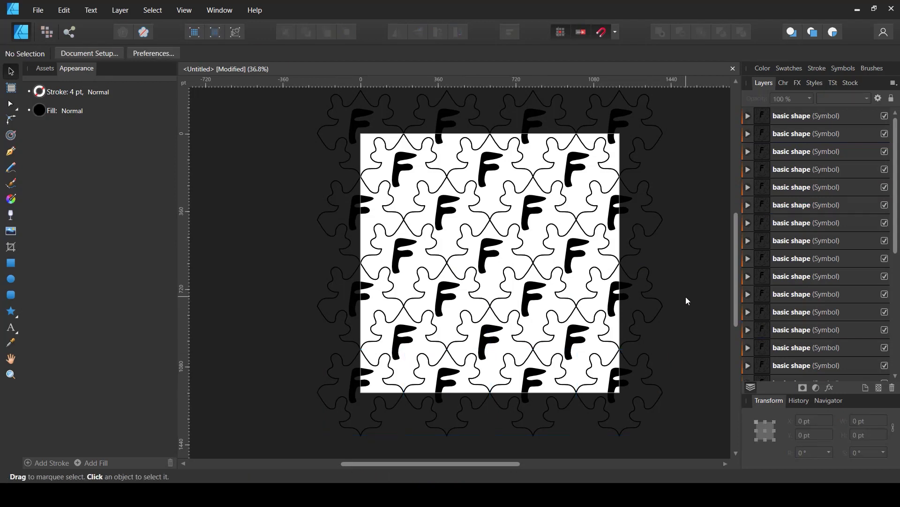
click(773, 117)
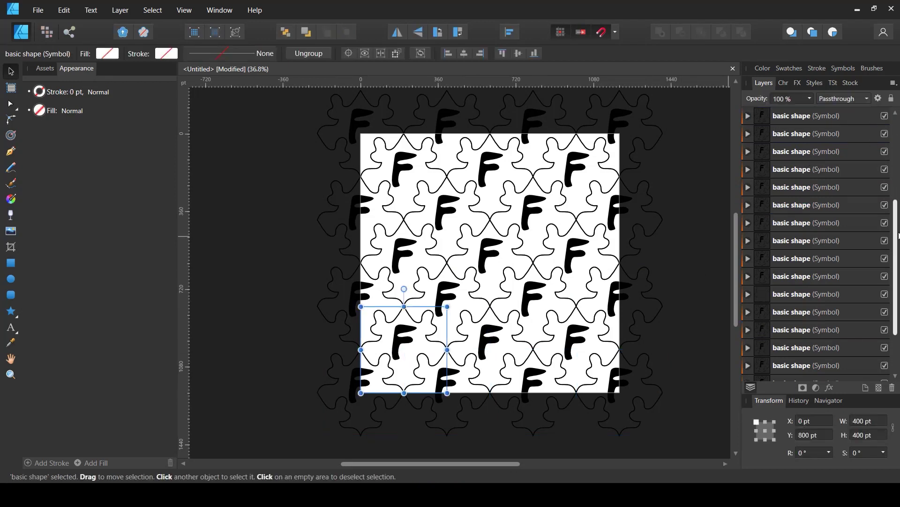
scroll(899, 227, down, 2)
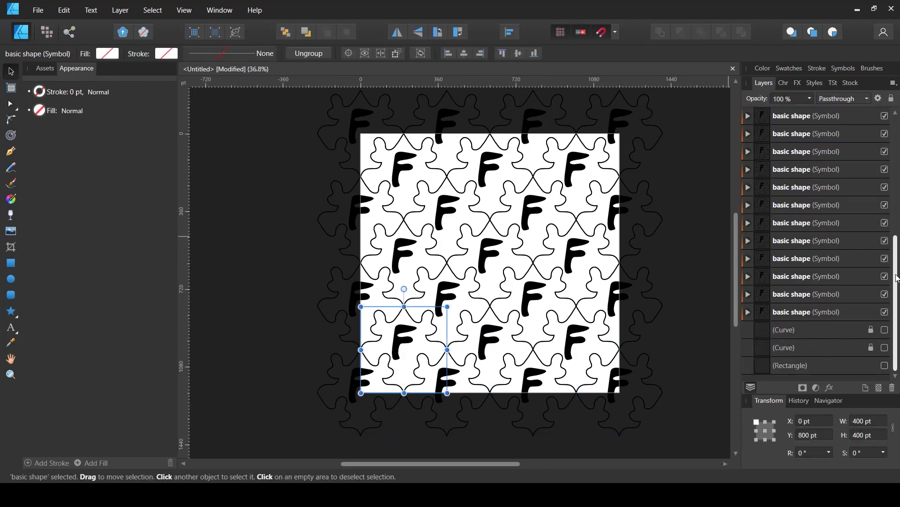
shift+click(782, 297)
click(721, 253)
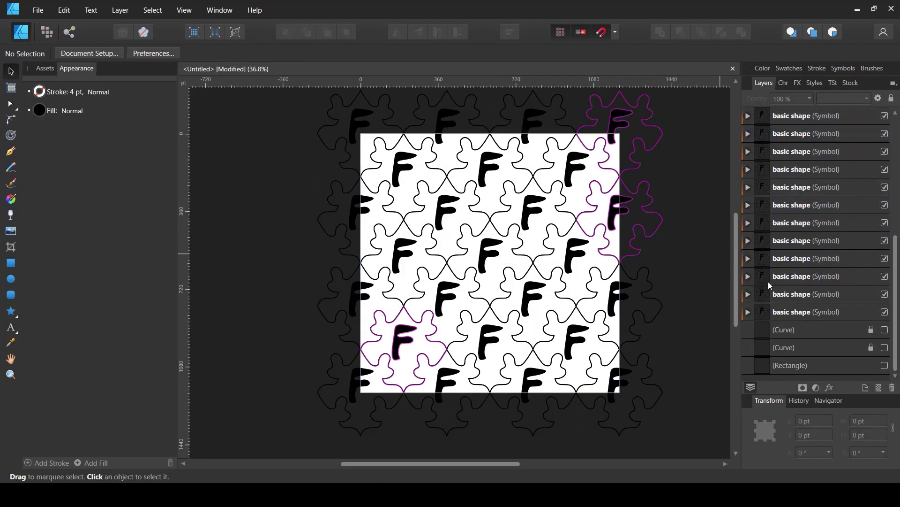
Step: Group all the symbol copies, leaving only the original symbol in the middle of the page outside the group
click(803, 301)
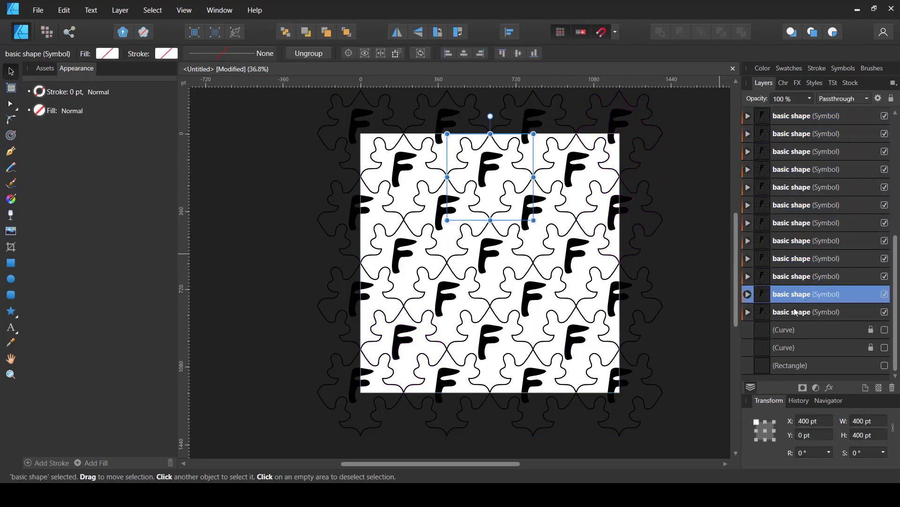
drag(896, 326, 890, 192)
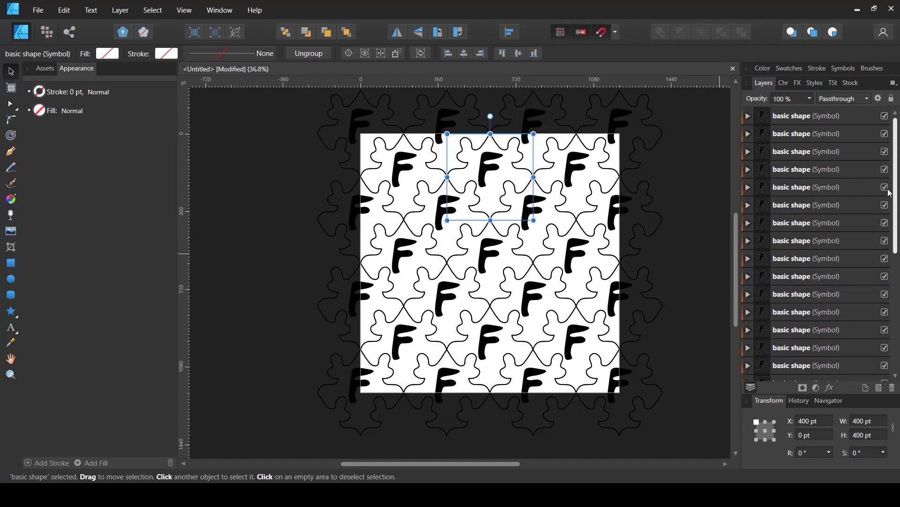
shift+click(826, 117)
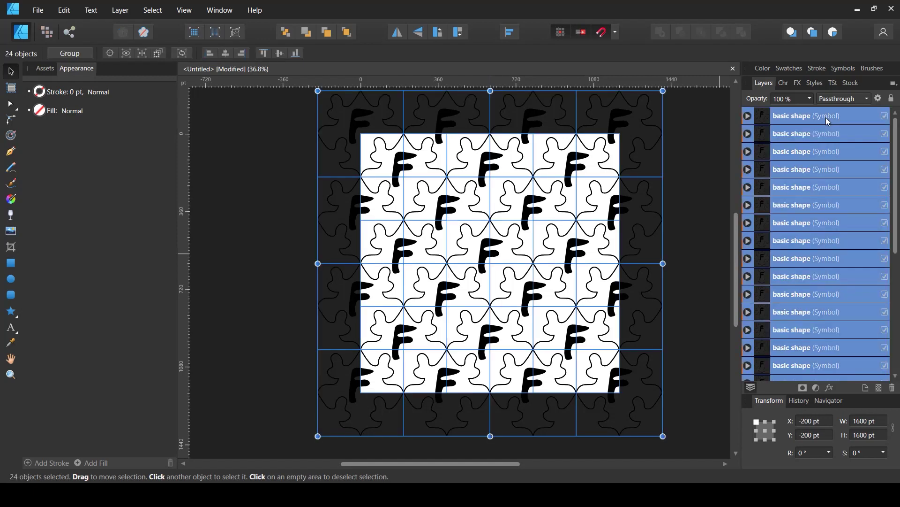
key(ctrl+g)
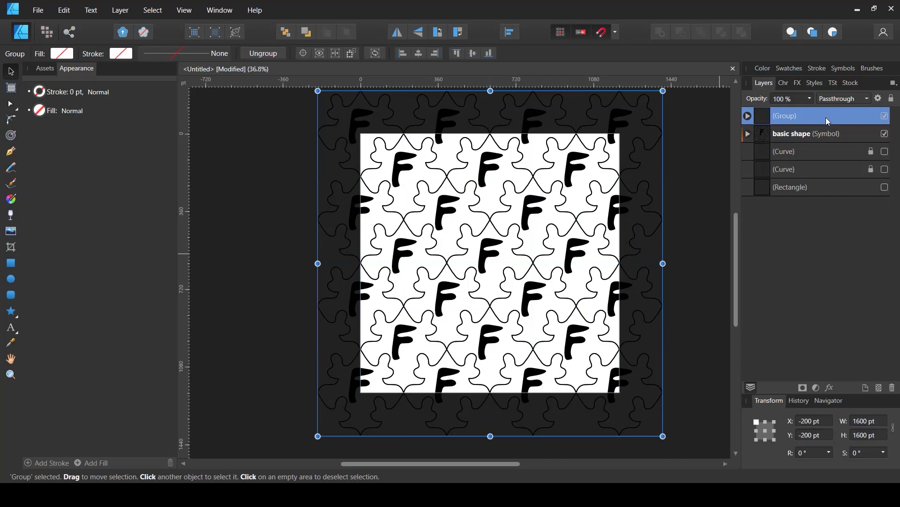
click(687, 156)
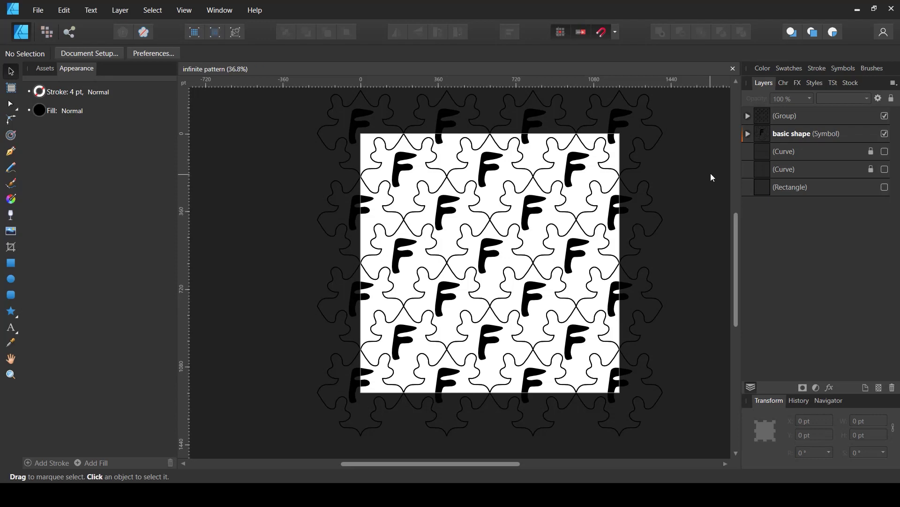
Step: Hide the F marker curve inside the ungrouped basic shape symbol
click(748, 134)
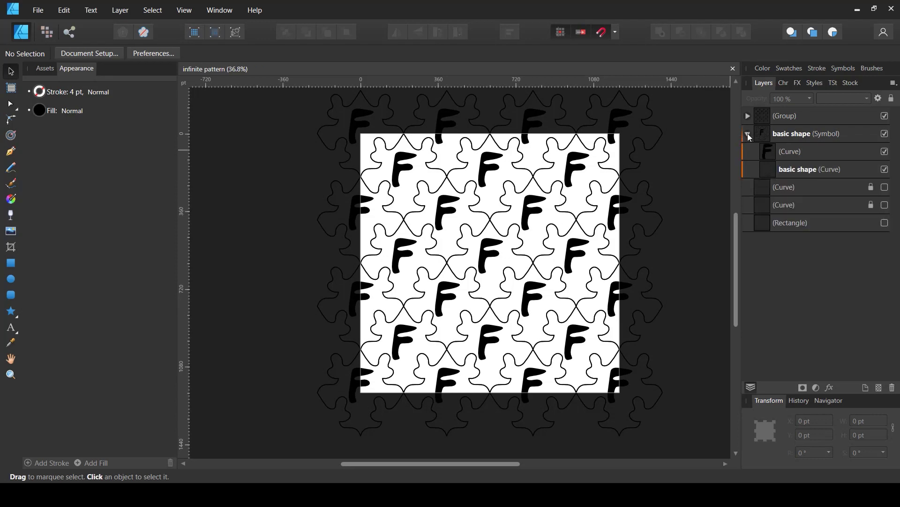
click(885, 152)
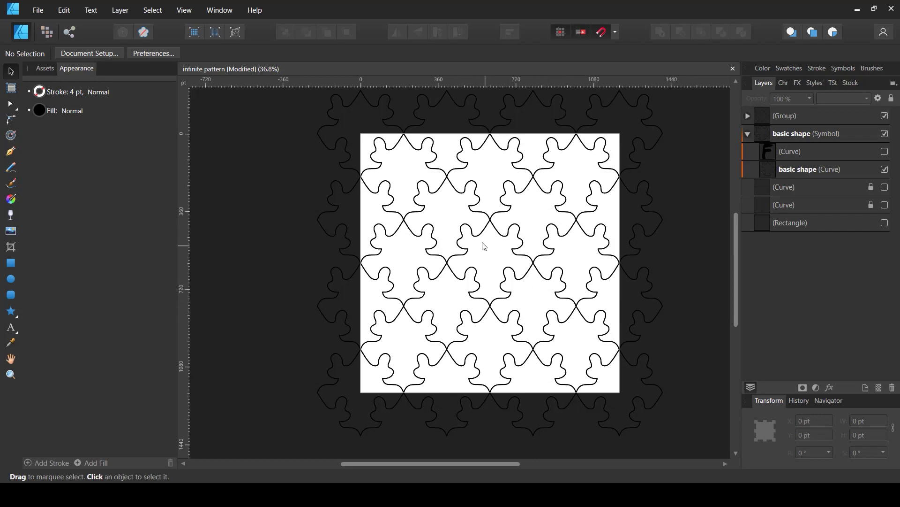
Step: Open the sample design document and ungroup its ornament into separate part groups
click(38, 10)
click(118, 66)
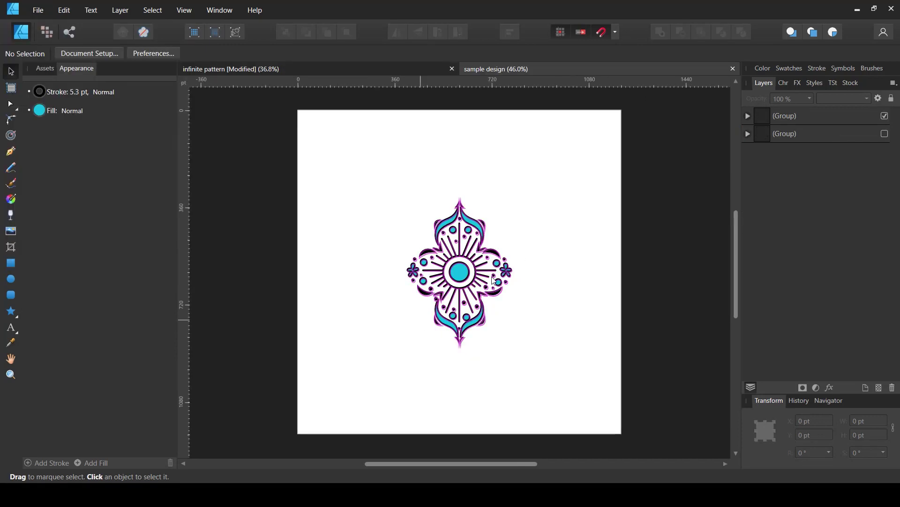
click(464, 275)
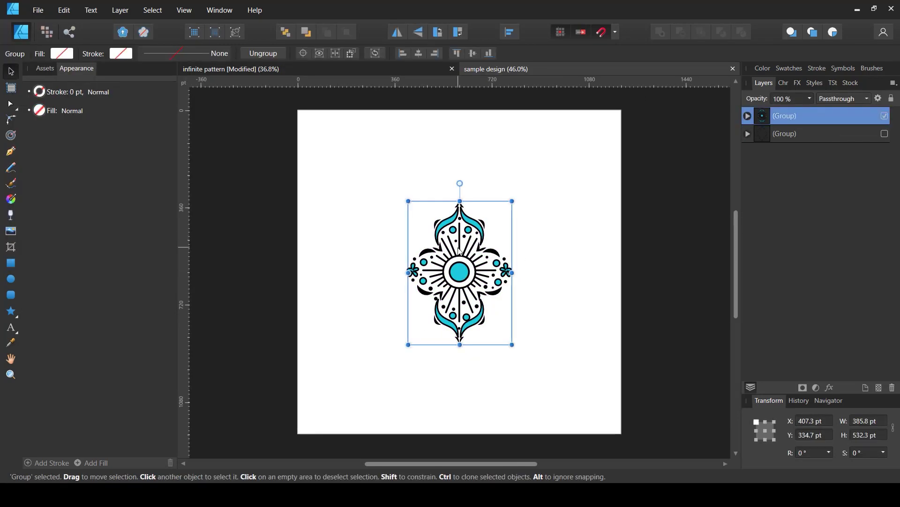
click(366, 69)
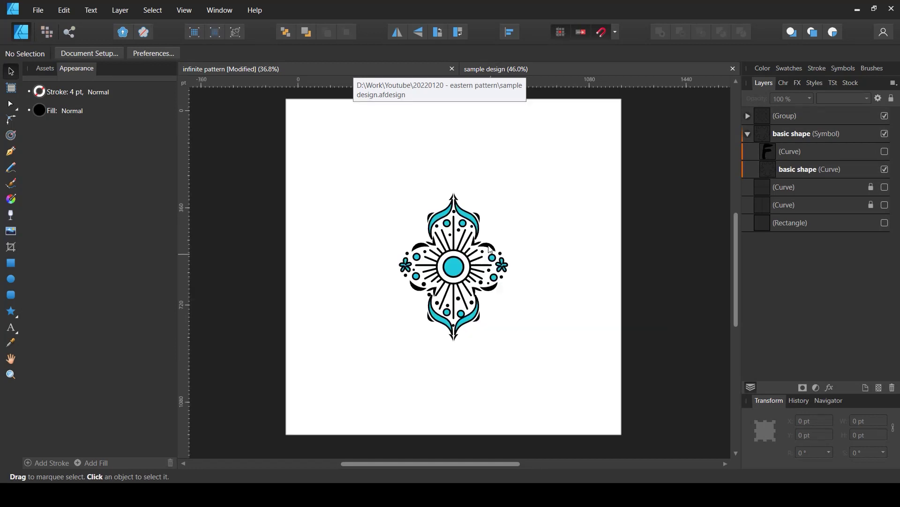
click(481, 220)
right_click(475, 256)
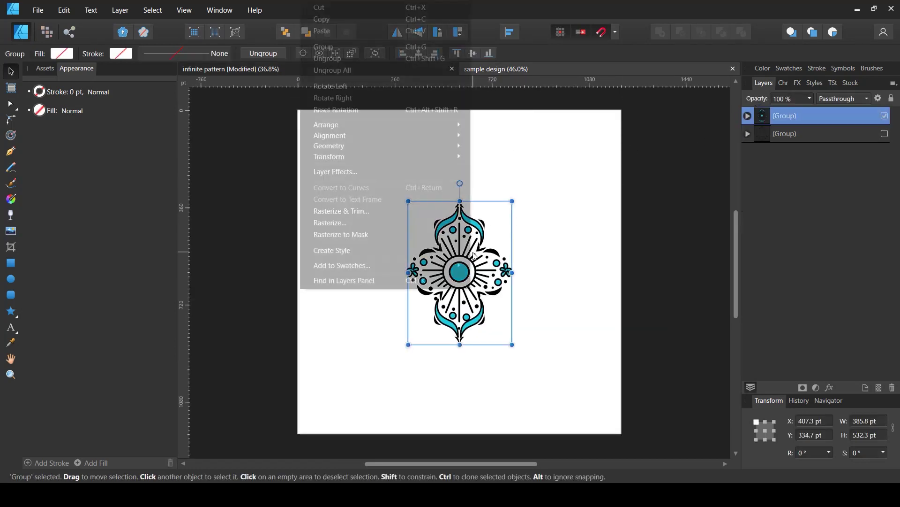
click(404, 58)
click(587, 217)
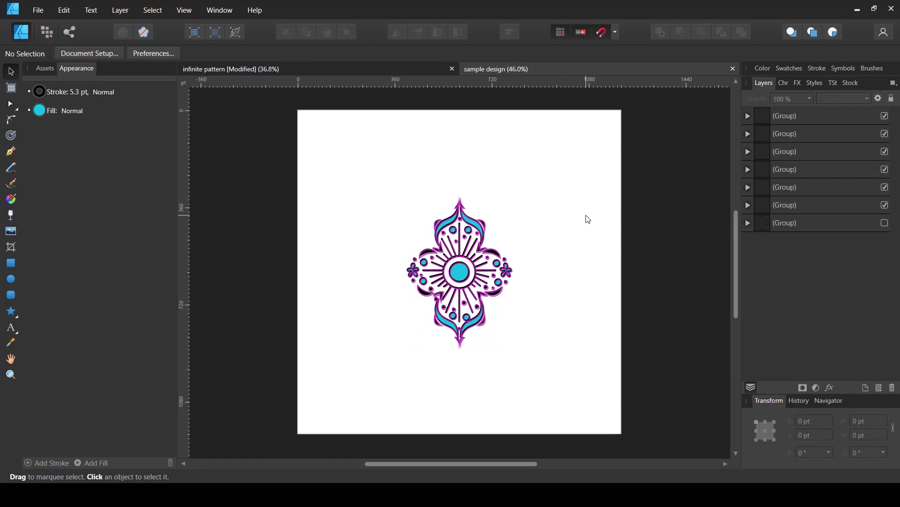
Step: Copy the ornament's upper-right quarter into the basic shape symbol of the infinite pattern document and place it at X 599.5 pt, Y 426.4 pt
click(478, 233)
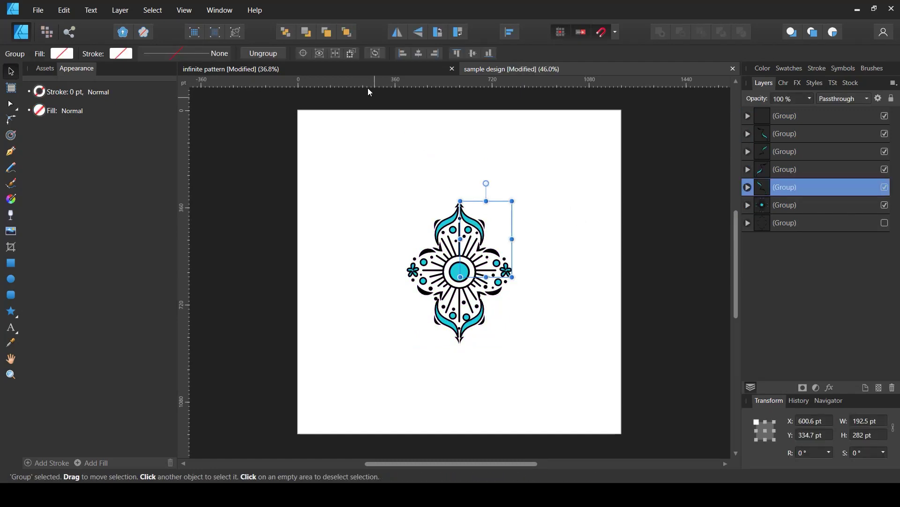
click(360, 68)
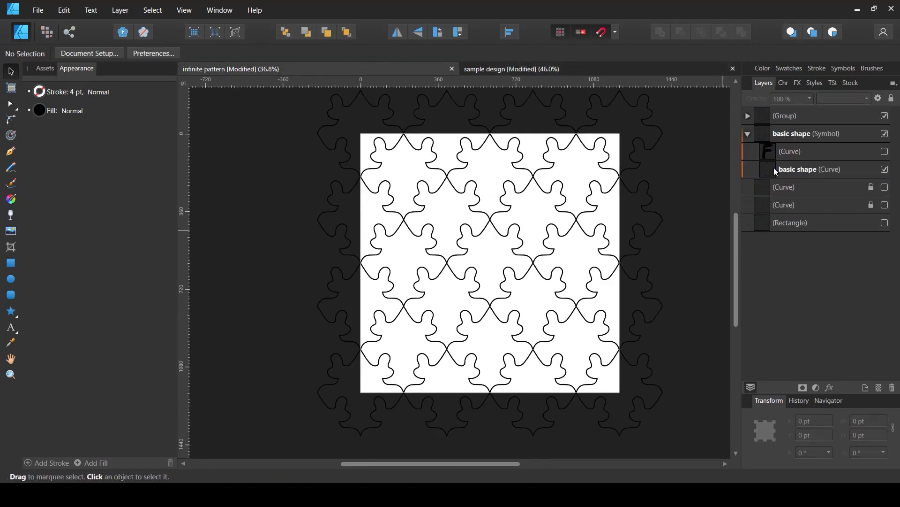
click(776, 171)
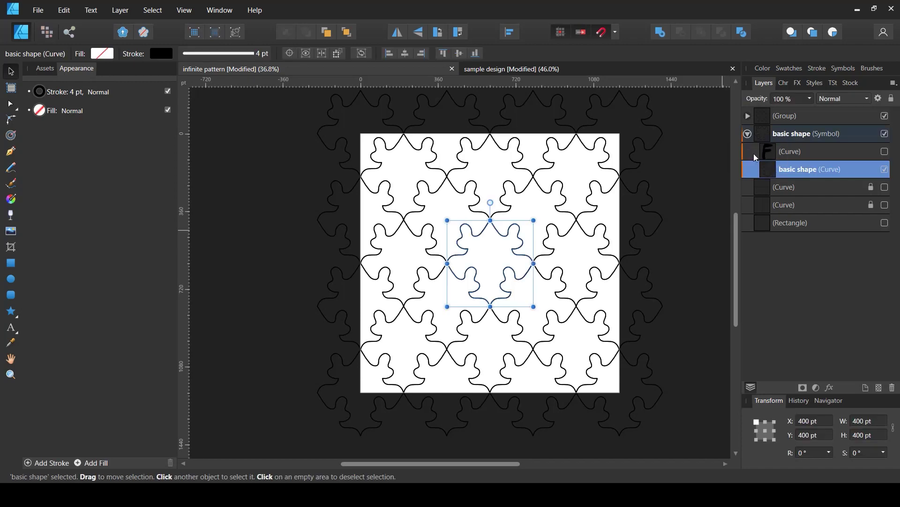
key(ctrl+v)
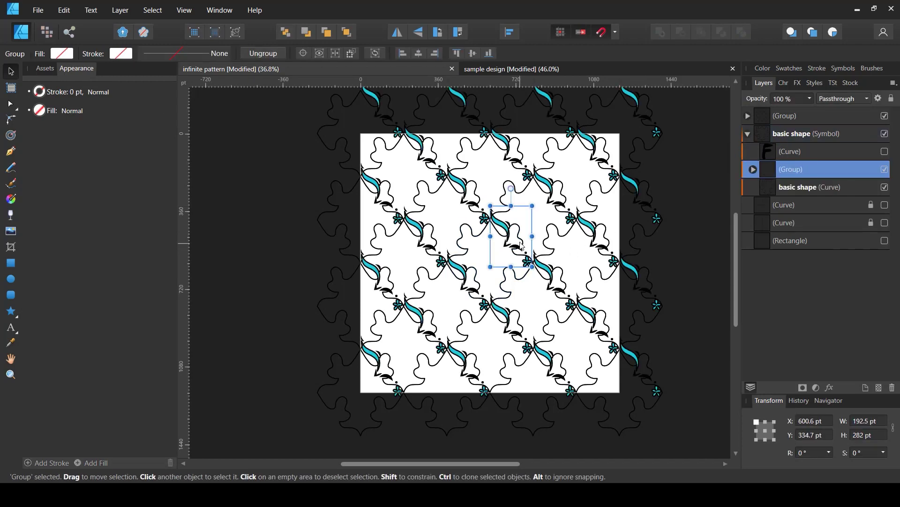
scroll(498, 248, up, 4)
drag(498, 249, 492, 273)
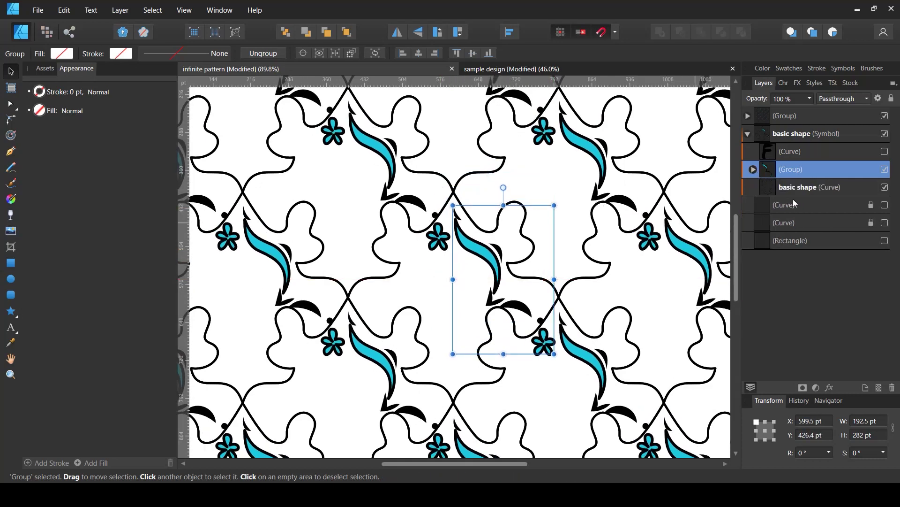
Step: Reposition the pasted group's dot, V-shaped leaf, black arc and two small curved leaves individually so they fit inside the tile's right half
click(753, 170)
click(784, 188)
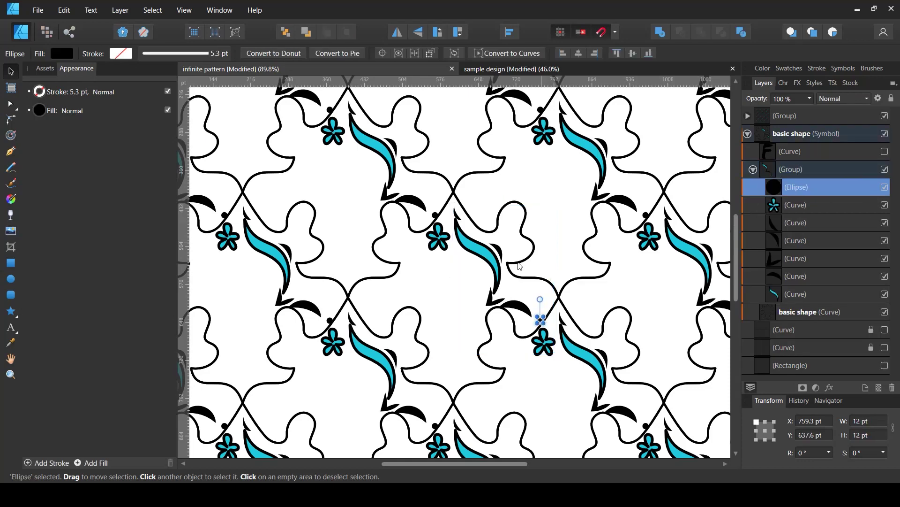
scroll(540, 320, up, 1)
drag(542, 323, 546, 277)
drag(497, 297, 565, 321)
drag(489, 233, 513, 190)
drag(436, 187, 519, 247)
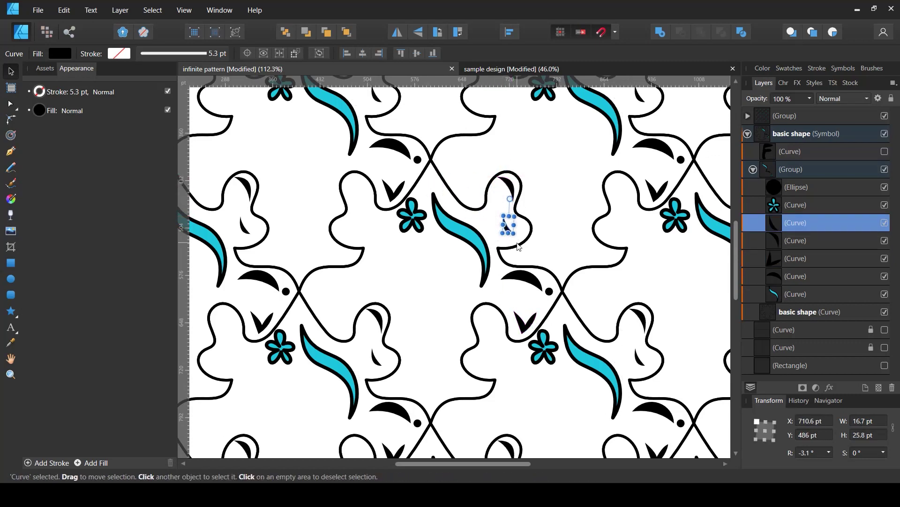
click(519, 246)
Step: Move the teal flower into the tile's upper-right lobe at X 681.3 pt, Y 449.1 pt
click(762, 170)
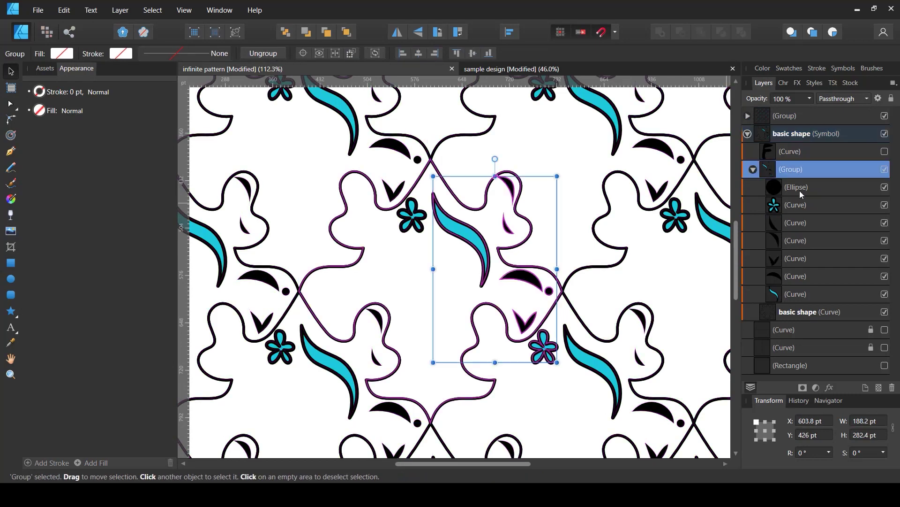
click(800, 190)
click(773, 212)
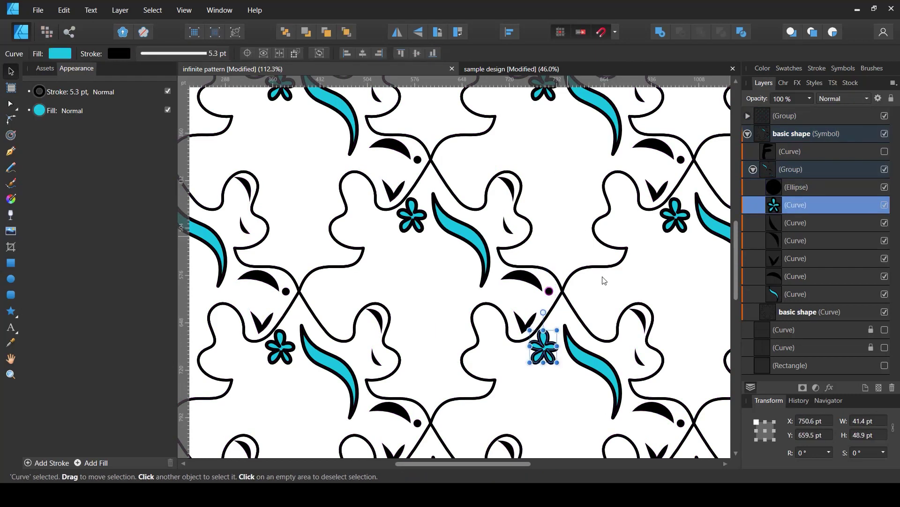
drag(546, 347, 501, 207)
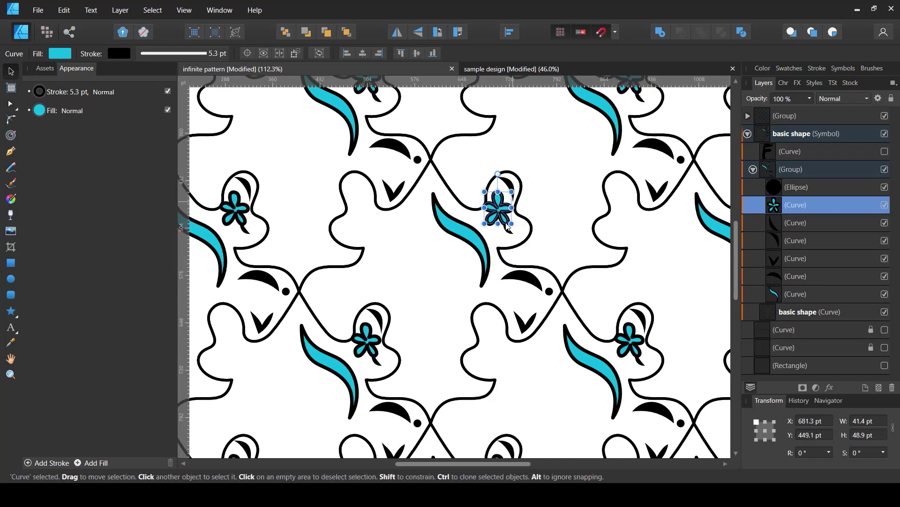
Step: Rearrange the flower and small curved leaf within the upper-right lobe, and move the long teal leaf to X 606 pt, Y 446 pt
scroll(506, 224, down, 2)
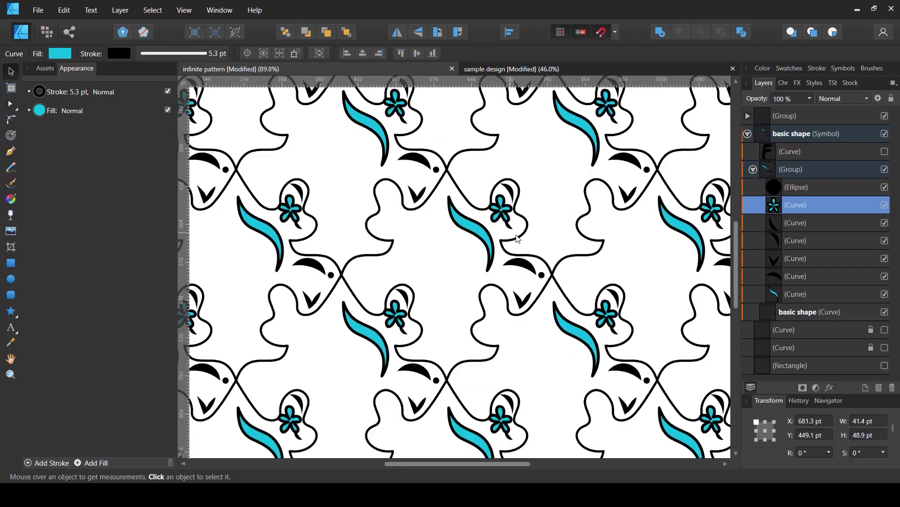
scroll(517, 238, up, 3)
click(507, 227)
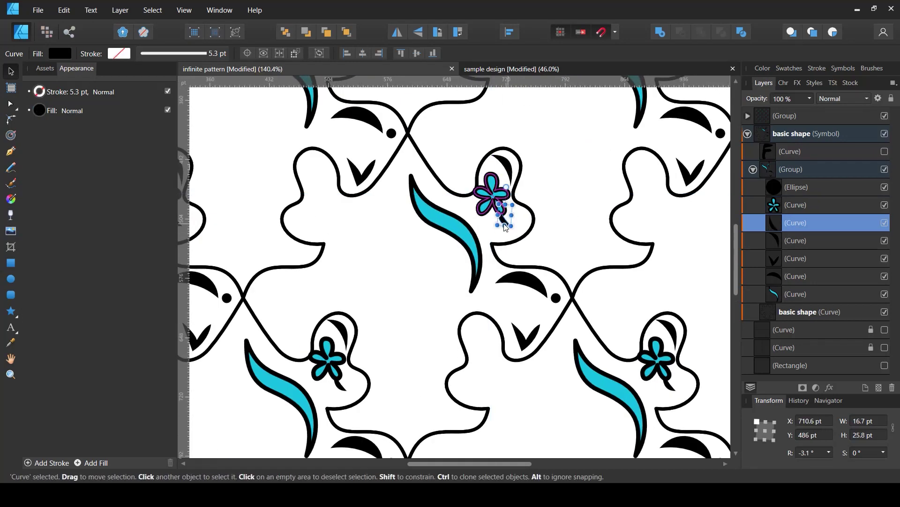
drag(521, 225, 492, 210)
drag(438, 216, 436, 205)
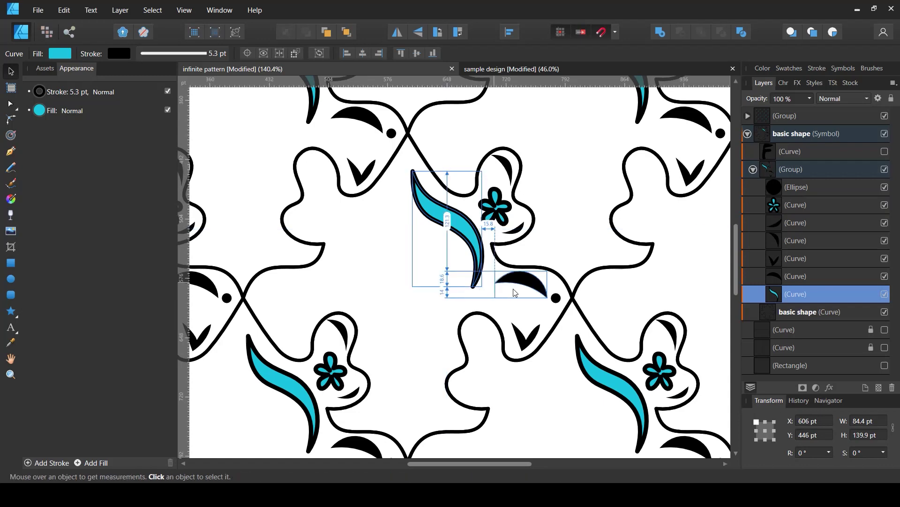
scroll(514, 287, down, 4)
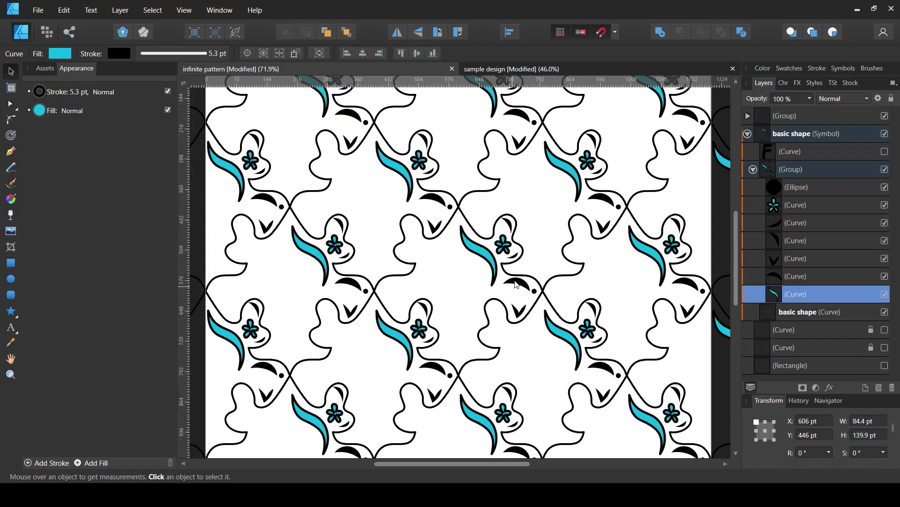
Step: Collapse the ornament group inside the basic shape symbol and hide it across the pattern
scroll(515, 285, down, 1)
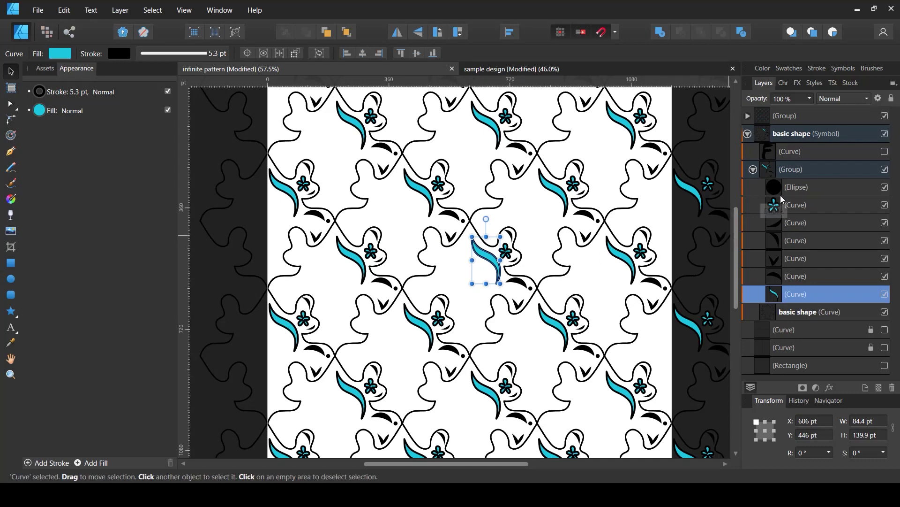
click(753, 170)
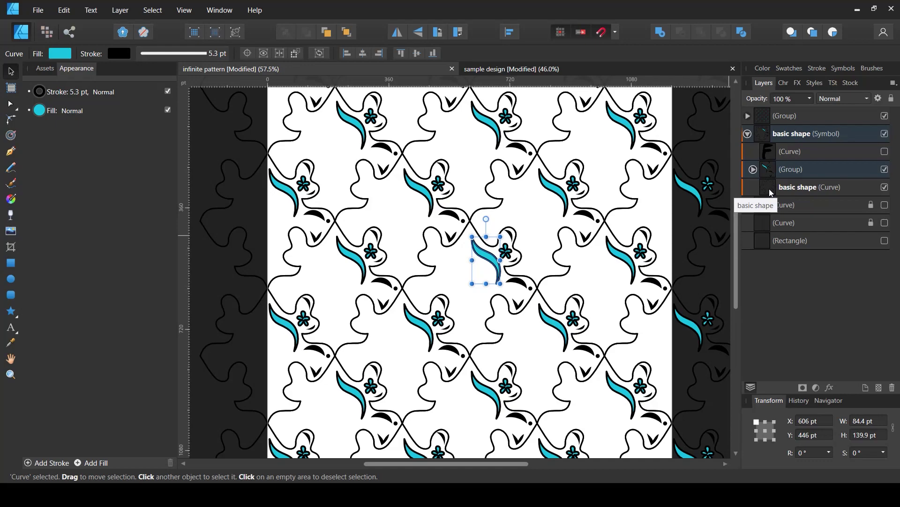
key(ctrl+0)
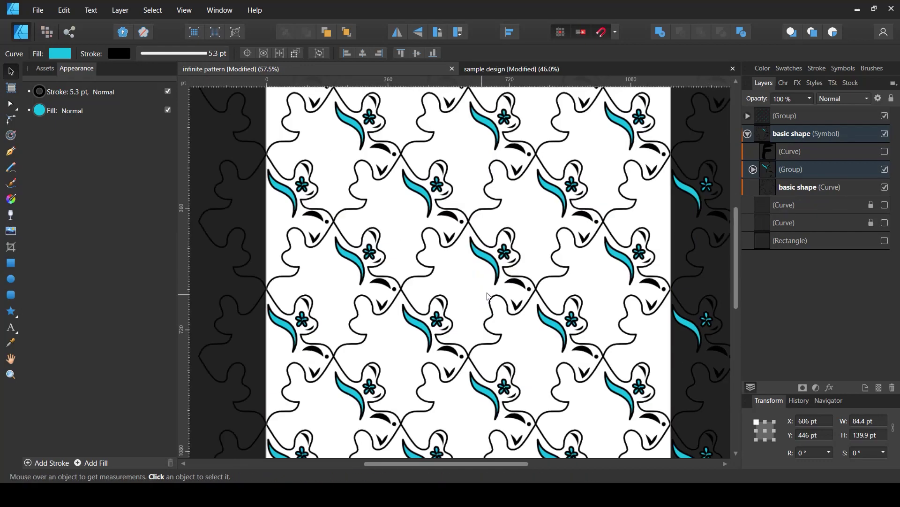
scroll(487, 296, up, 3)
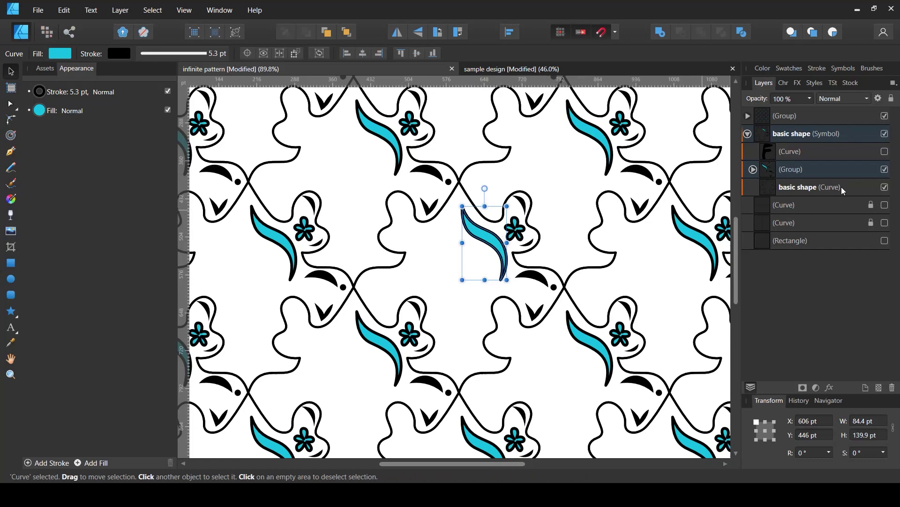
click(884, 169)
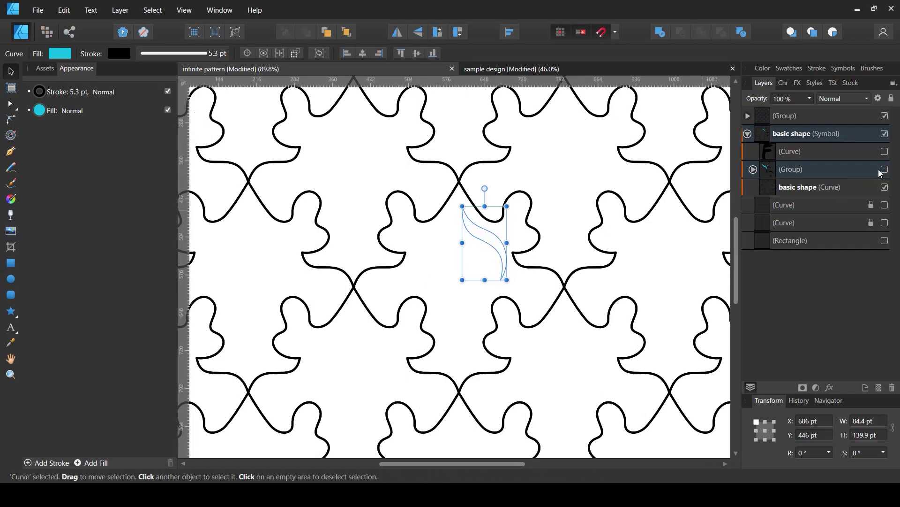
Step: Draw an unfilled rectangle with a red outline, about 237 × 456 pt, over the tile's right half inside the basic shape symbol
click(791, 184)
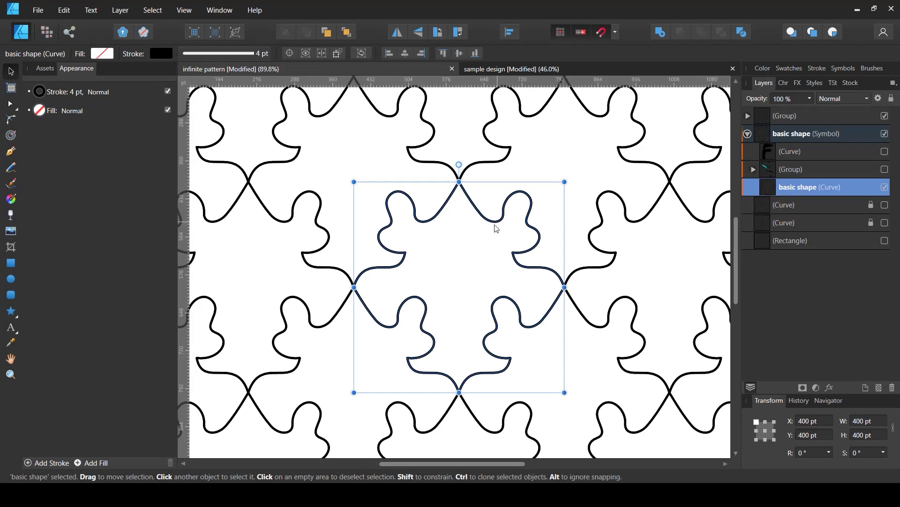
click(11, 262)
drag(459, 152, 584, 391)
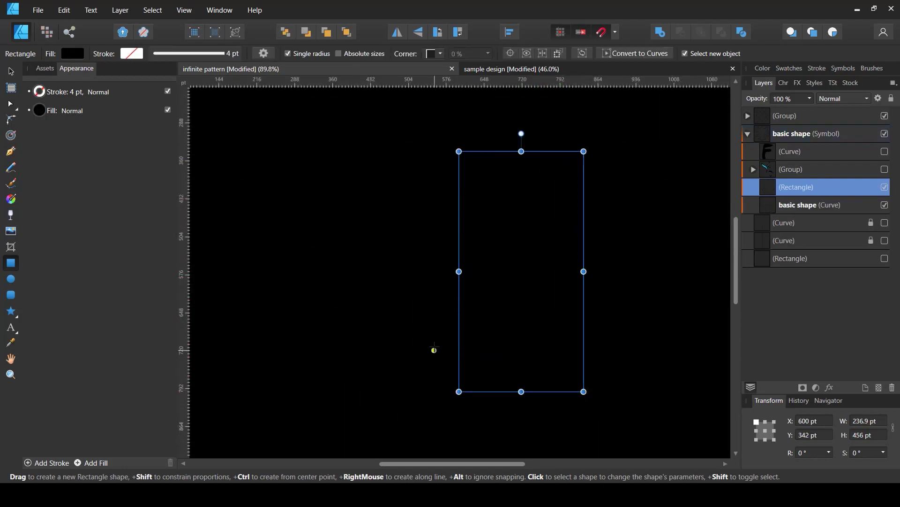
key(shift+x)
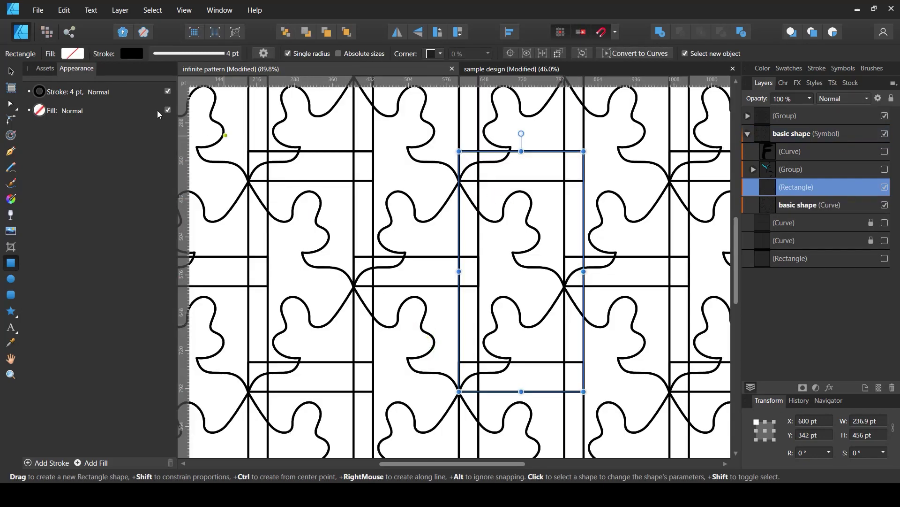
key(v)
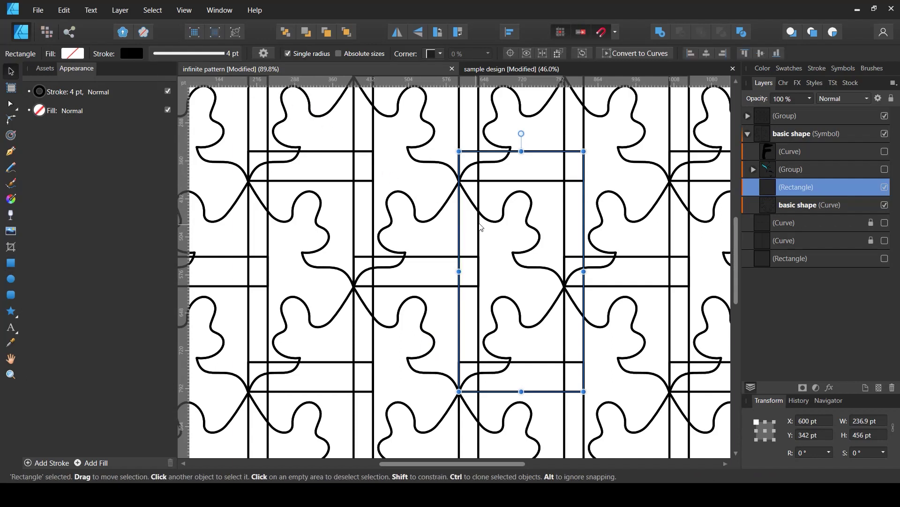
mouse_move(460, 271)
mouse_down()
mouse_move(479, 271)
mouse_move(459, 271)
mouse_up()
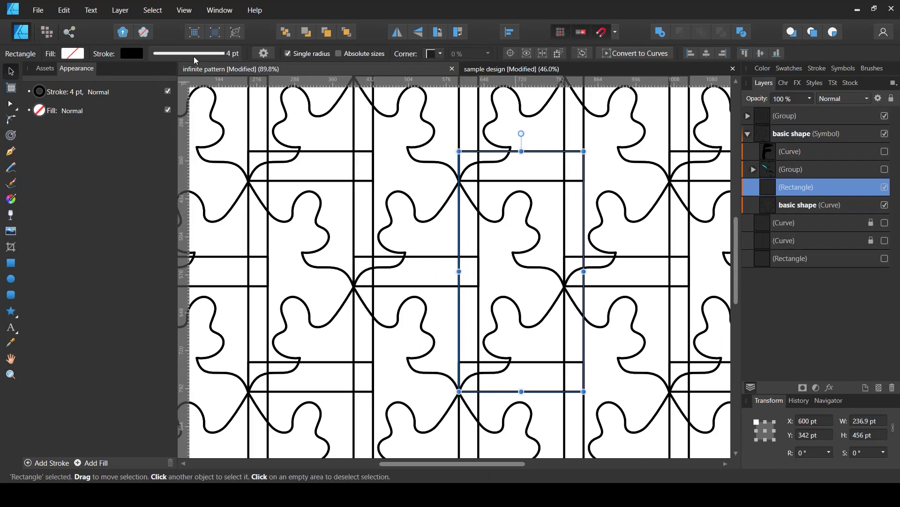
click(132, 54)
mouse_move(186, 115)
mouse_down()
mouse_move(198, 116)
mouse_move(142, 124)
mouse_move(126, 138)
mouse_up()
Step: Center the red rectangle vertically on the tile at Y 372 pt and narrow it to 200 pt wide
click(511, 33)
click(533, 125)
mouse_move(459, 287)
mouse_down()
mouse_move(484, 287)
mouse_move(459, 287)
mouse_up()
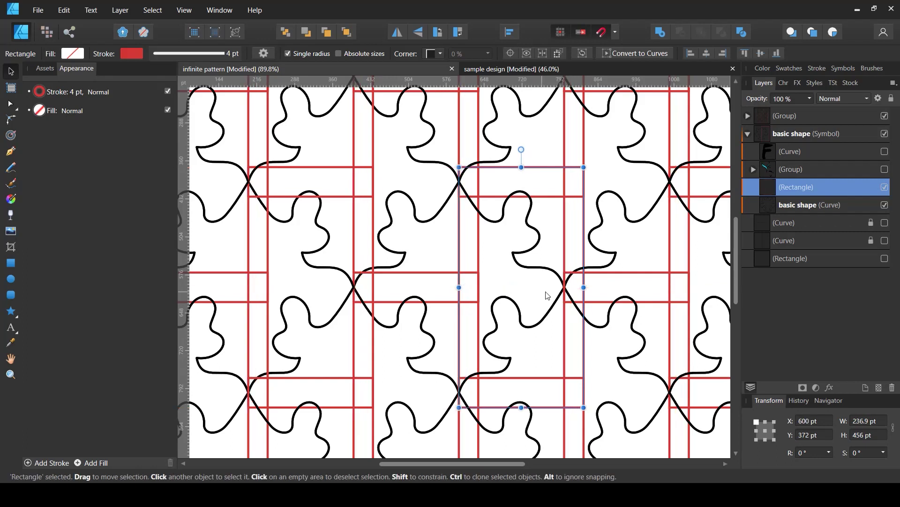
drag(585, 288, 564, 287)
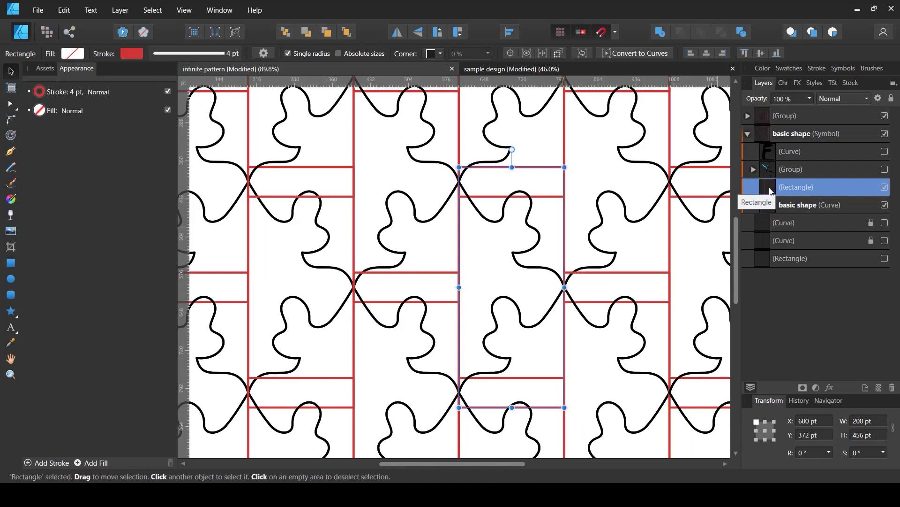
Step: Nest the red rectangle inside the basic shape curve so the tile outline clips it
drag(764, 186, 781, 208)
click(753, 188)
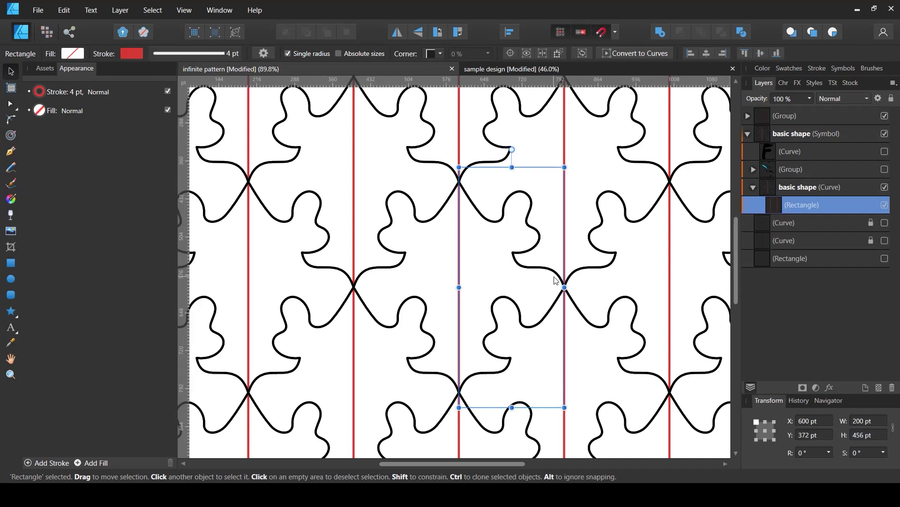
drag(565, 287, 565, 289)
mouse_move(461, 287)
mouse_down()
mouse_move(469, 287)
mouse_move(459, 287)
mouse_up()
Step: Create a symbol from the nested red rectangle and name it "put elements inside this"
click(842, 68)
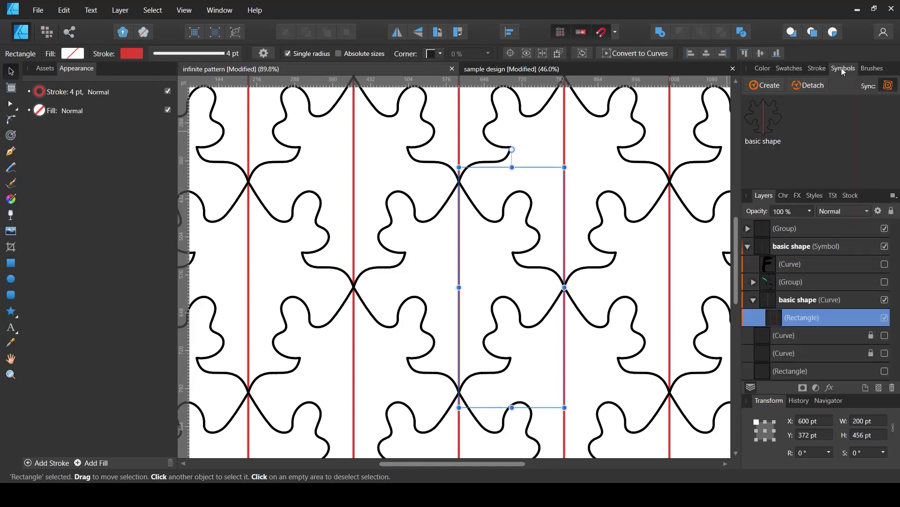
click(765, 84)
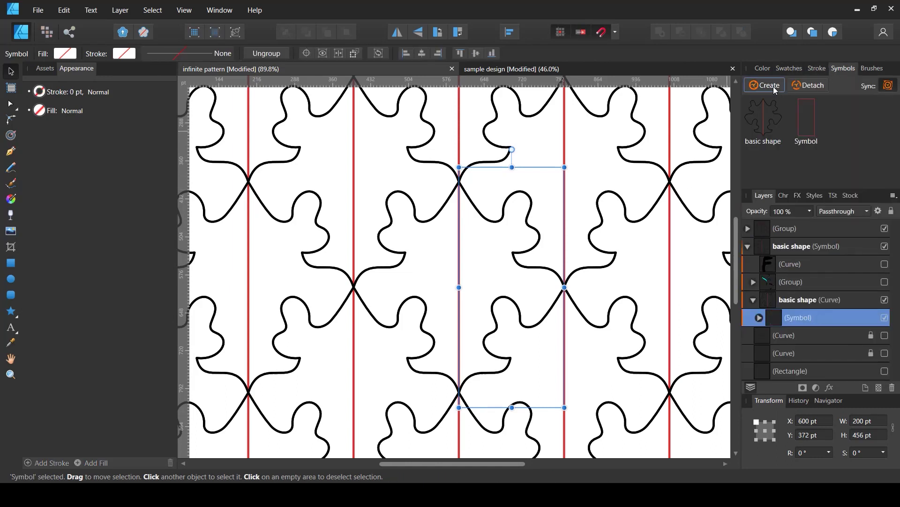
double_click(800, 318)
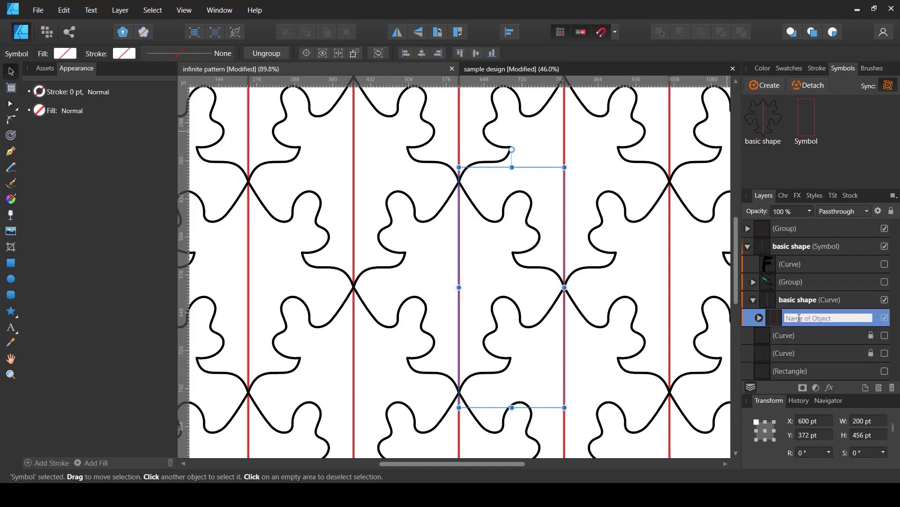
text(i)
text(put elements inside this)
key(Return)
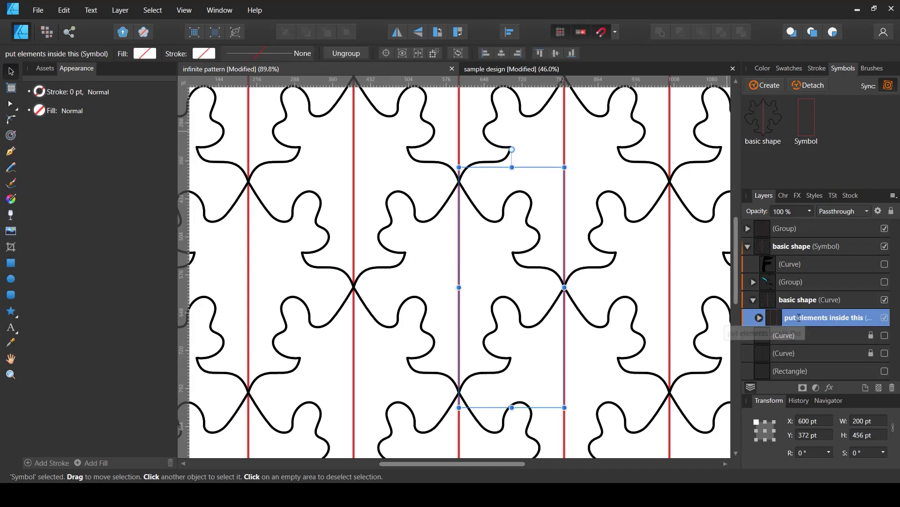
Step: Remove the outline color of the rectangle inside the "put elements inside this" symbol
click(760, 317)
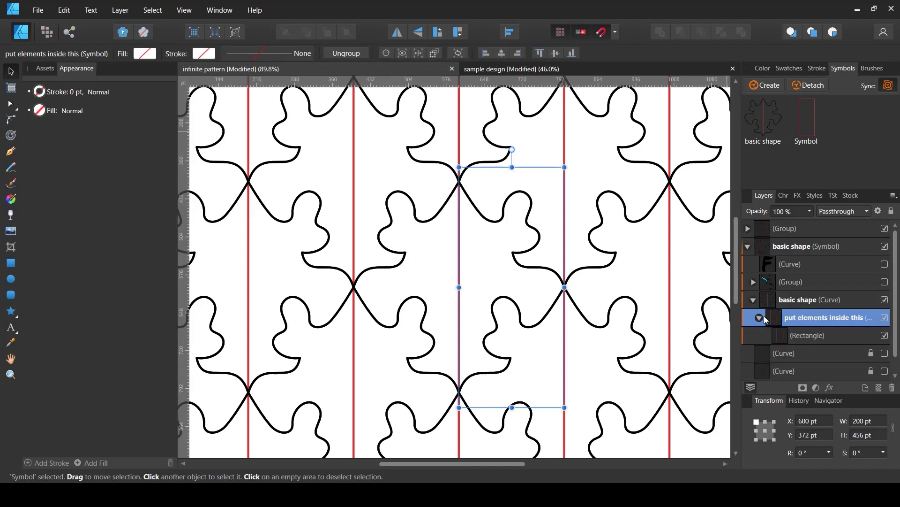
scroll(782, 319, down, 1)
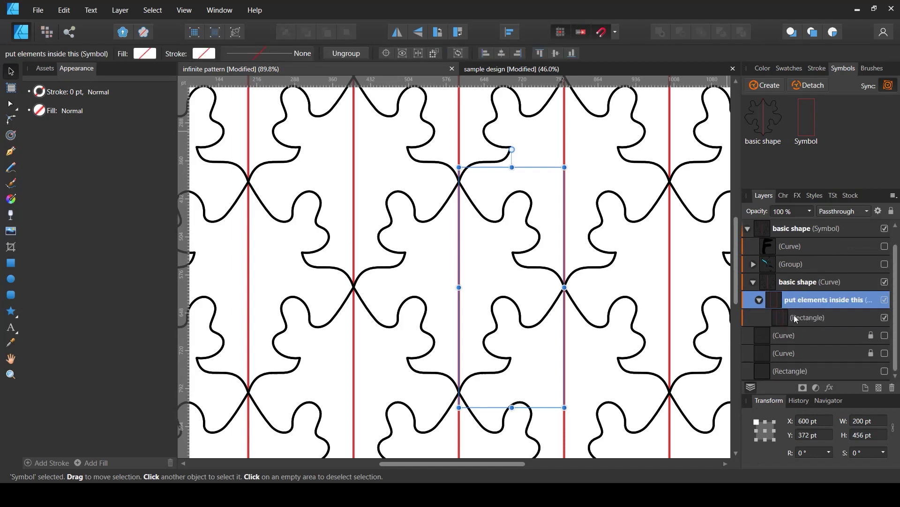
click(794, 316)
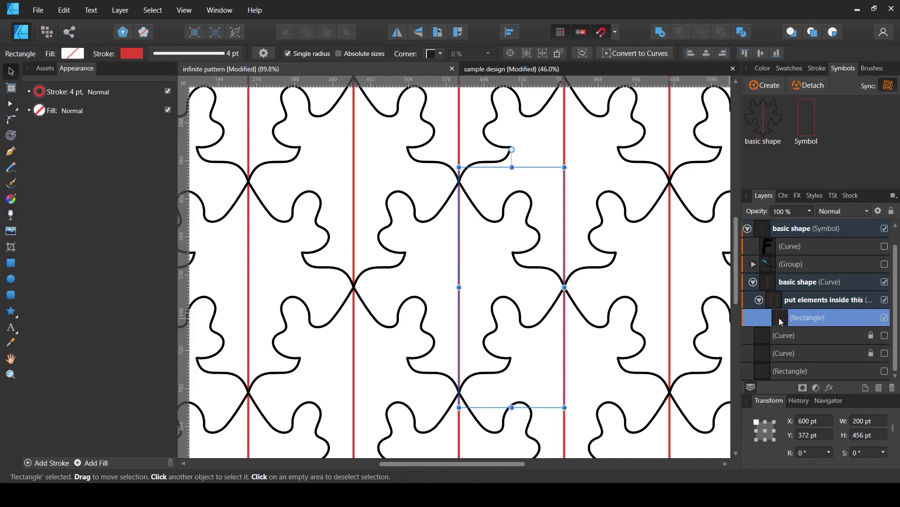
click(133, 53)
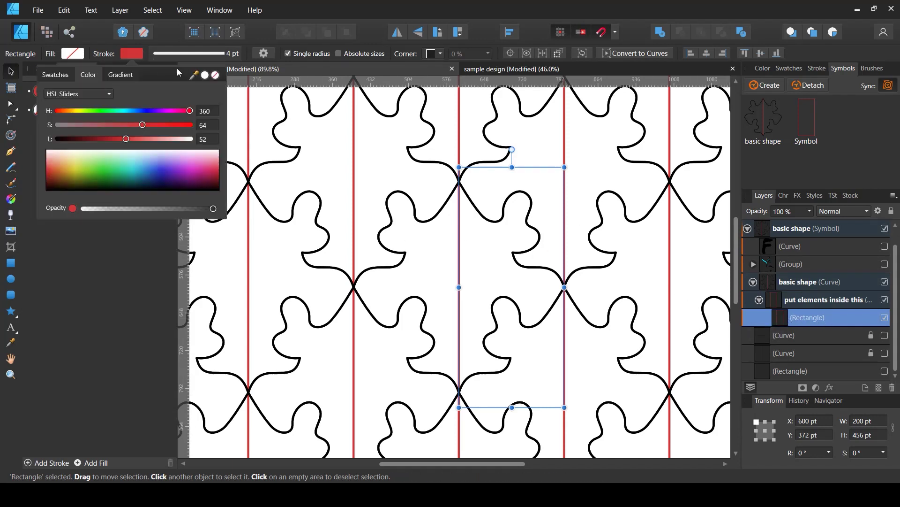
click(217, 75)
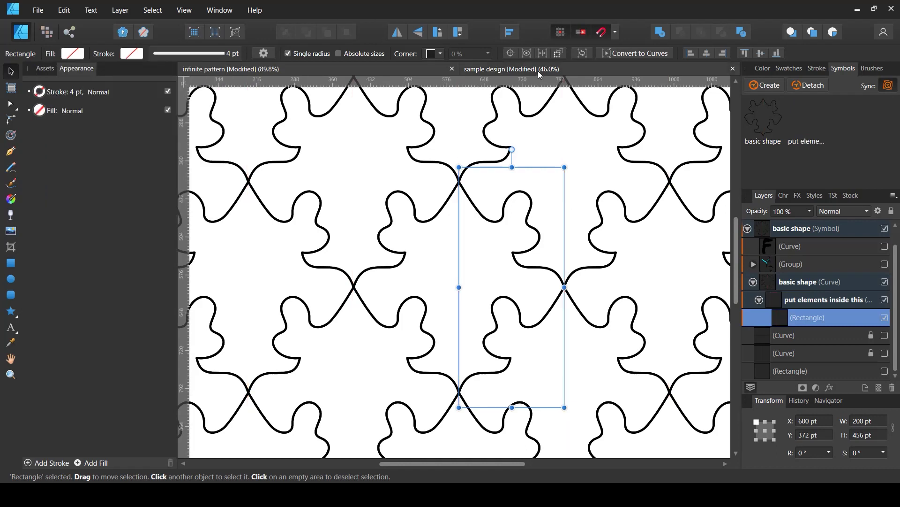
Step: Switch to the sample design document, group the six visible ornament groups into one and copy it
click(539, 71)
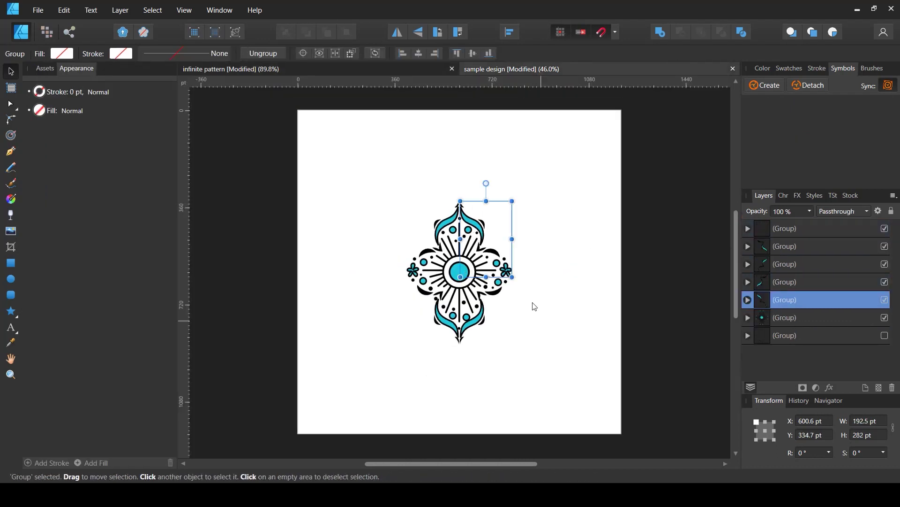
click(541, 319)
drag(536, 183, 323, 389)
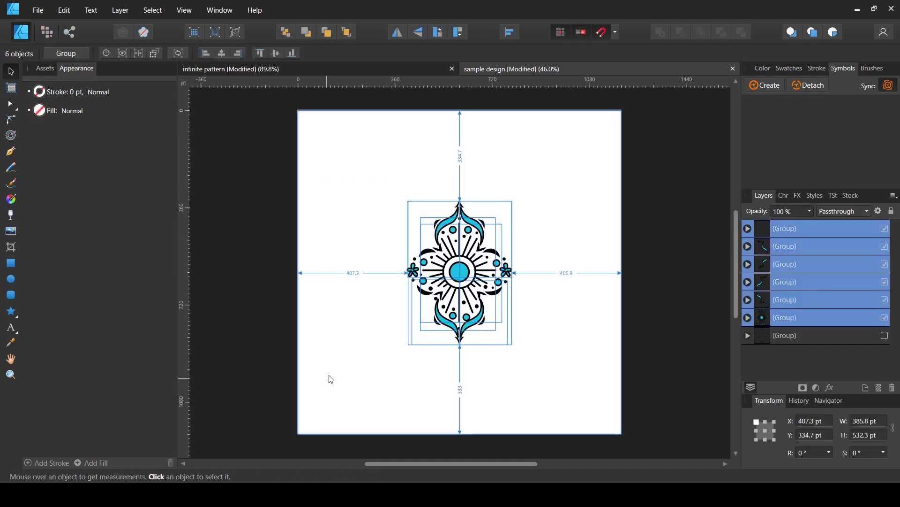
key(ctrl+g)
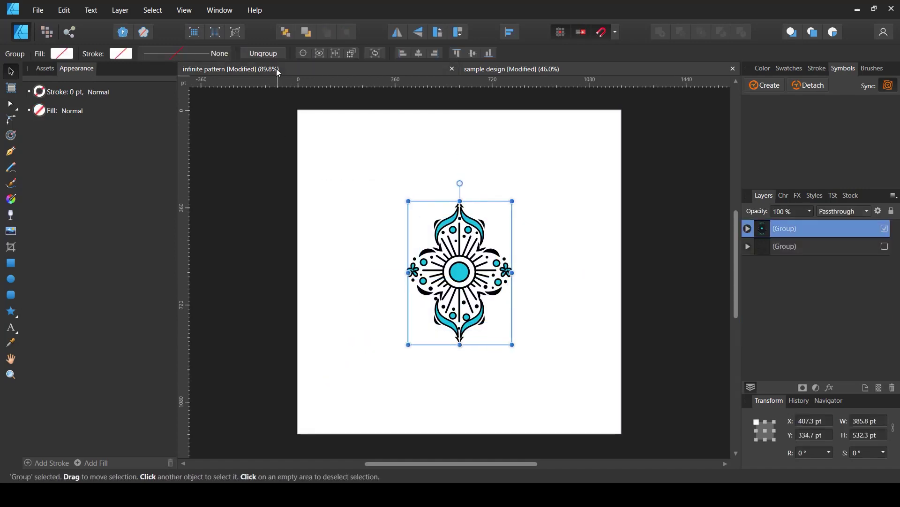
Step: Paste the full ornament into the "put elements inside this" symbol of the infinite pattern document and nest it inside the rectangle
click(278, 71)
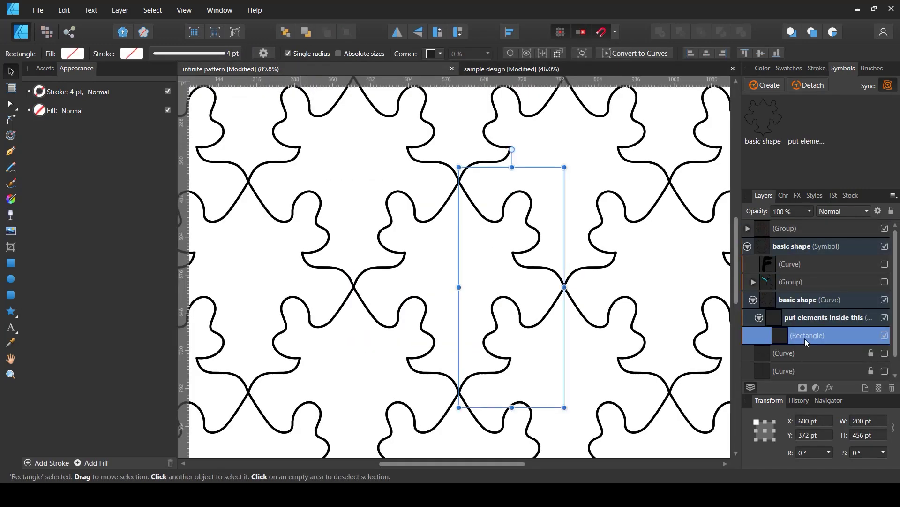
key(ctrl+v)
scroll(795, 334, down, 2)
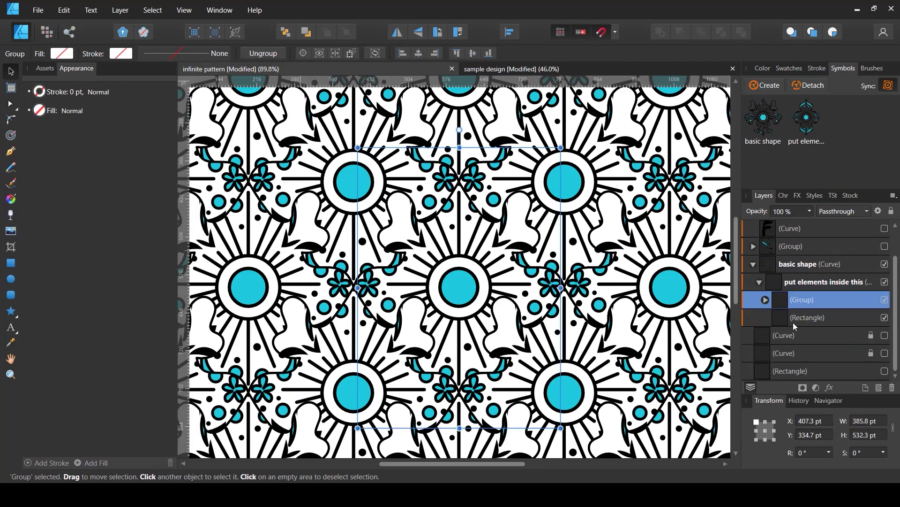
drag(784, 299, 800, 319)
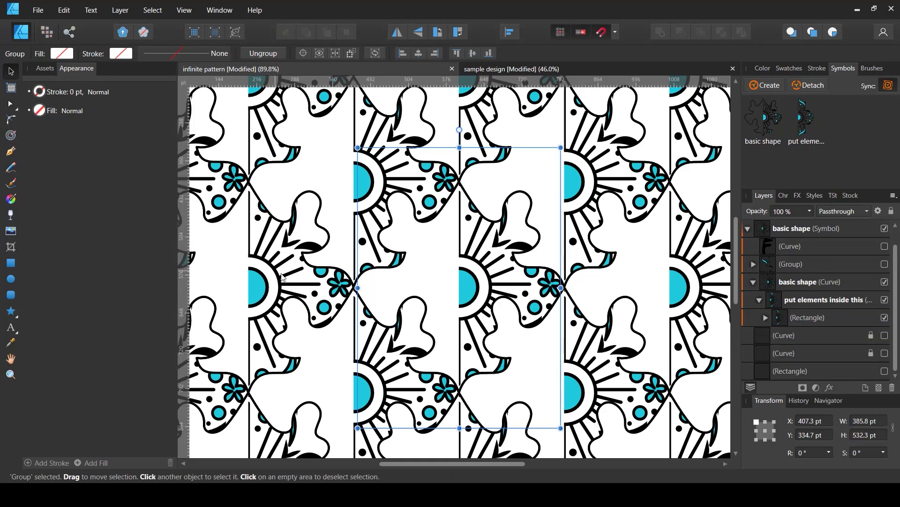
Step: Duplicate the "put elements inside this" symbol, mirror the copy horizontally and place it over the tile's left half at X 402 pt, Y 372 pt
click(785, 322)
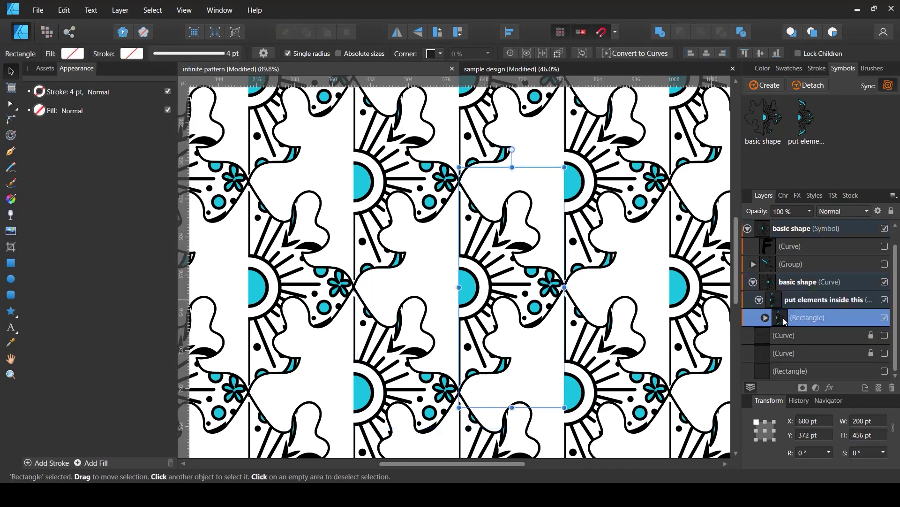
click(784, 304)
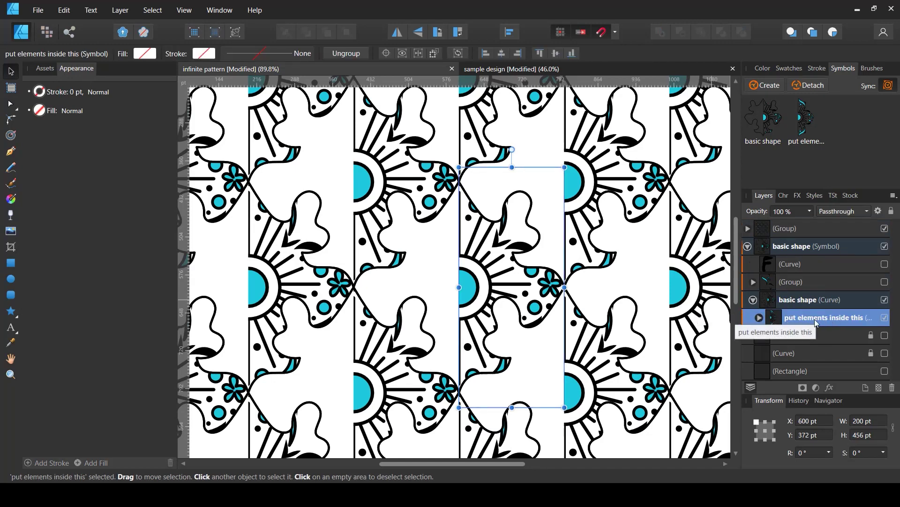
key(ctrl+j)
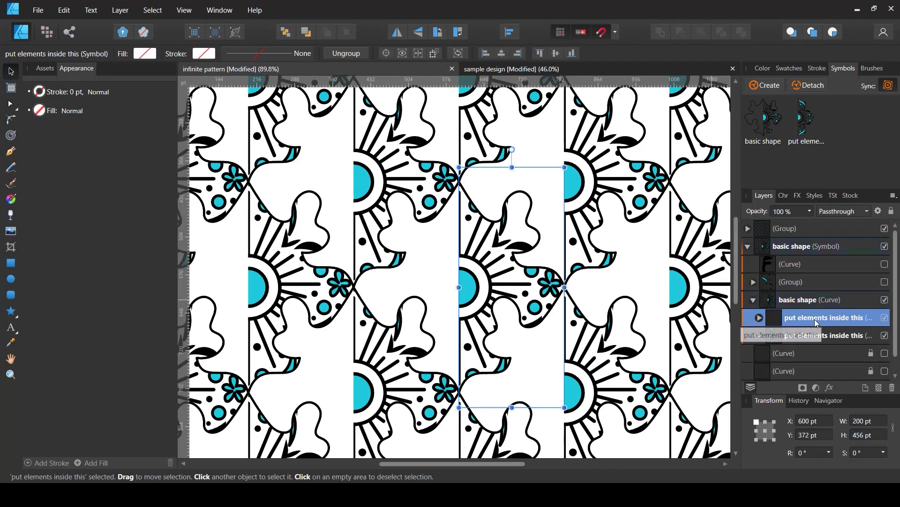
drag(556, 291, 451, 303)
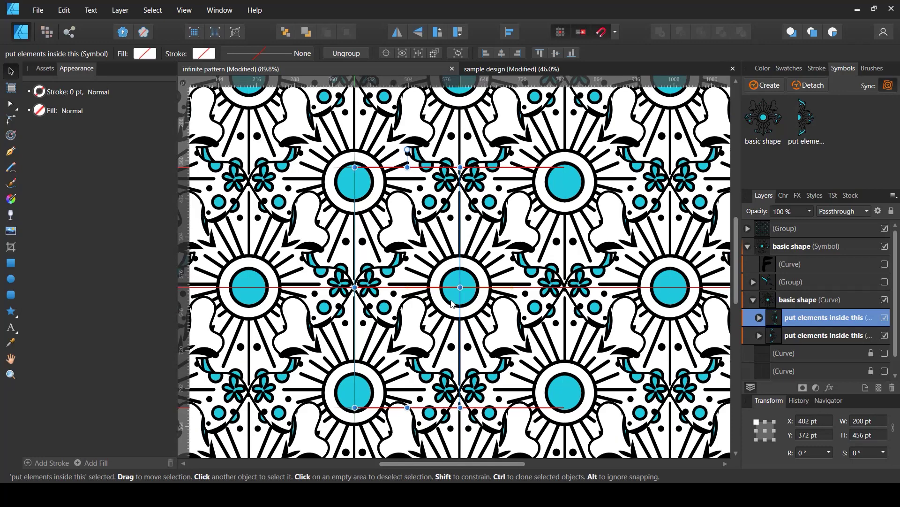
Step: Give the rectangle inside the original "put elements inside this" symbol a 1 pt black outline and hide its nested ornament group
click(806, 299)
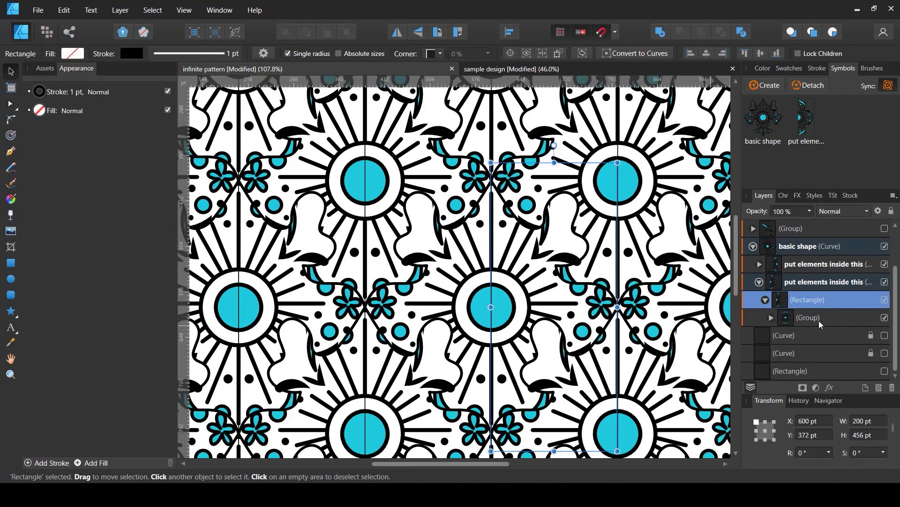
click(884, 317)
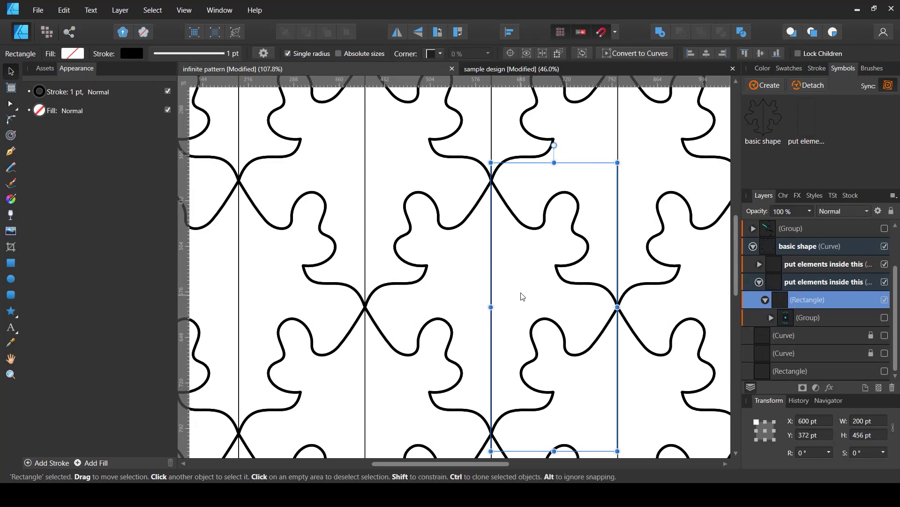
double_click(794, 297)
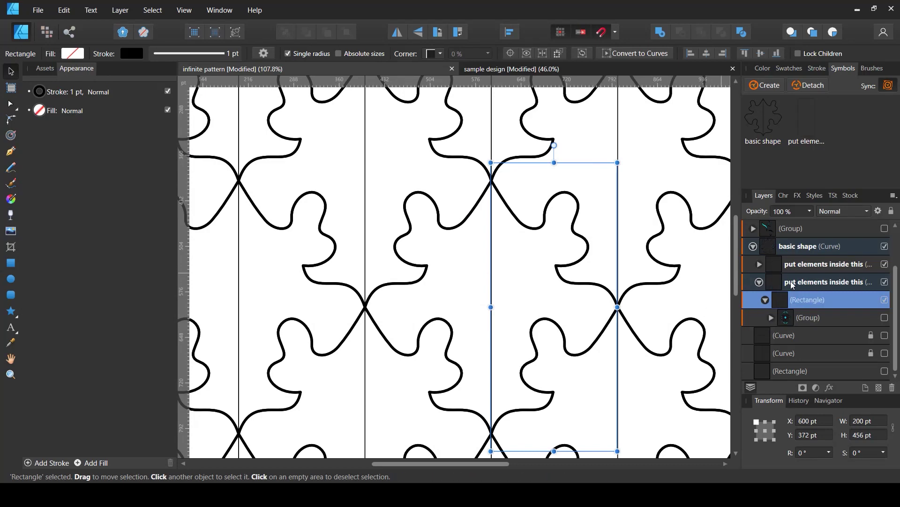
Step: Compare the two "put elements inside this" symbols and make the ornament group nested in the rectangle visible again
click(793, 284)
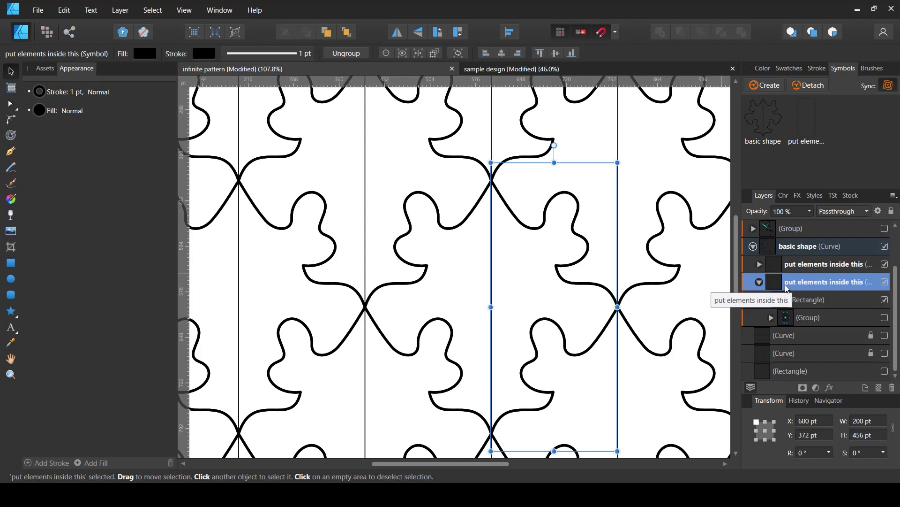
click(779, 268)
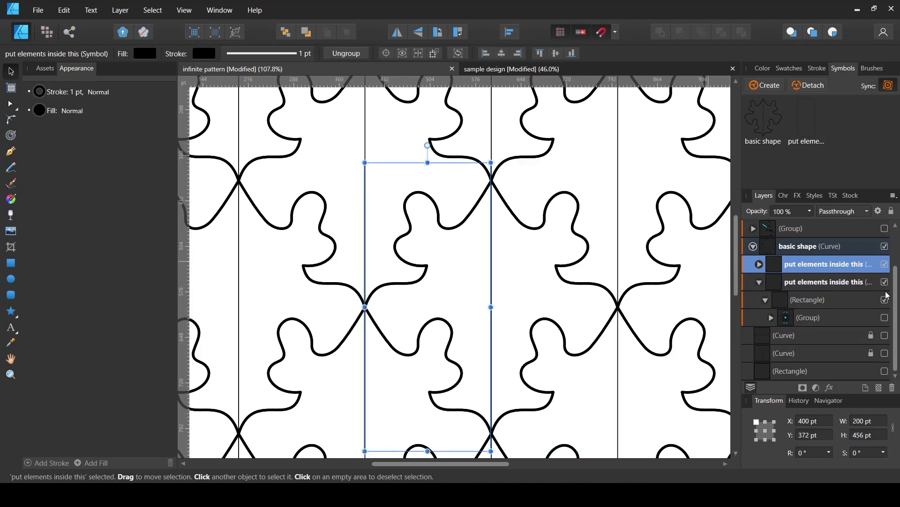
click(885, 318)
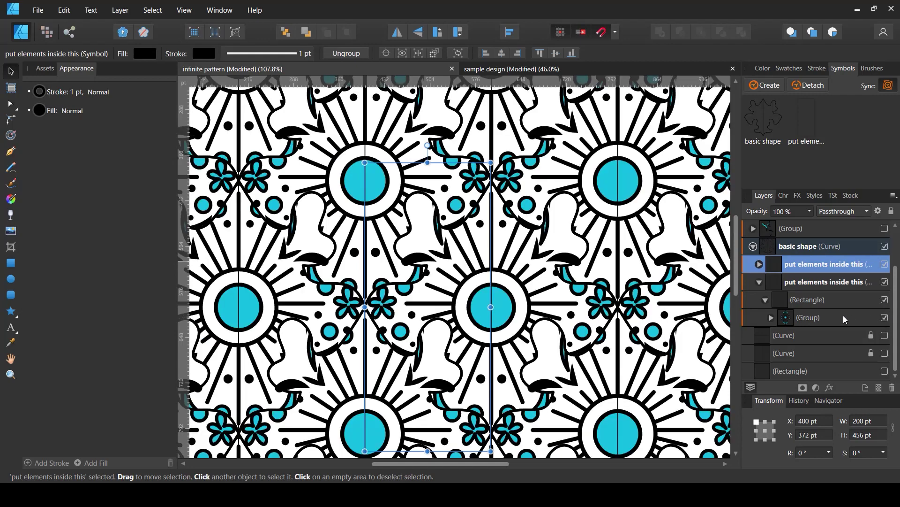
Step: Remove the outline from the original "put elements inside this" symbol and check its nested rectangle
click(790, 283)
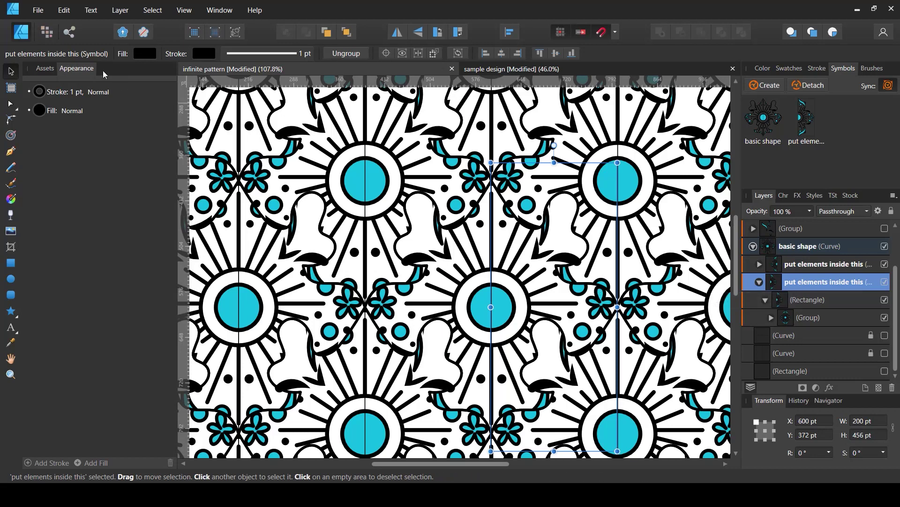
click(201, 54)
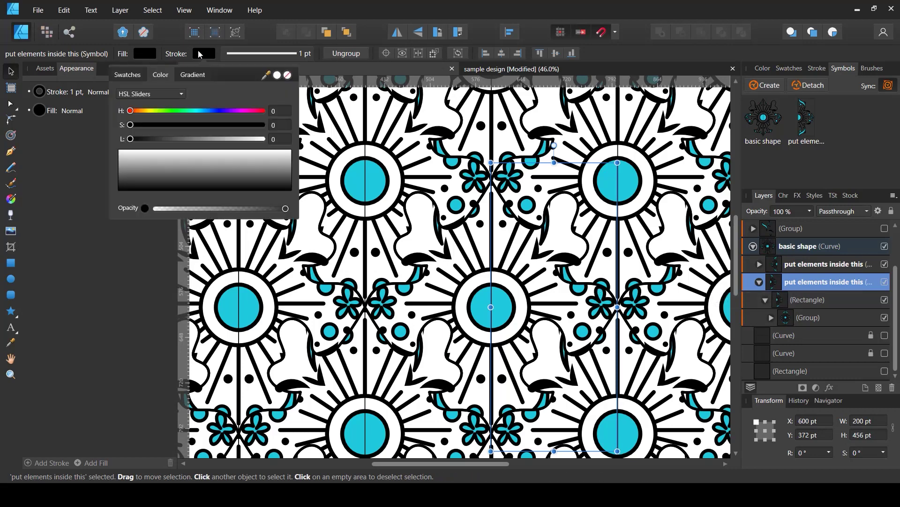
click(287, 75)
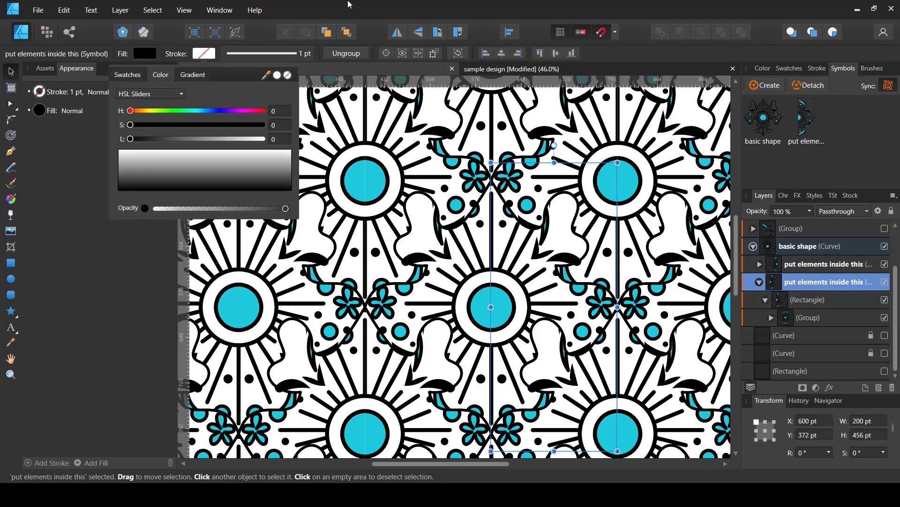
click(802, 298)
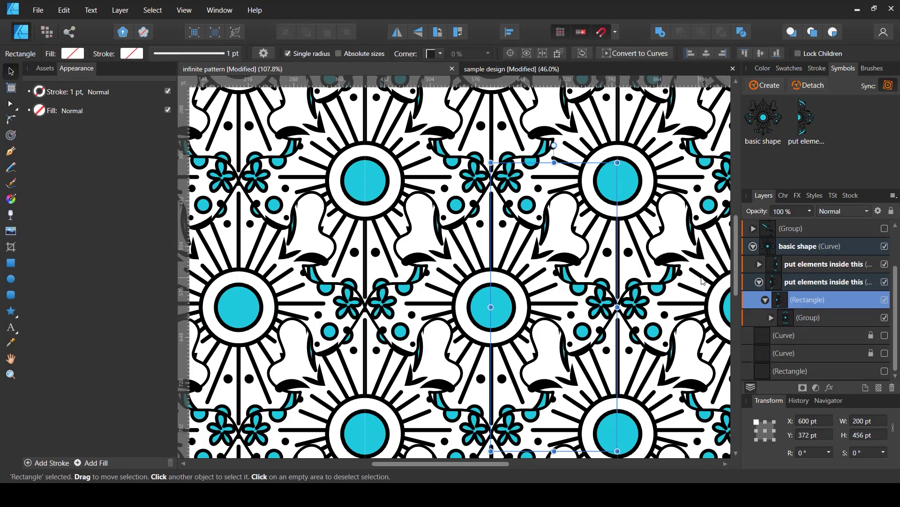
Step: Scale the nested ornament group down to about 320 × 441 pt and move it to about X 452 pt, Y 350 pt
click(787, 319)
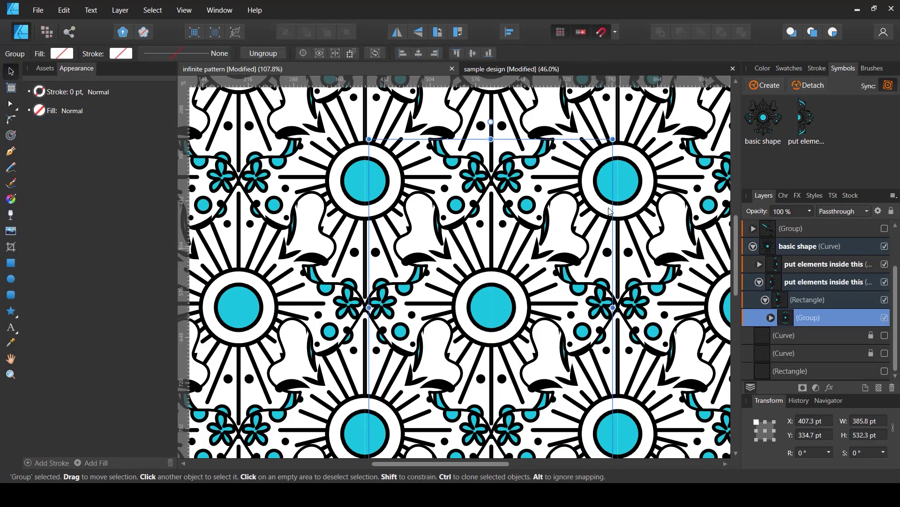
drag(613, 139, 558, 195)
drag(466, 315, 471, 276)
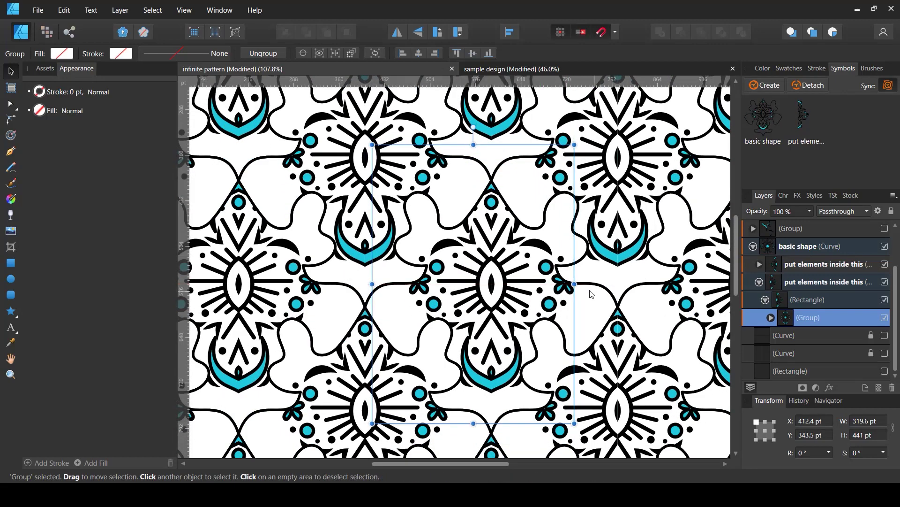
drag(526, 296, 544, 297)
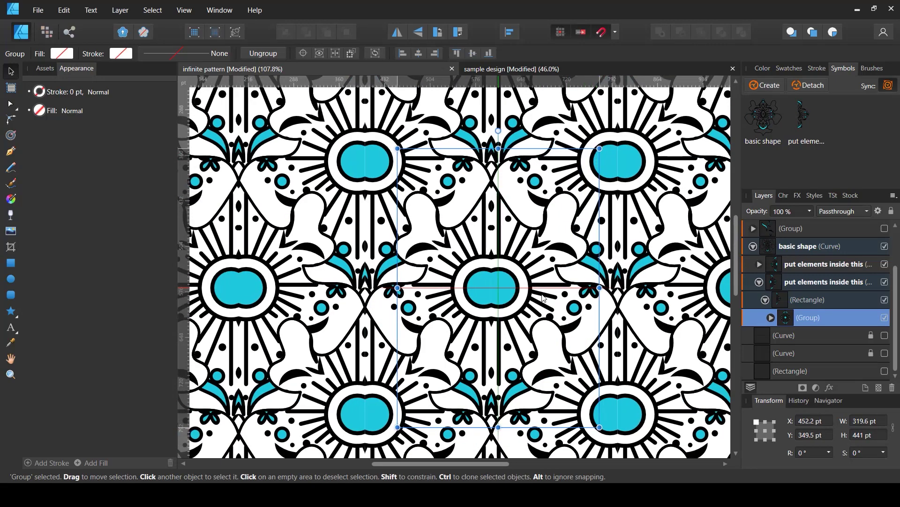
Step: Remove the stroke from the "basic shape" curve inside the "basic shape" symbol and deselect it to view the pattern
click(754, 247)
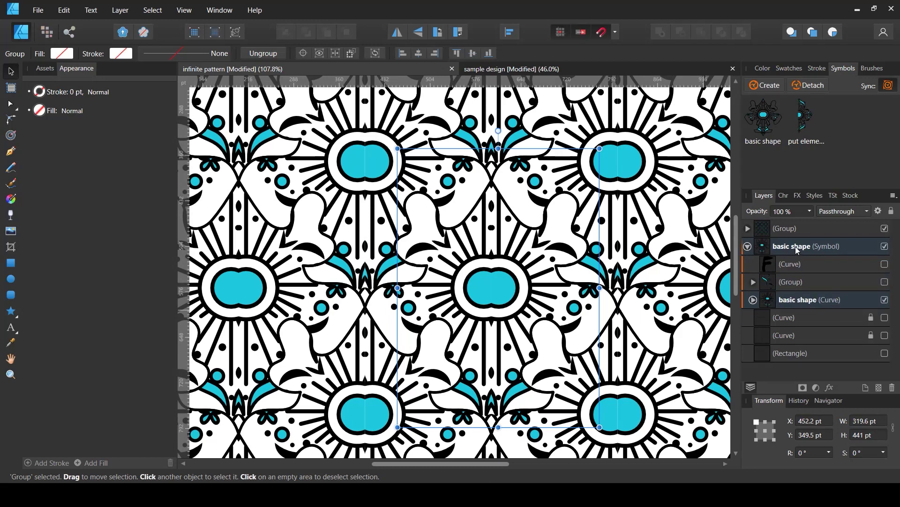
click(795, 246)
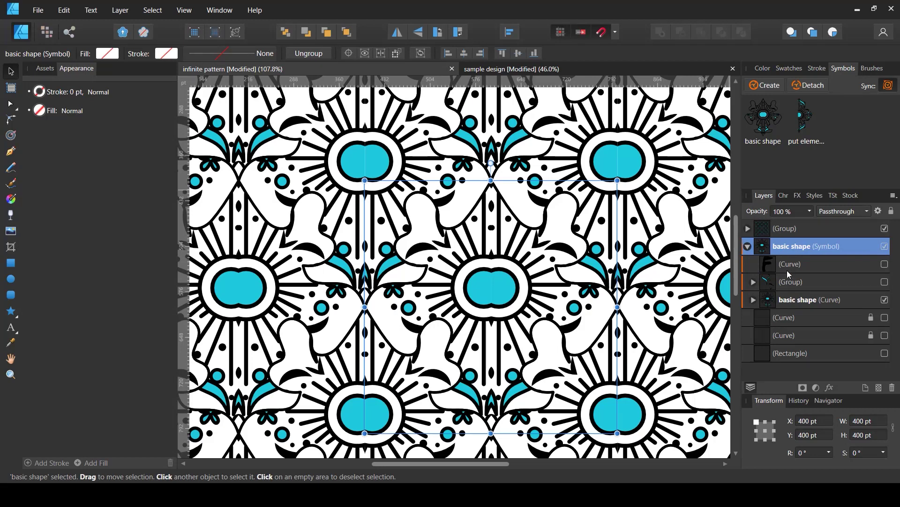
click(771, 300)
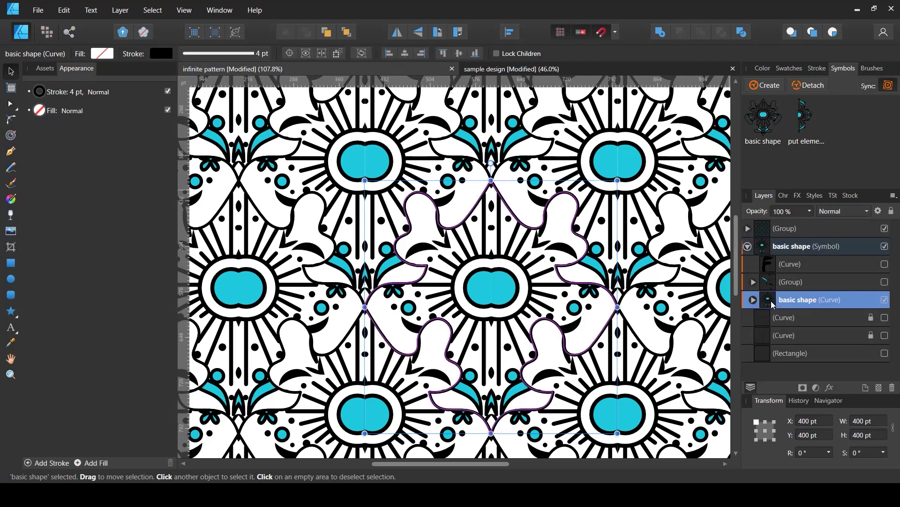
click(166, 54)
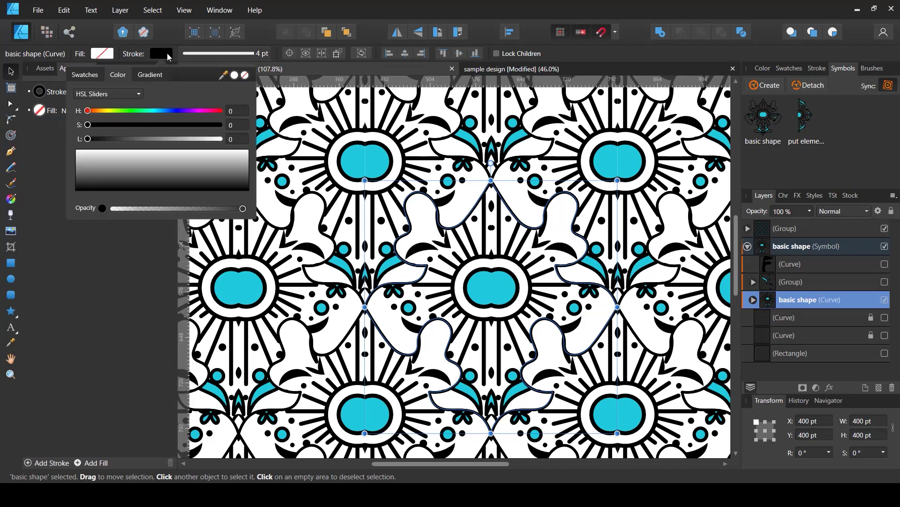
click(246, 77)
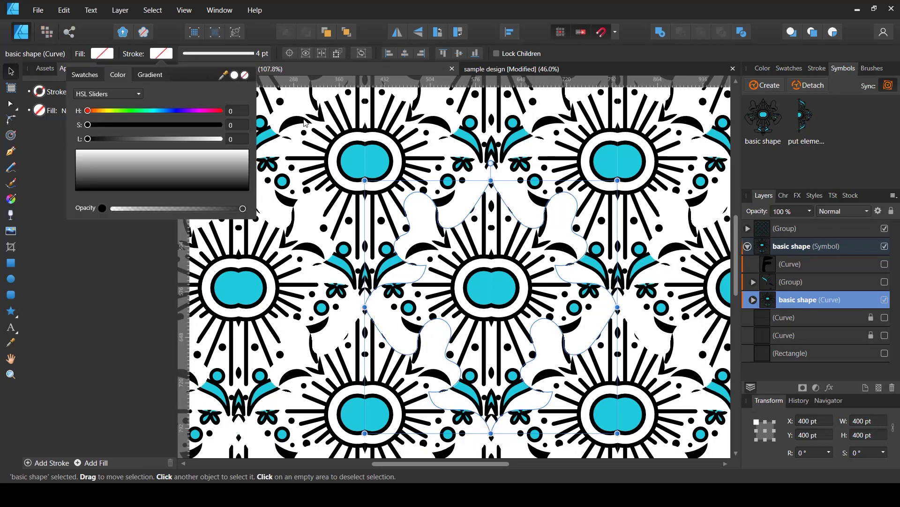
scroll(461, 214, down, 5)
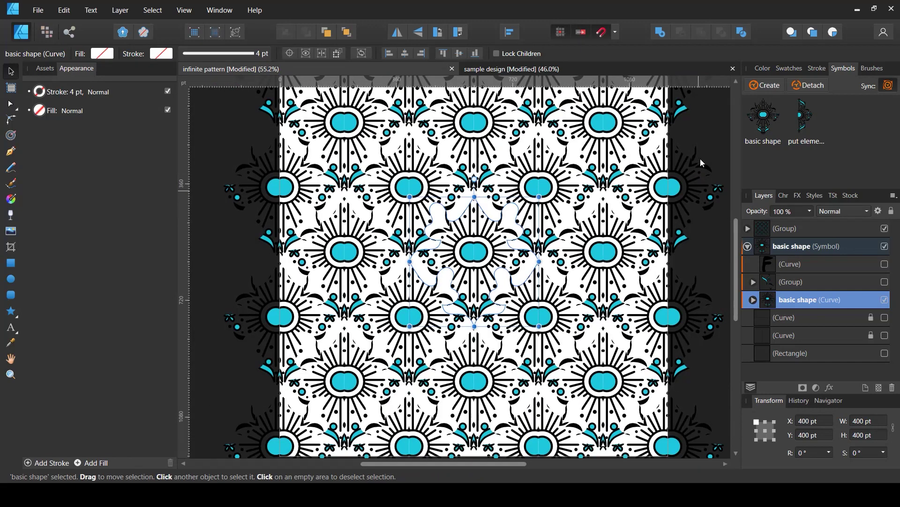
click(722, 151)
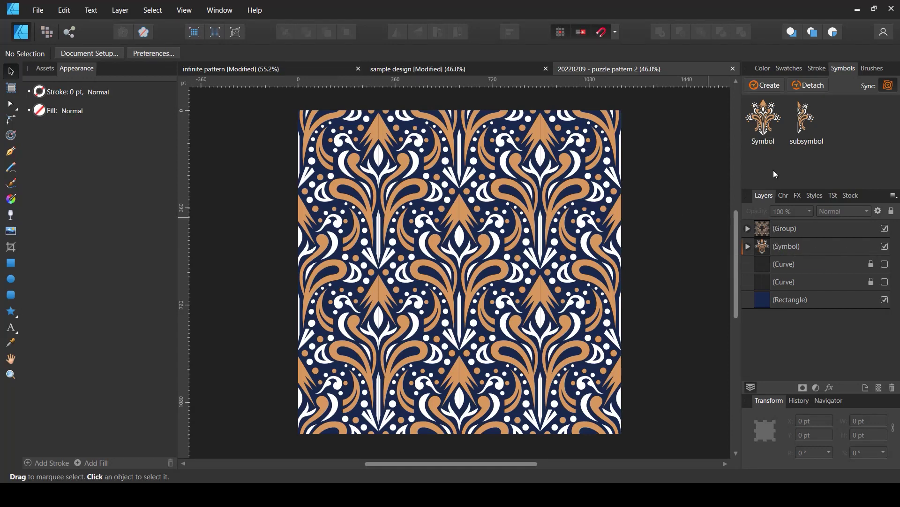
Step: Inspect the main symbol and the subsymbol of the puzzle pattern 2 document, then collapse the symbol list
click(763, 119)
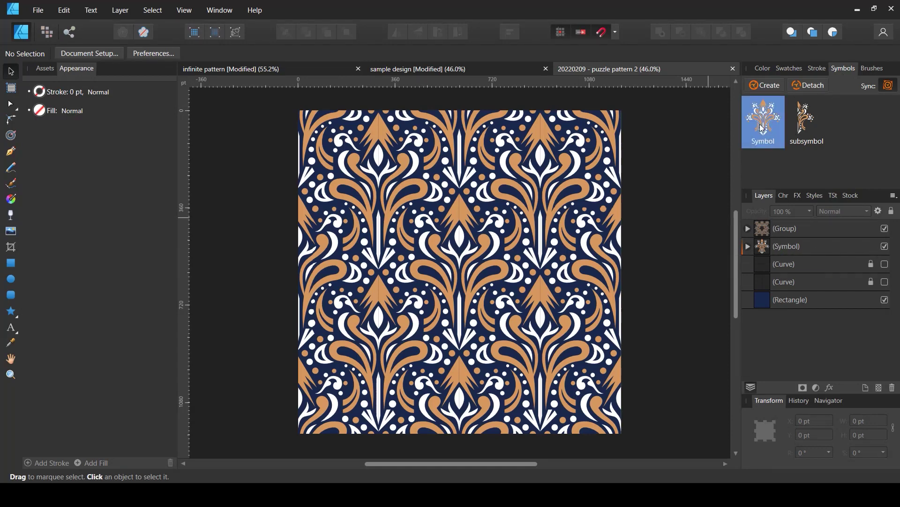
click(806, 134)
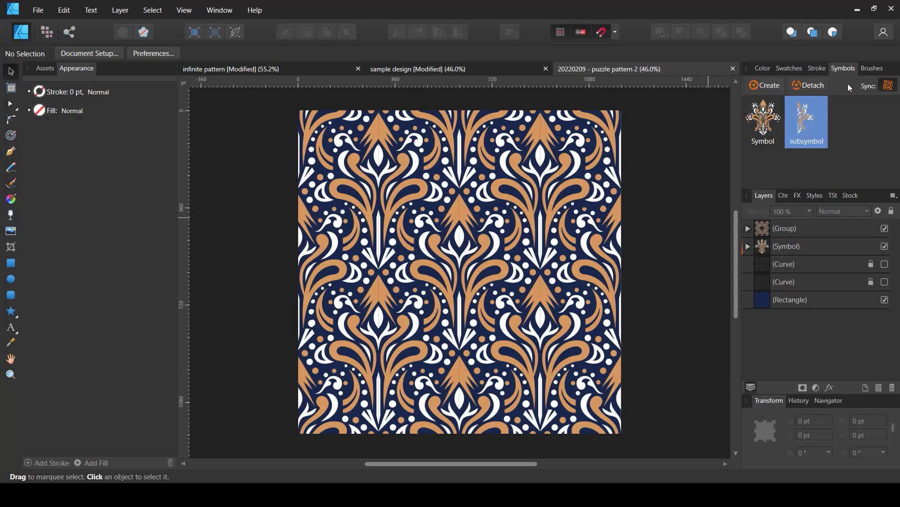
click(849, 69)
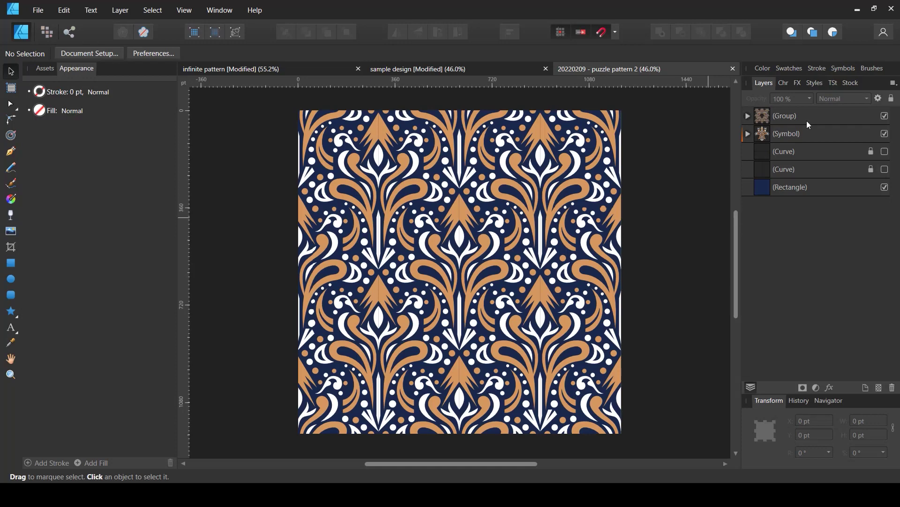
Step: Examine the pattern group and the symbol's "Main shape" curve, then hide the dark blue background rectangle
click(776, 136)
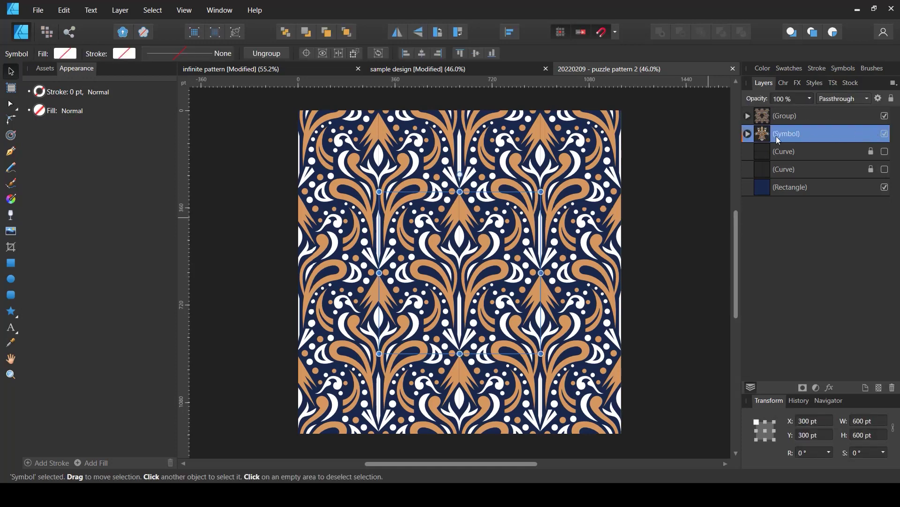
click(749, 134)
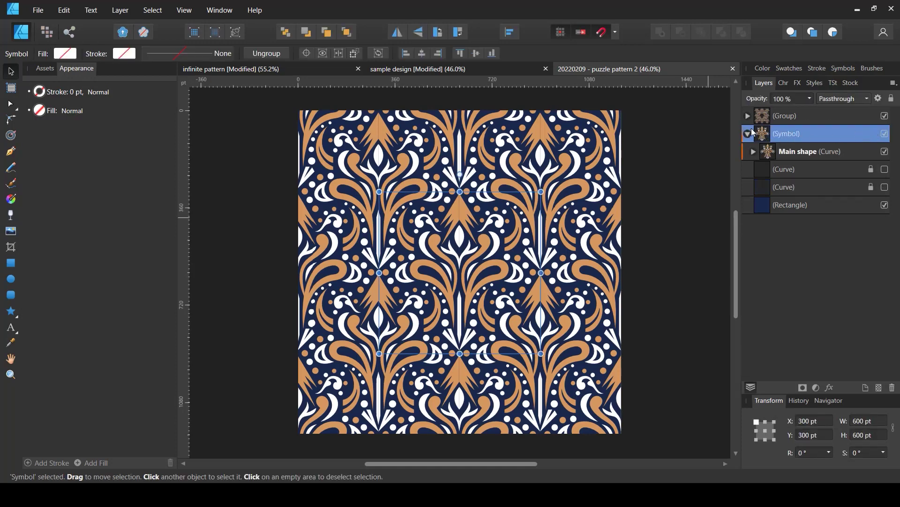
click(780, 116)
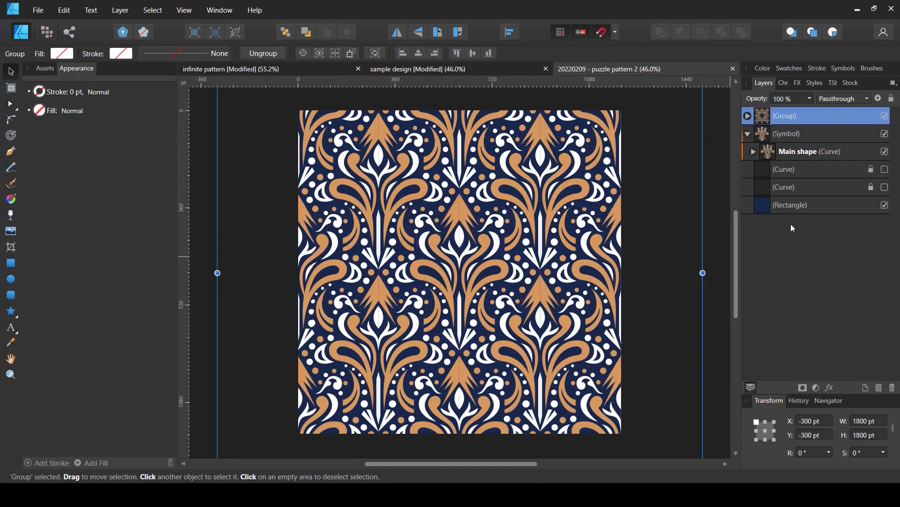
click(786, 135)
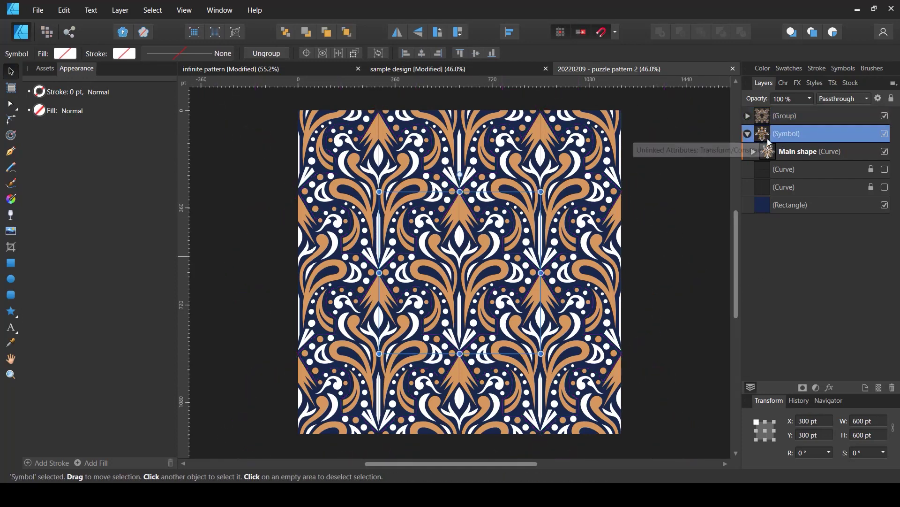
click(796, 152)
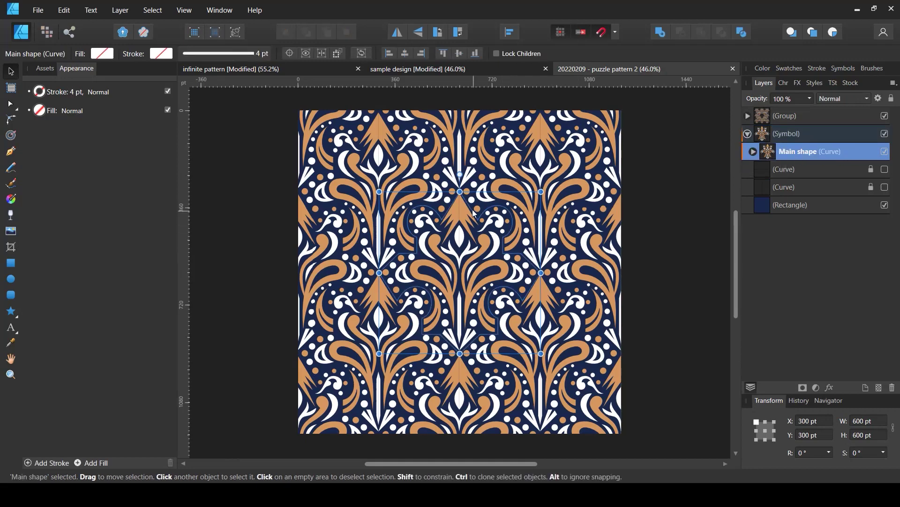
click(885, 206)
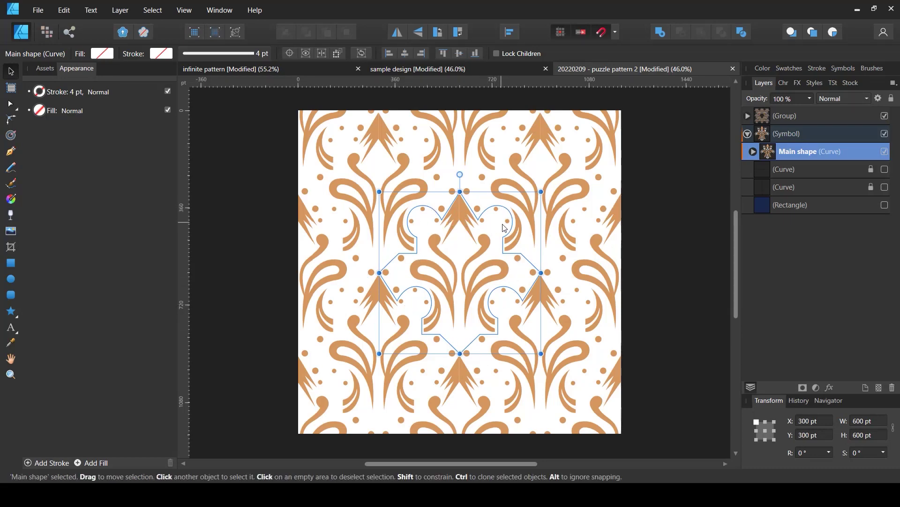
Step: Return to the infinite pattern document, expand the "basic shape" curve and hide the ornament group nested inside its rectangle
click(323, 67)
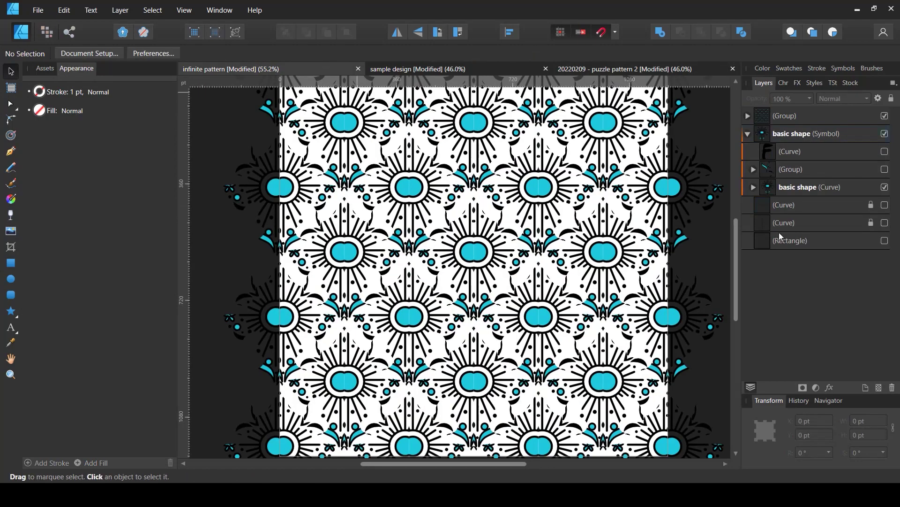
click(808, 187)
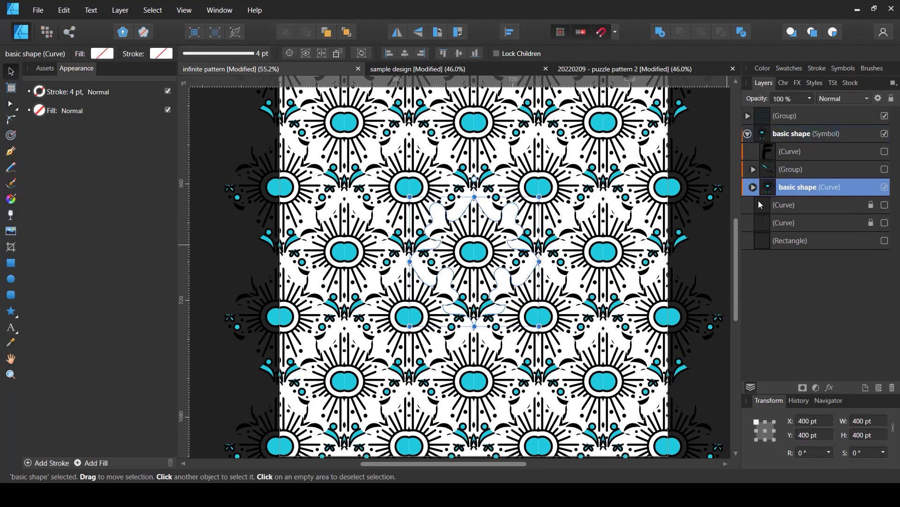
click(754, 188)
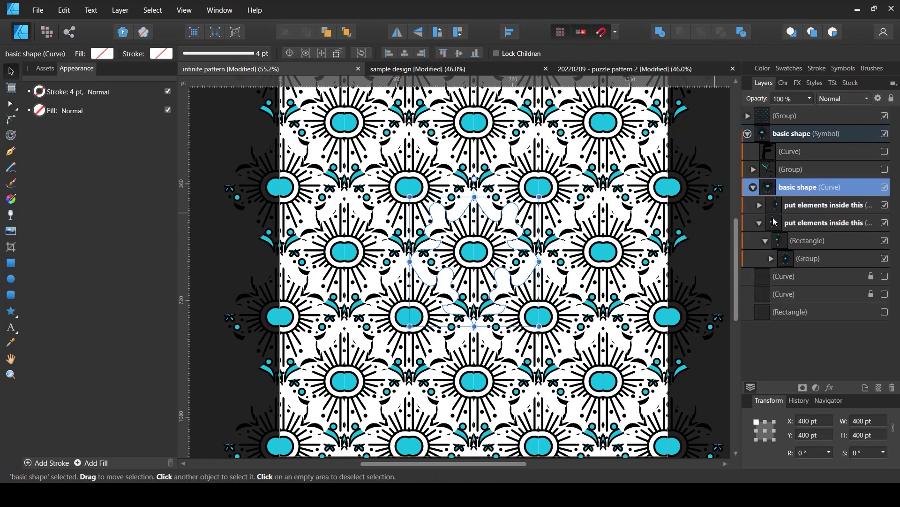
click(884, 257)
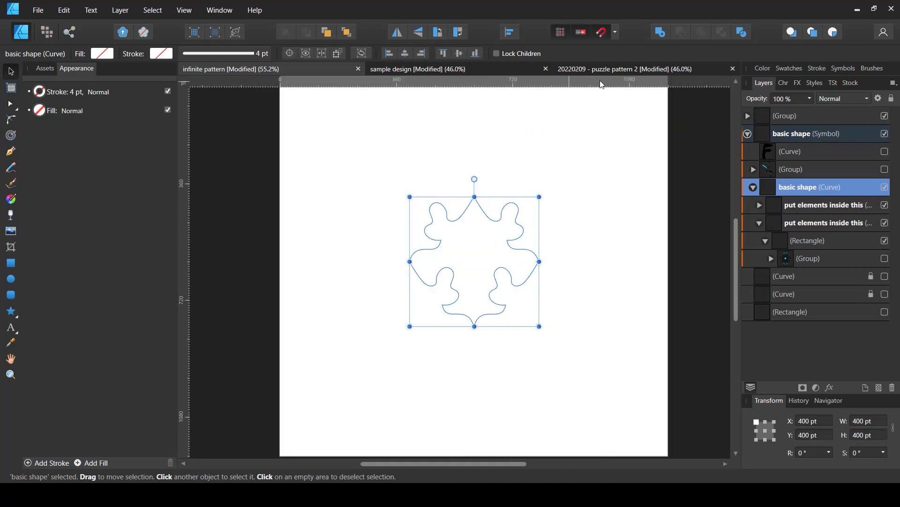
Step: Switch to the puzzle pattern 2 document and examine both subsymbols in "Main shape", expanding the one on the tile's right half
click(628, 69)
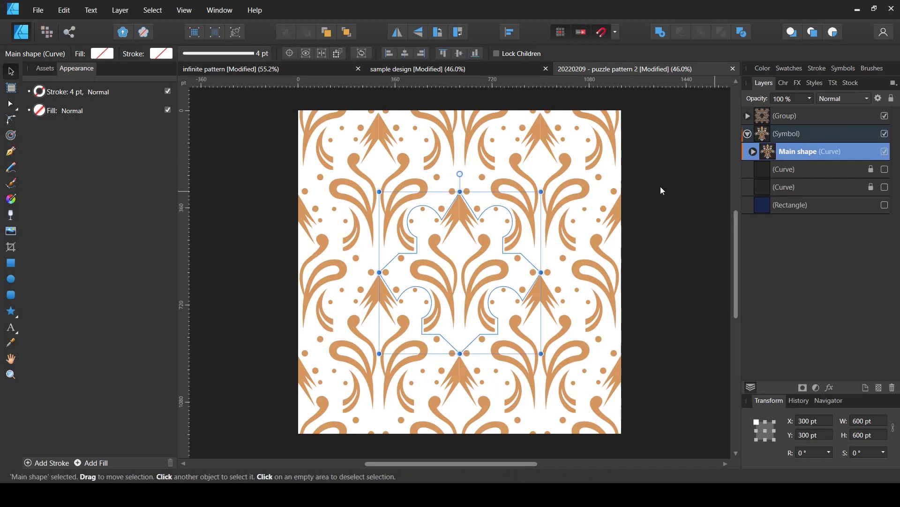
click(753, 152)
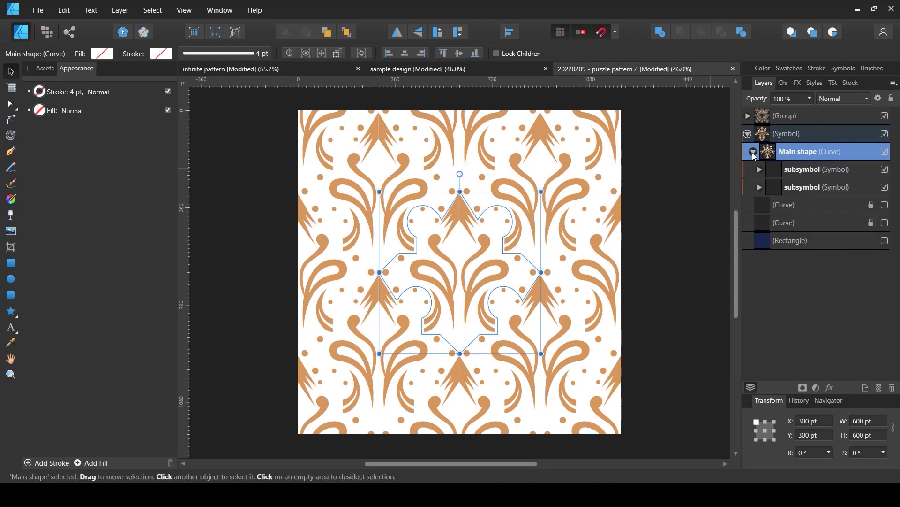
click(797, 170)
click(800, 187)
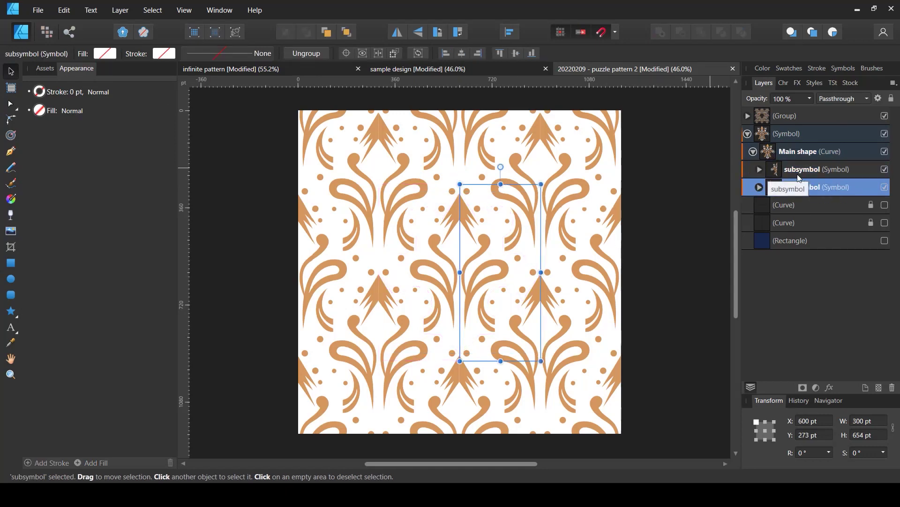
click(787, 173)
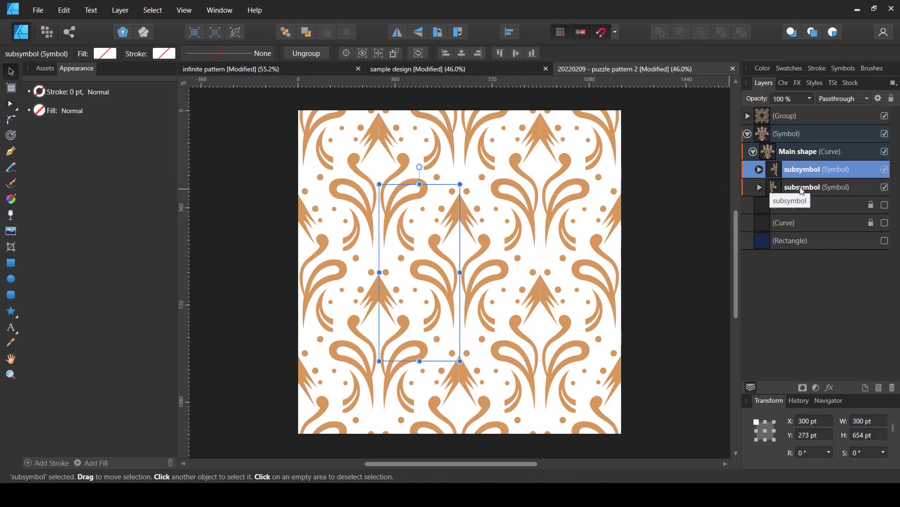
click(795, 188)
click(760, 187)
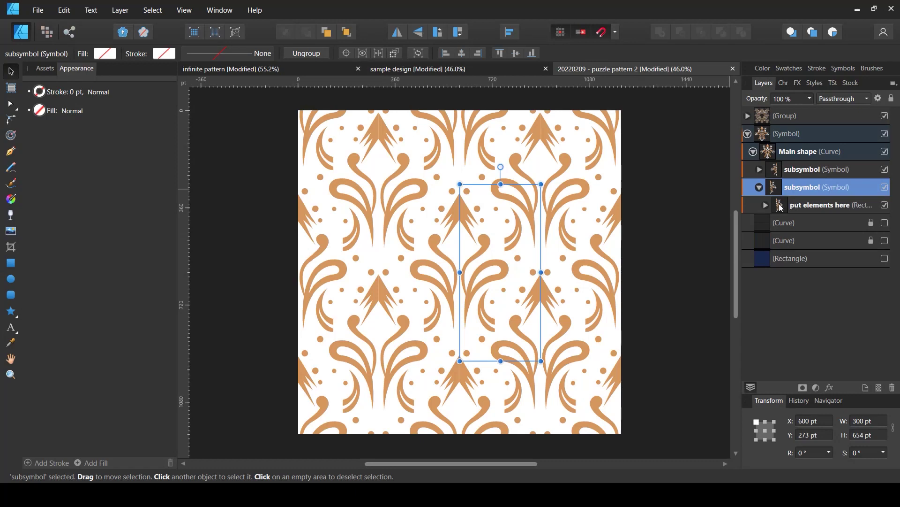
Step: Examine the ornament group inside the expanded subsymbol's "put elements here" rectangle, then collapse that subsymbol
click(767, 205)
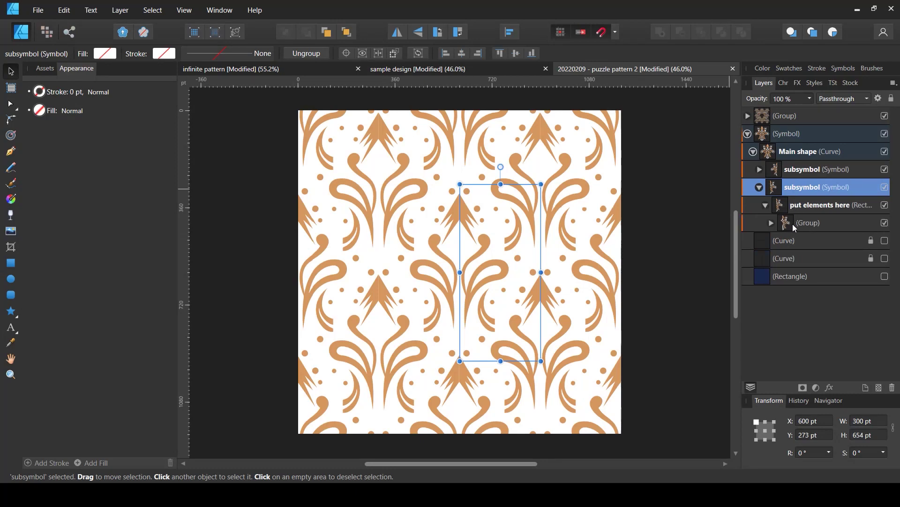
click(793, 224)
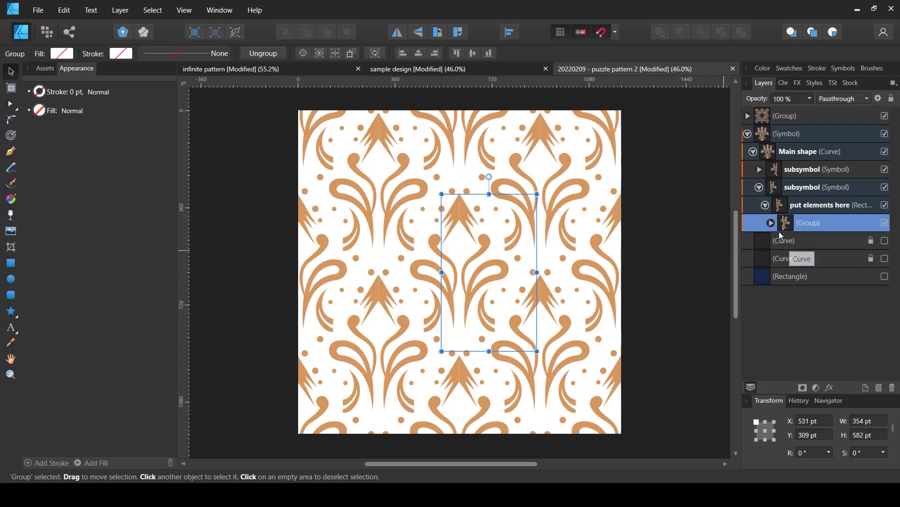
click(766, 208)
click(759, 188)
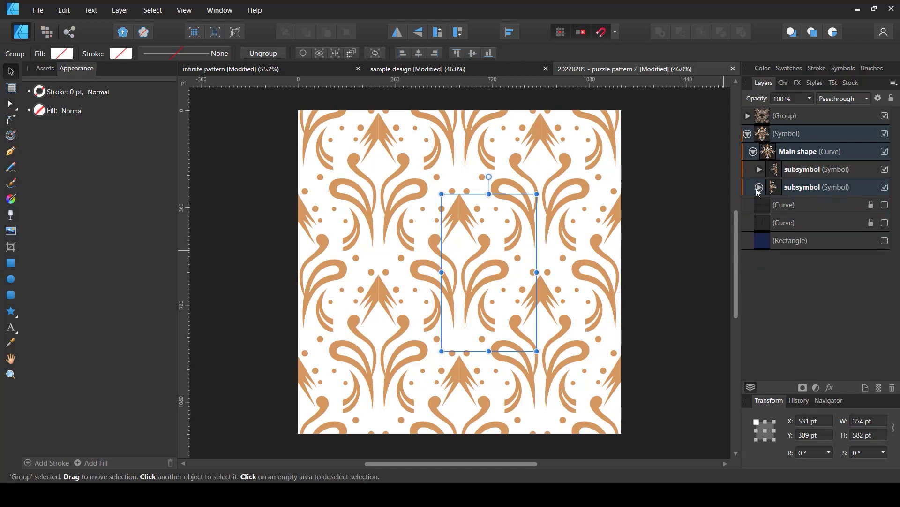
Step: Show the dark blue background rectangle behind the puzzle pattern and clear the selection
click(884, 240)
click(703, 239)
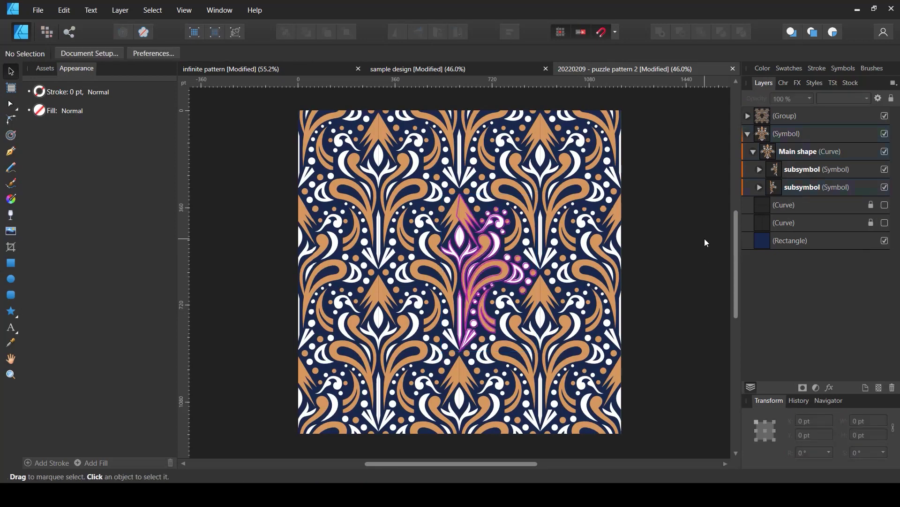
Step: Select the "Main shape" curve, compare it with the "basic shape" outline in the infinite pattern document, and return to puzzle pattern 2
click(773, 152)
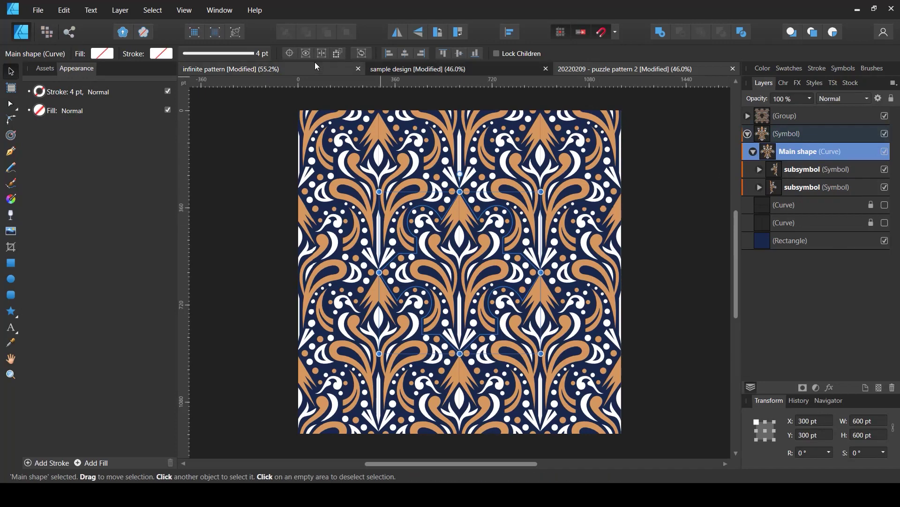
click(336, 71)
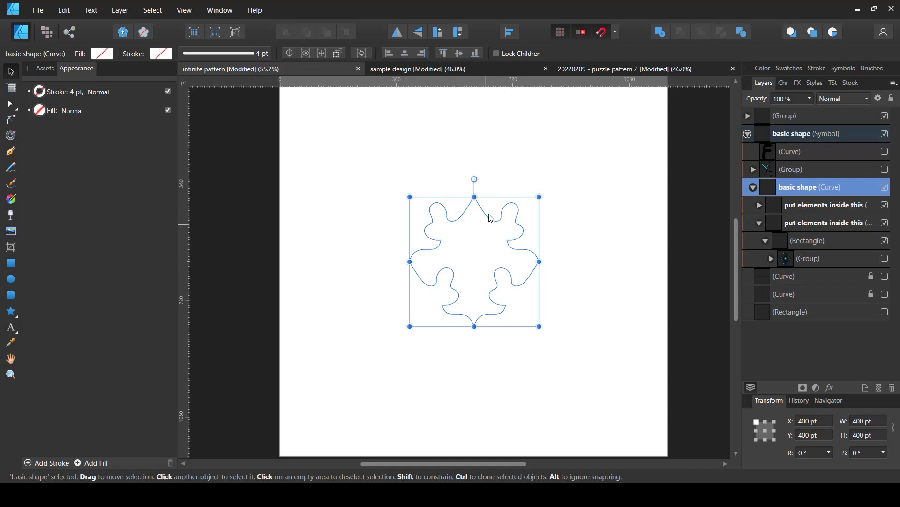
click(604, 69)
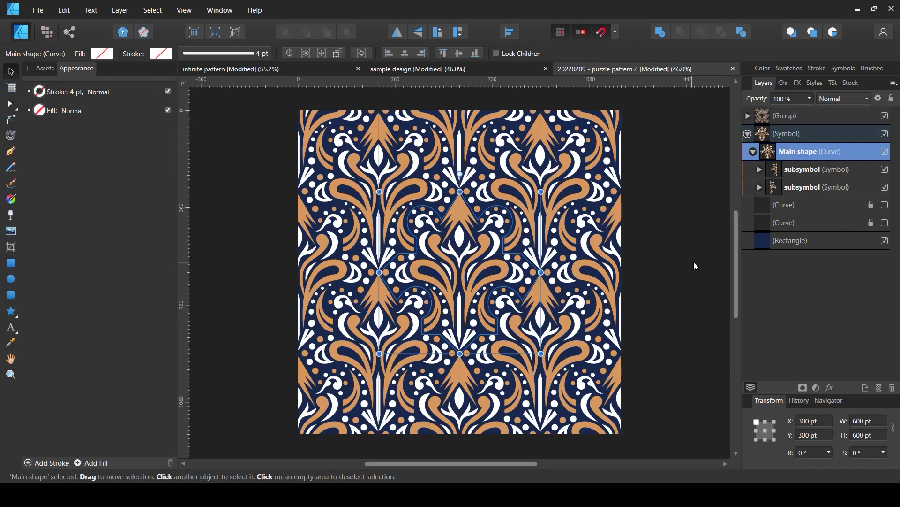